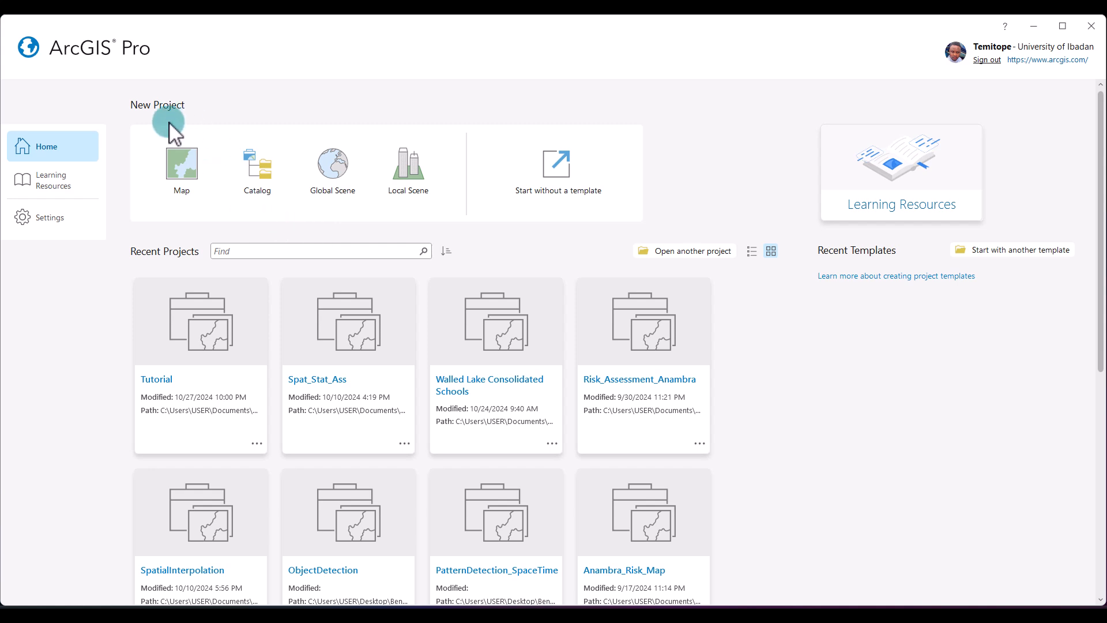
- Create a new map project named MyFirstProject in the default projects location with its own folder
{"action": "left_click", "coordinate": [181, 169]}
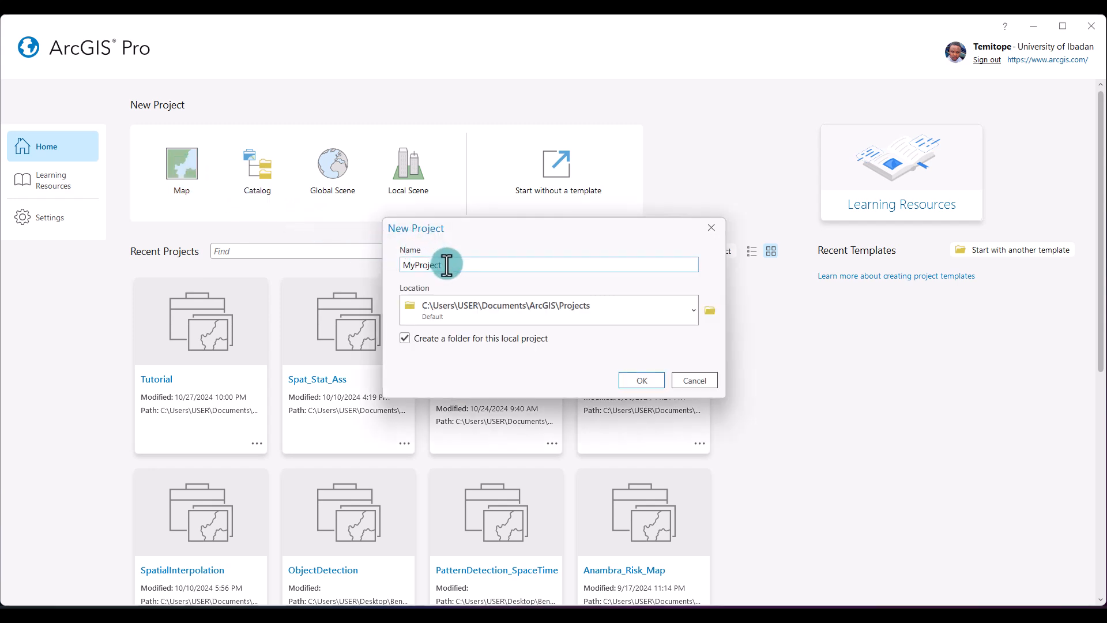
{"action": "left_click", "coordinate": [414, 267]}
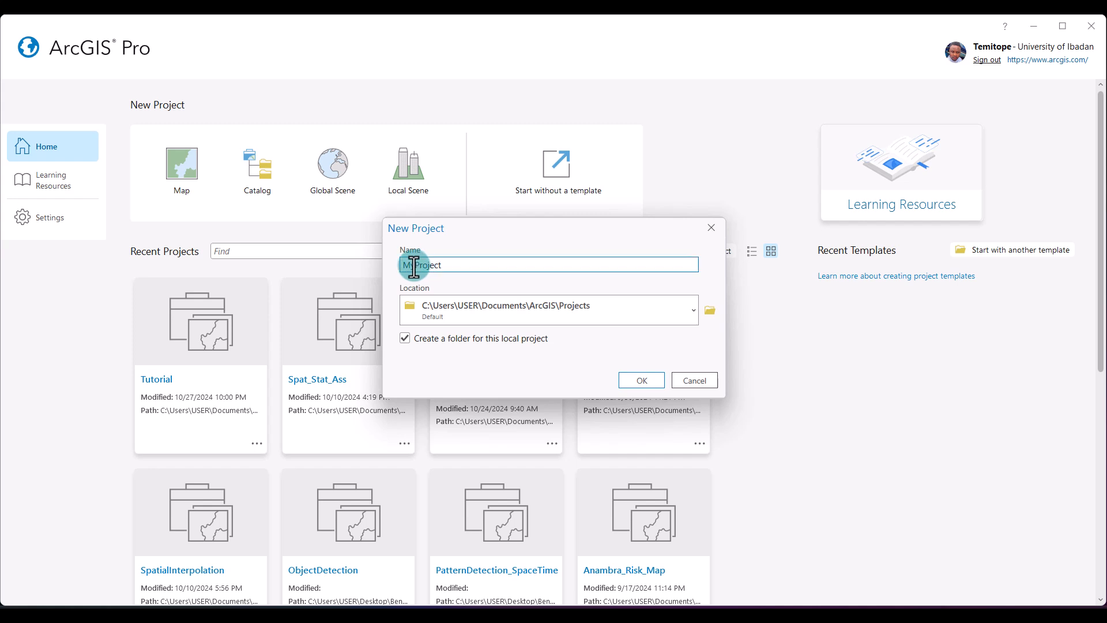
{"action": "type", "text": "First"}
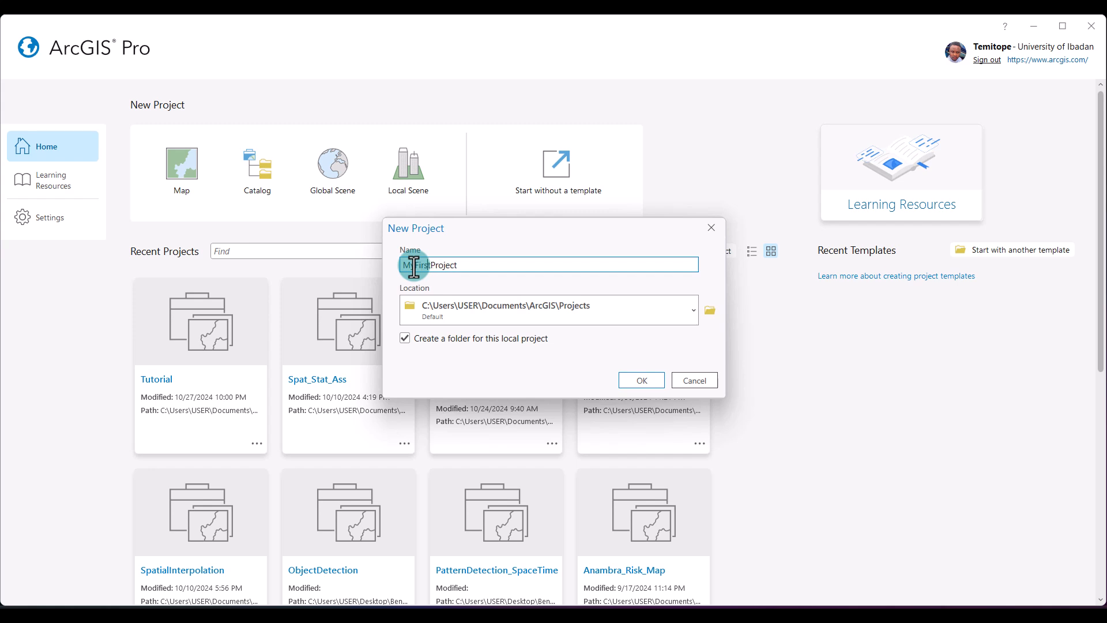
{"action": "left_click", "coordinate": [695, 313]}
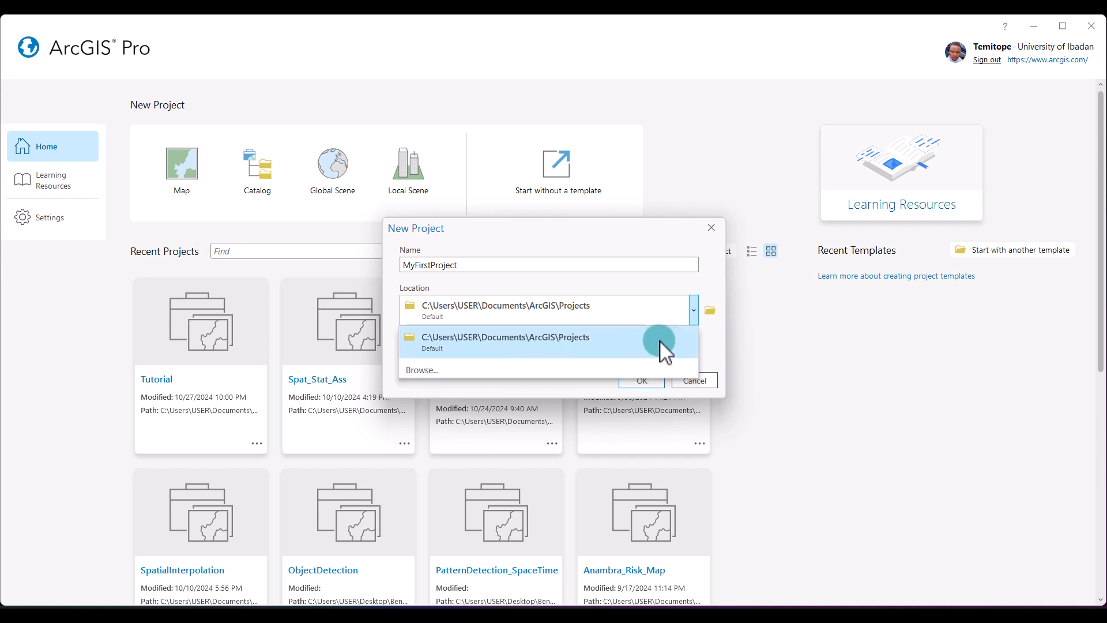
{"action": "left_click", "coordinate": [714, 344]}
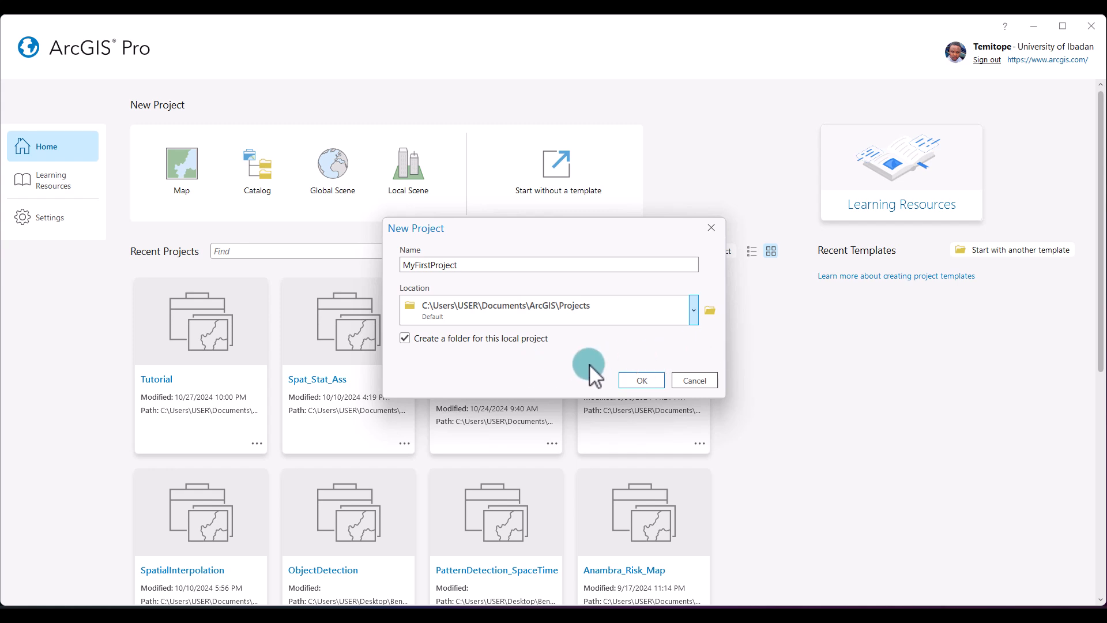
{"action": "left_click", "coordinate": [645, 380]}
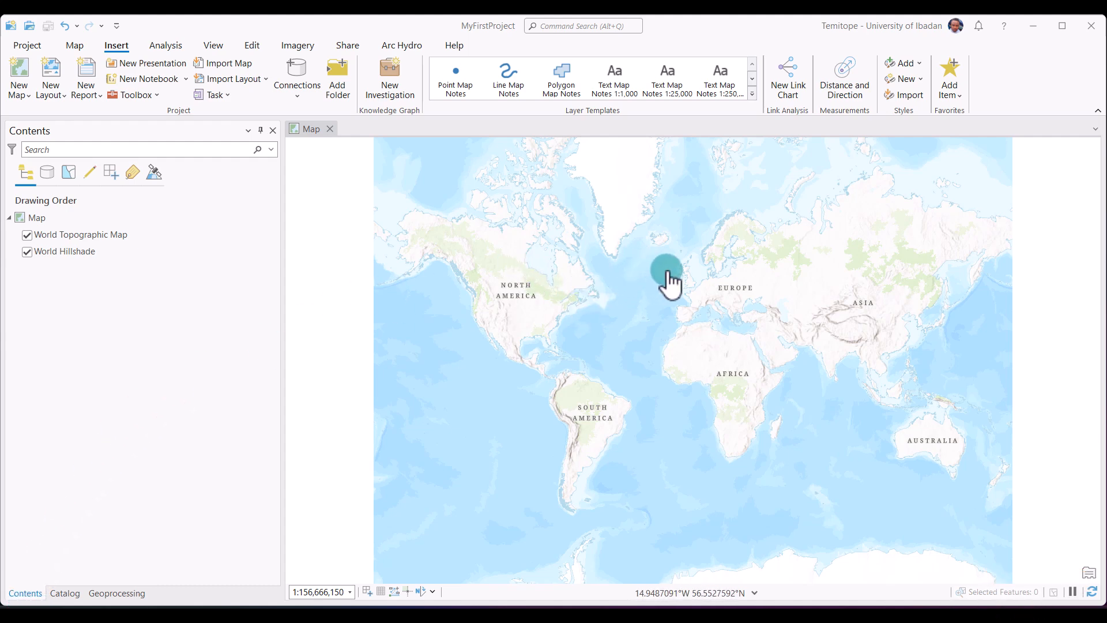
- Examine the project's catalog items, including the details of the MyFirstProject.gdb geodatabase, and return to the map's layer list
{"action": "left_click", "coordinate": [63, 594]}
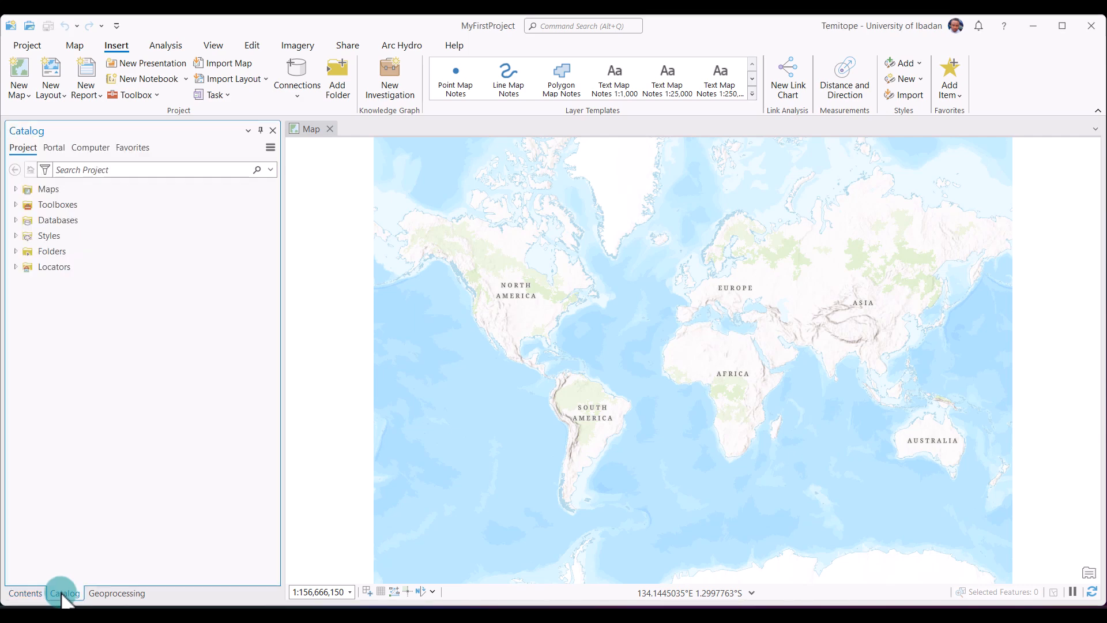
{"action": "right_click", "coordinate": [68, 250]}
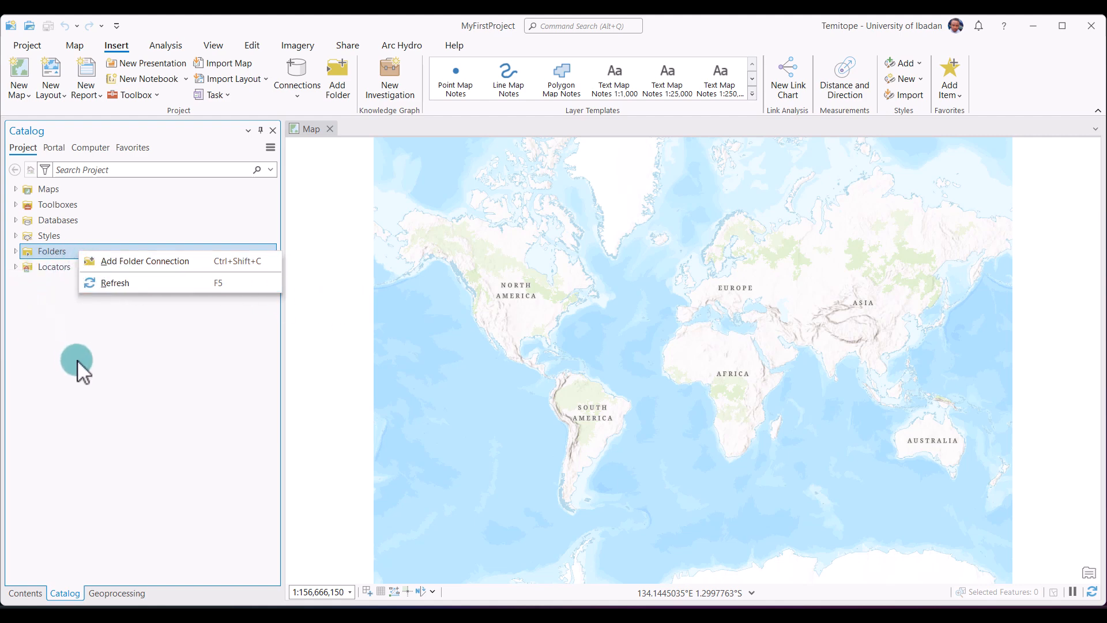
{"action": "left_click", "coordinate": [46, 331]}
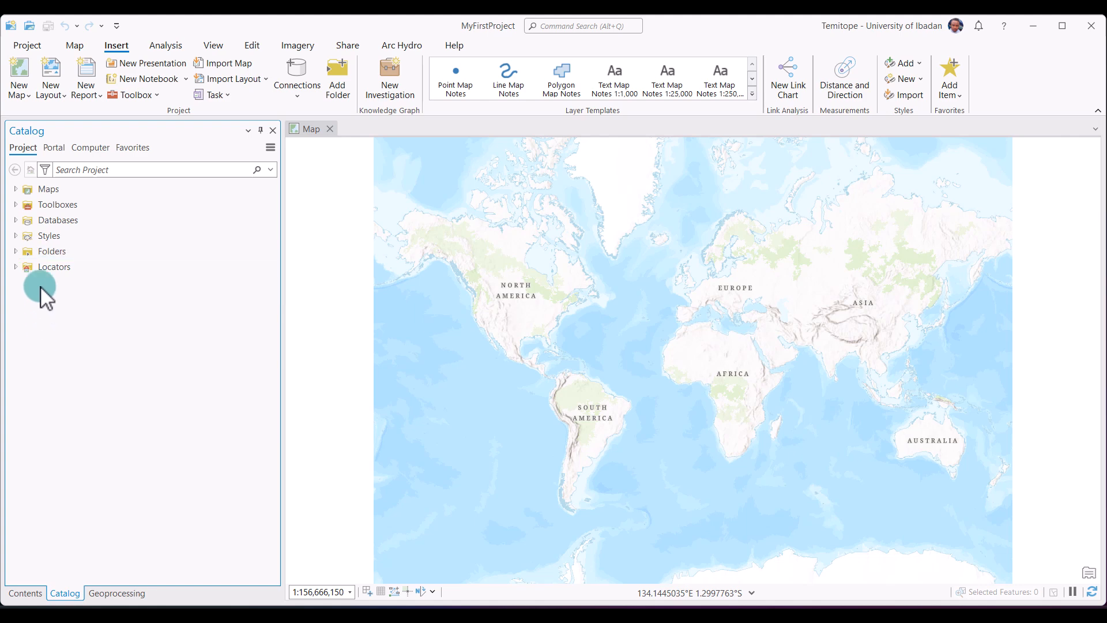
{"action": "left_click", "coordinate": [15, 220]}
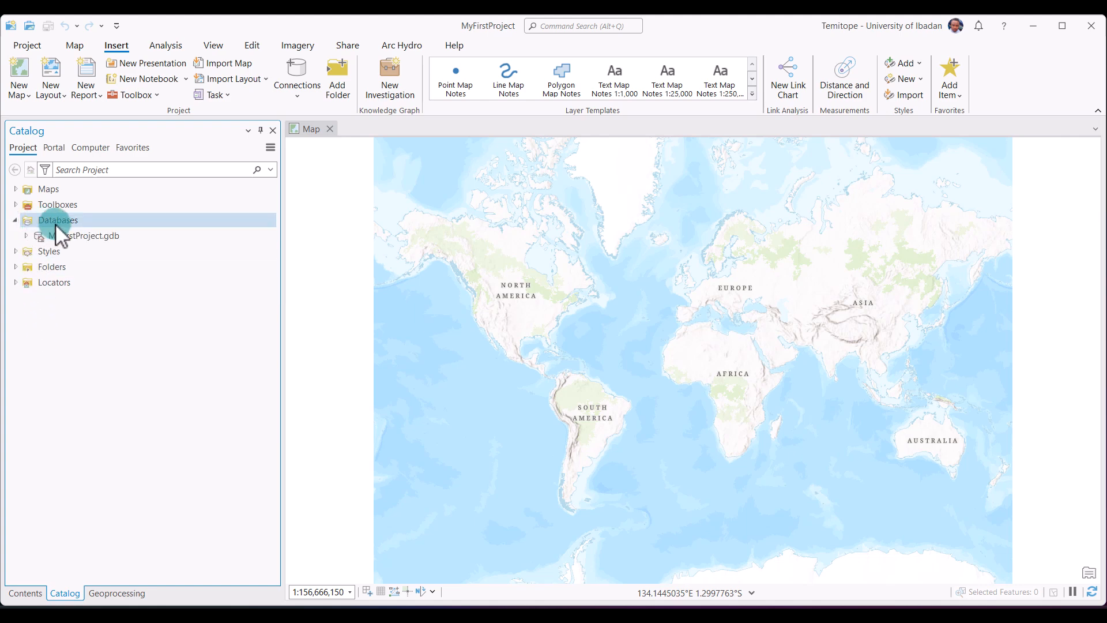
{"action": "mouse_move", "coordinate": [84, 236]}
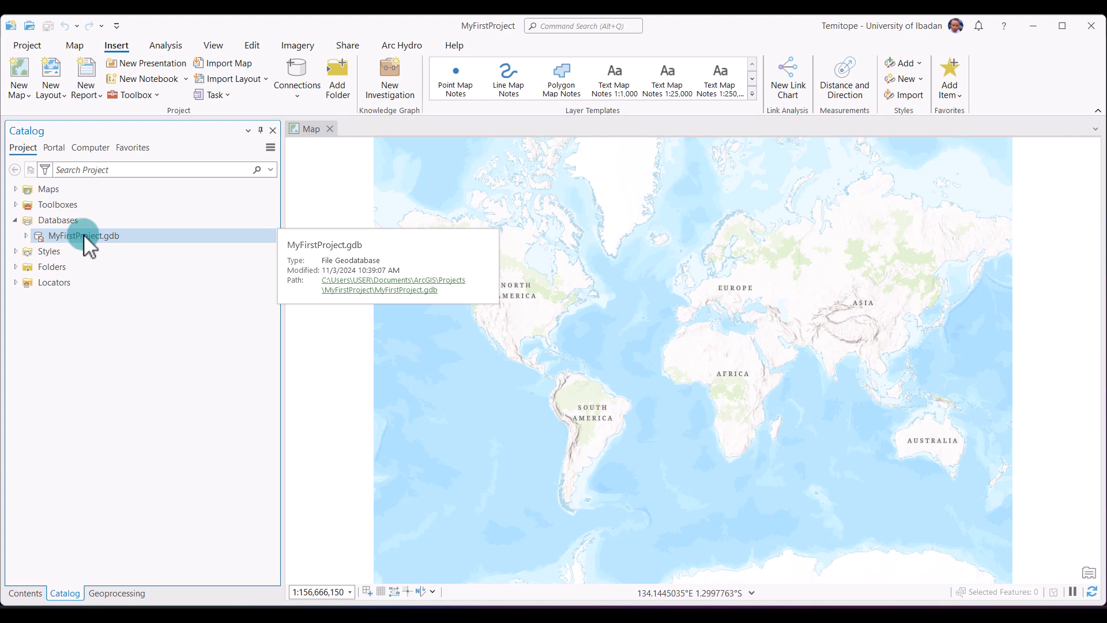
{"action": "left_click", "coordinate": [311, 129]}
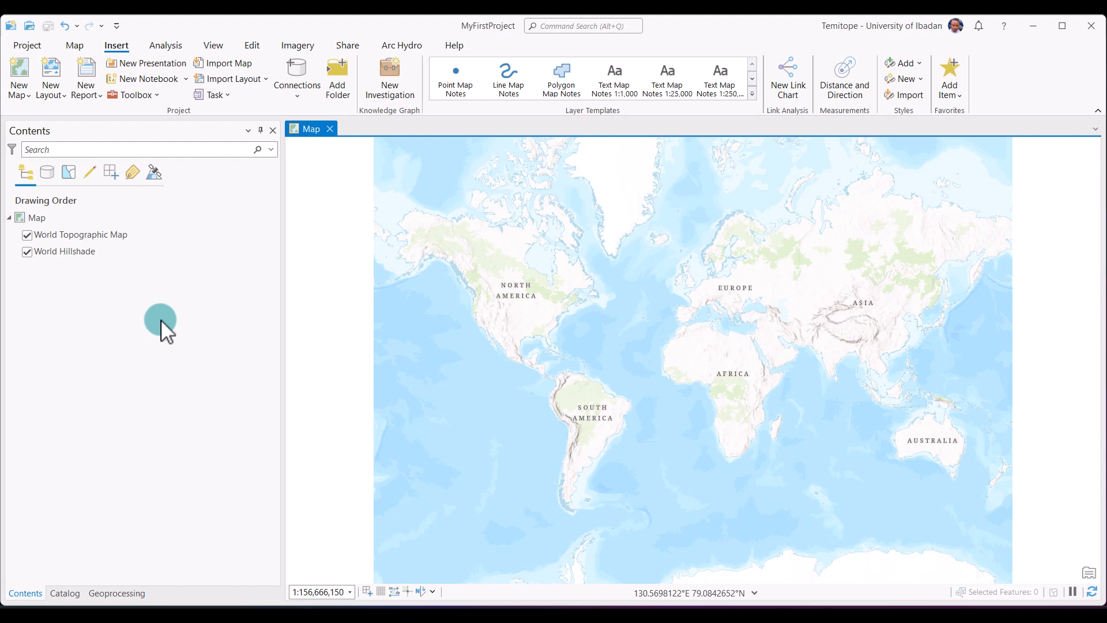
- Review the two basemap layers and toggle the visibility of World Topographic Map off and on again
{"action": "left_click", "coordinate": [572, 311]}
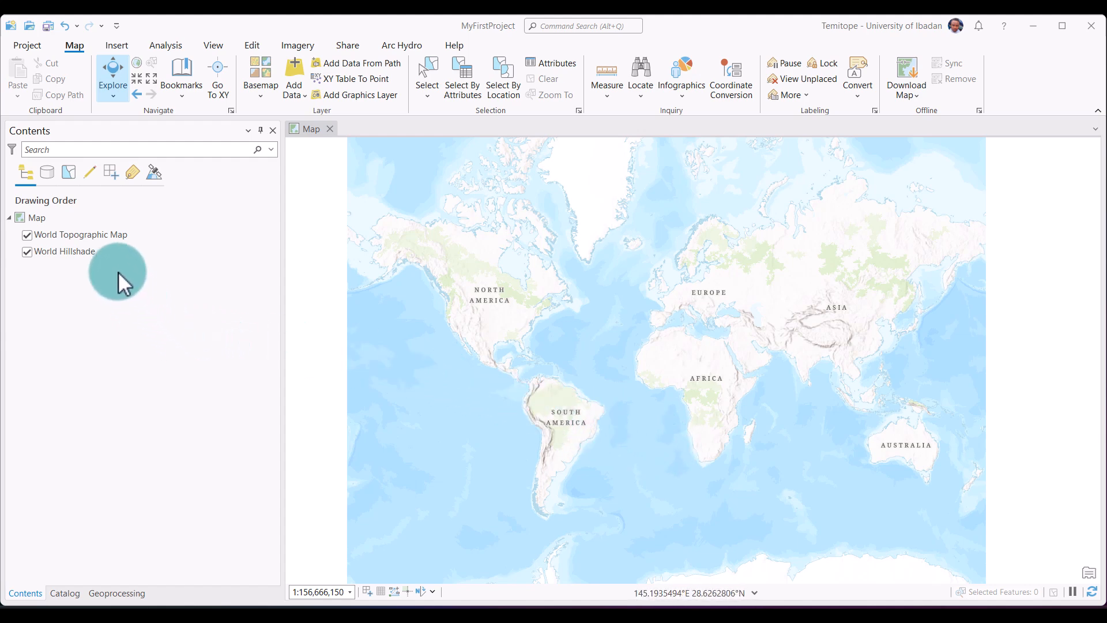
{"action": "left_click", "coordinate": [37, 237]}
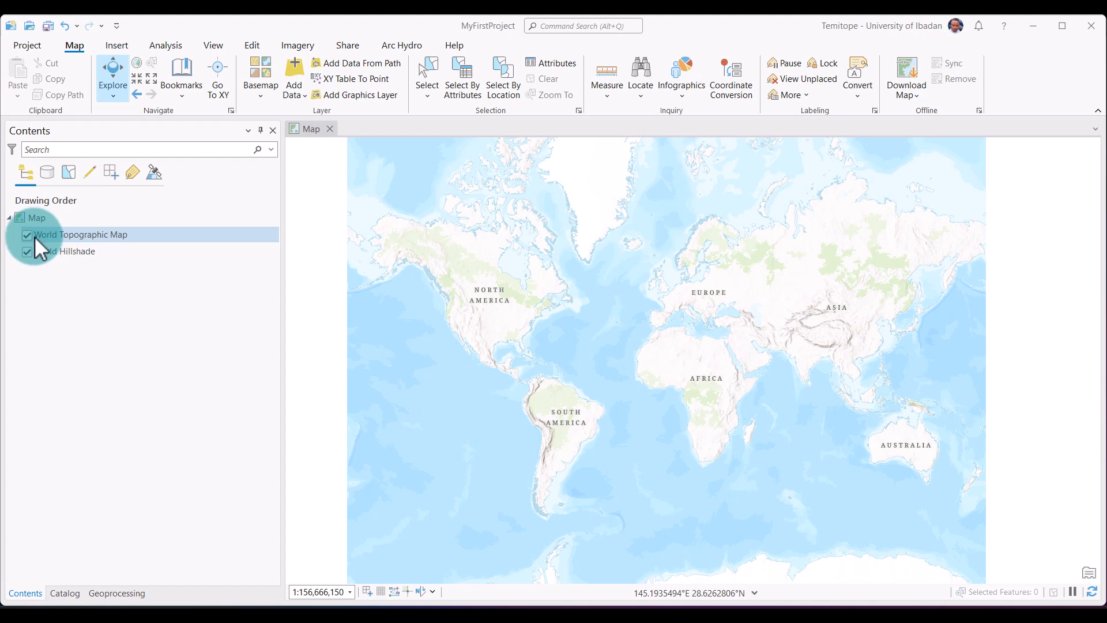
{"action": "left_click", "coordinate": [36, 246]}
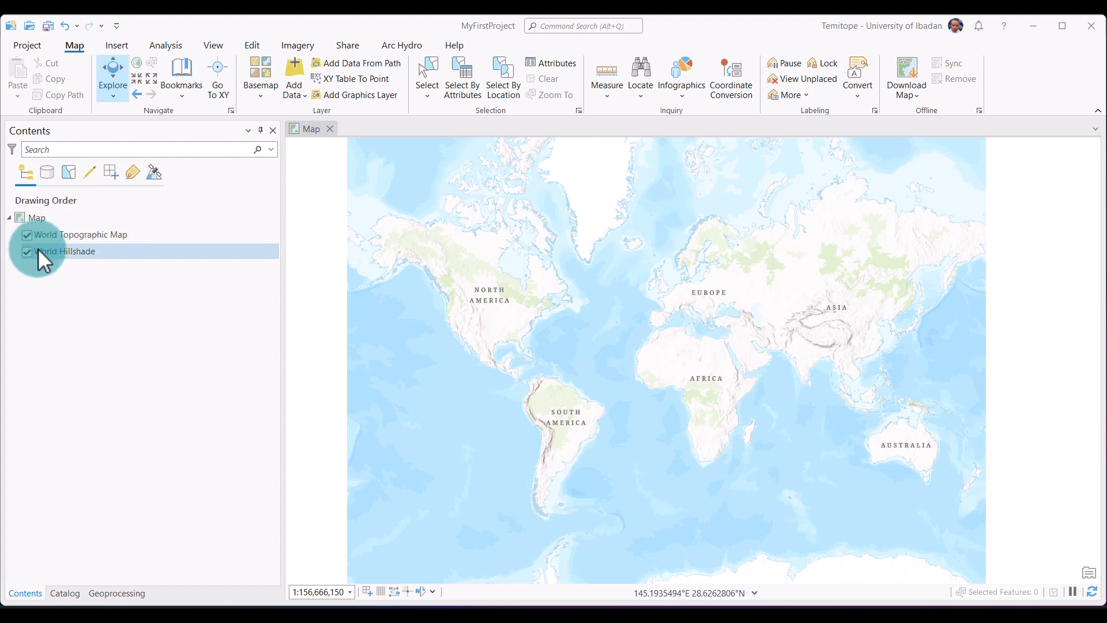
{"action": "left_click", "coordinate": [48, 239]}
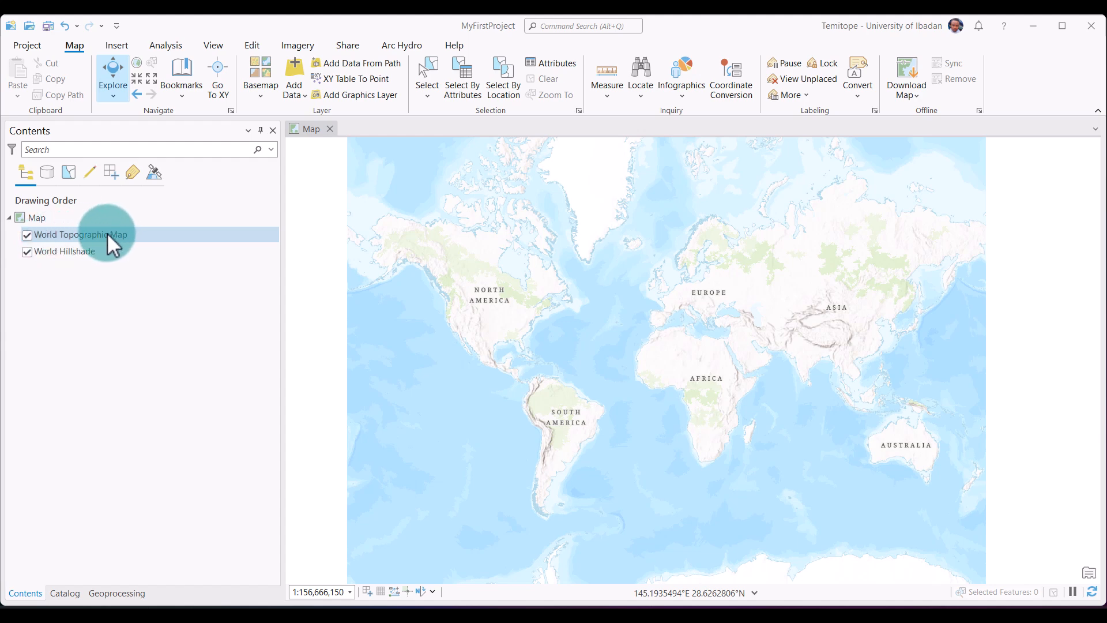
{"action": "left_click", "coordinate": [44, 249]}
{"action": "left_click", "coordinate": [28, 239]}
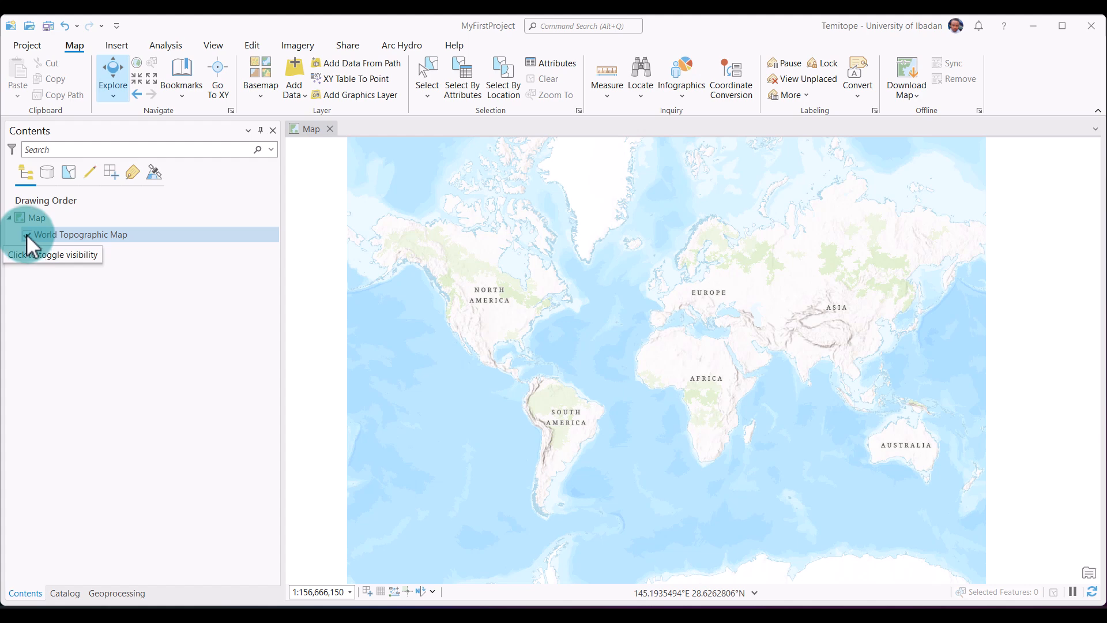
{"action": "left_click", "coordinate": [26, 234]}
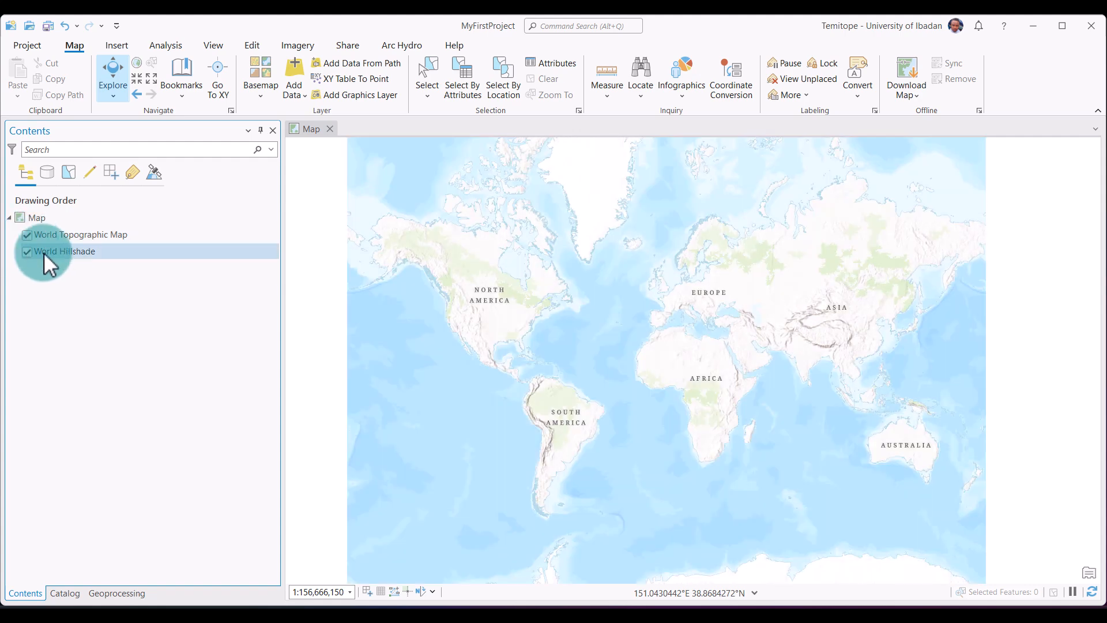
- Move the World Hillshade layer above World Topographic Map in the drawing order
{"action": "left_click_drag", "start_coordinate": [45, 251], "coordinate": [57, 233]}
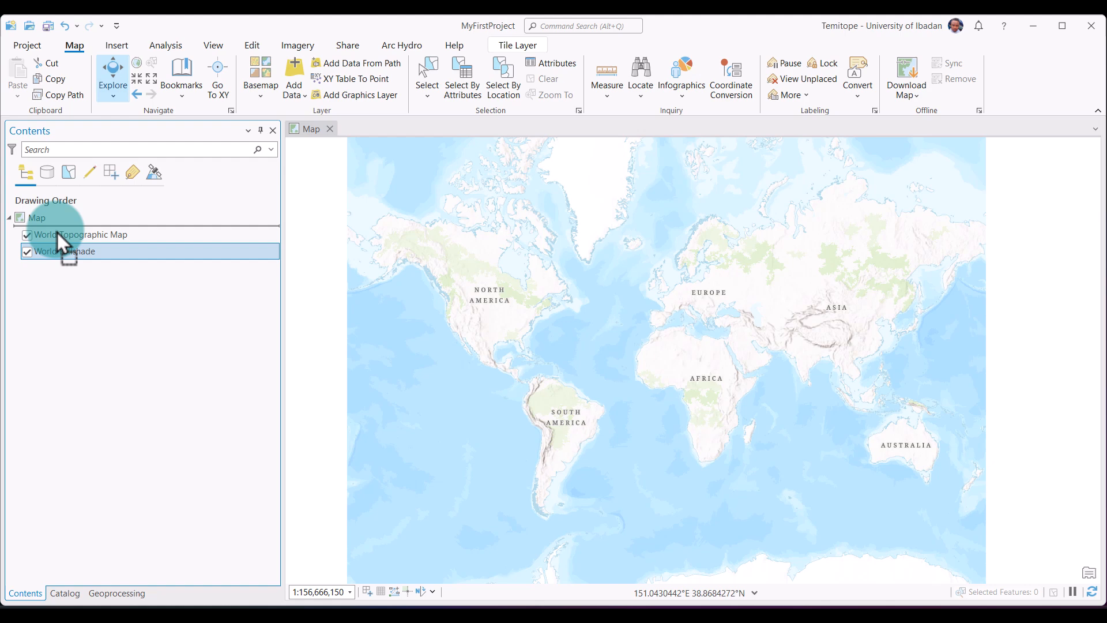
{"action": "left_click_drag", "start_coordinate": [57, 233], "coordinate": [55, 231]}
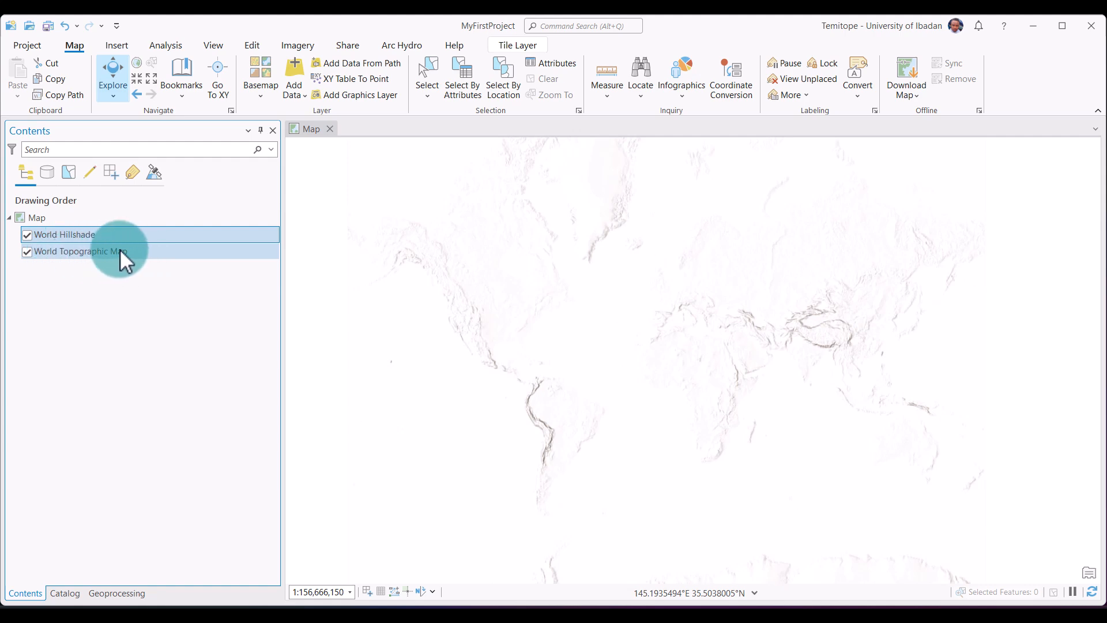
- Toggle World Hillshade off and on, and return it below World Topographic Map in the drawing order
{"action": "left_click", "coordinate": [27, 235]}
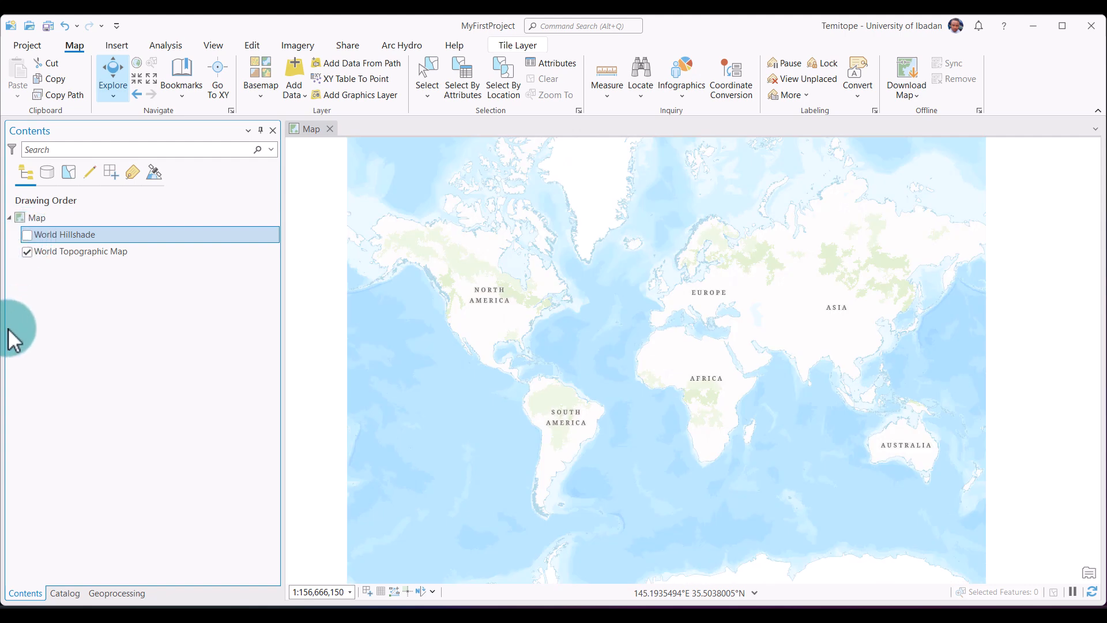
{"action": "left_click", "coordinate": [26, 234]}
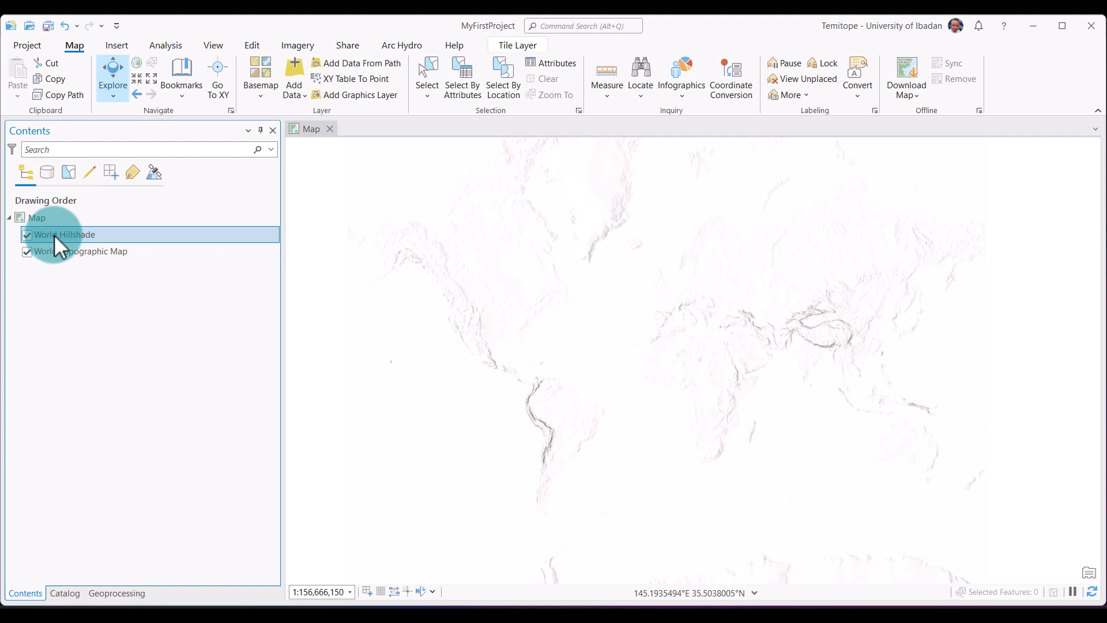
{"action": "left_click_drag", "start_coordinate": [54, 234], "coordinate": [57, 264]}
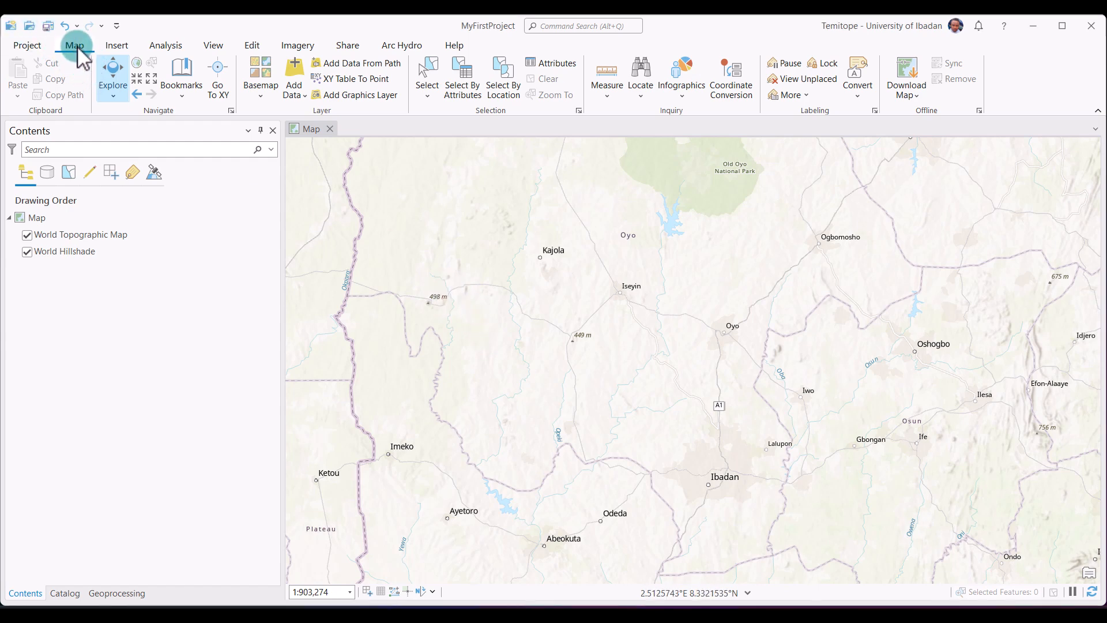
- Browse for data to add to the map and search the portal's My Organization content for "oyo"
{"action": "left_click", "coordinate": [305, 96]}
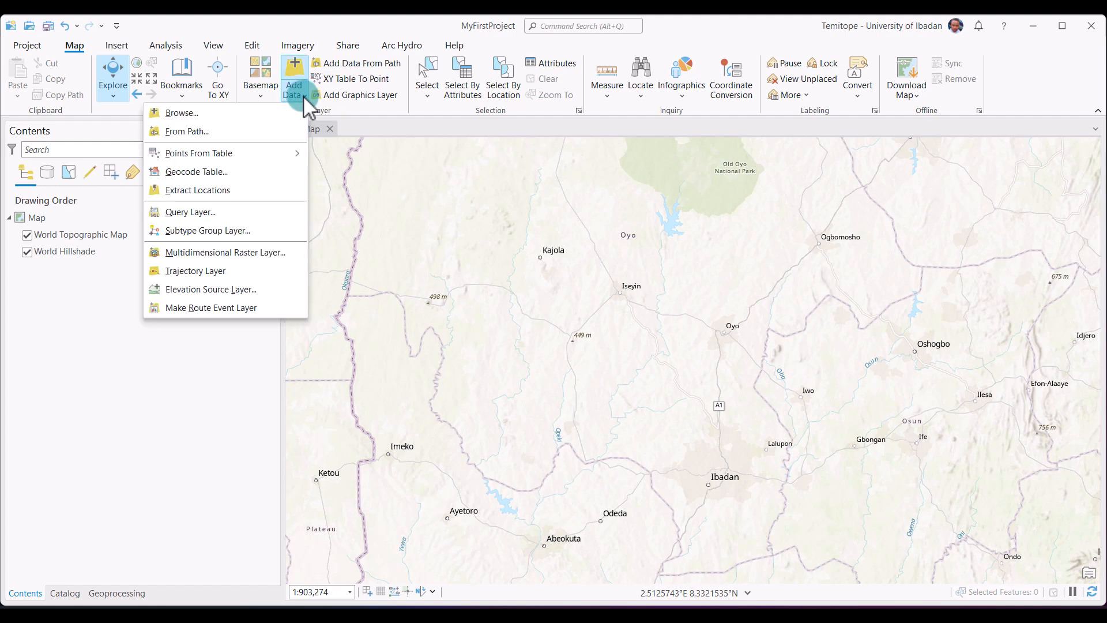
{"action": "left_click", "coordinate": [226, 114]}
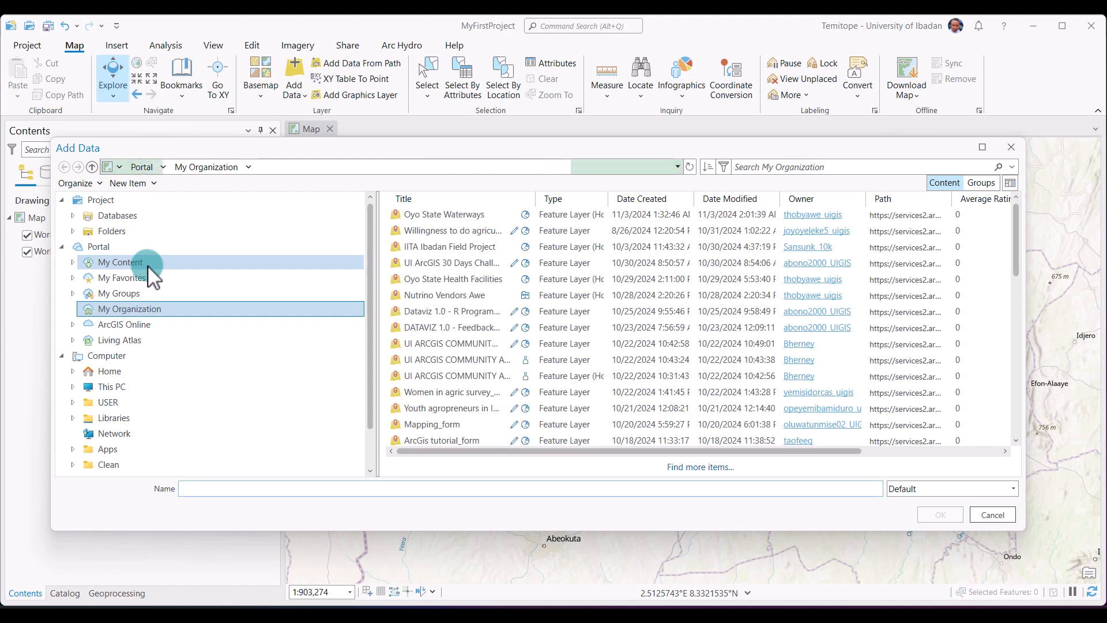
{"action": "left_click", "coordinate": [147, 265]}
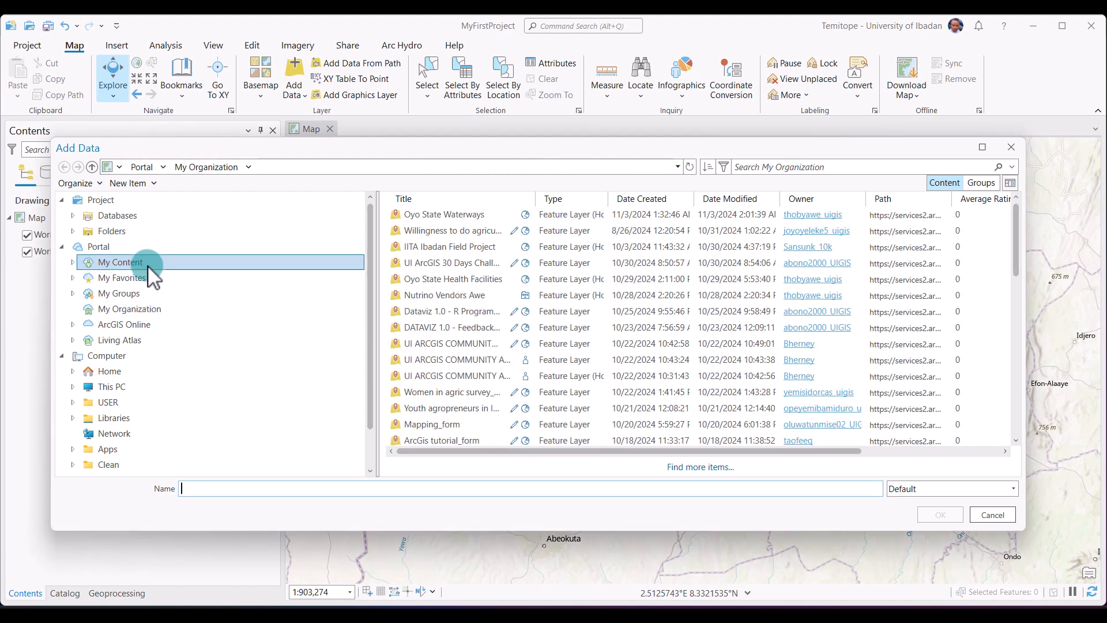
{"action": "left_click", "coordinate": [122, 247]}
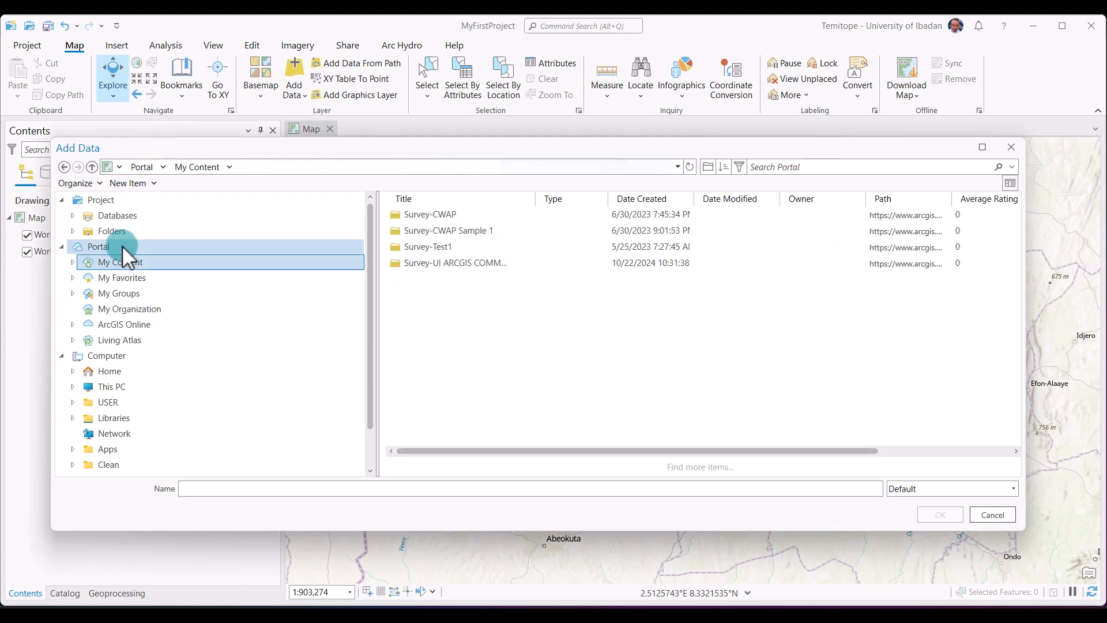
{"action": "left_click", "coordinate": [124, 310]}
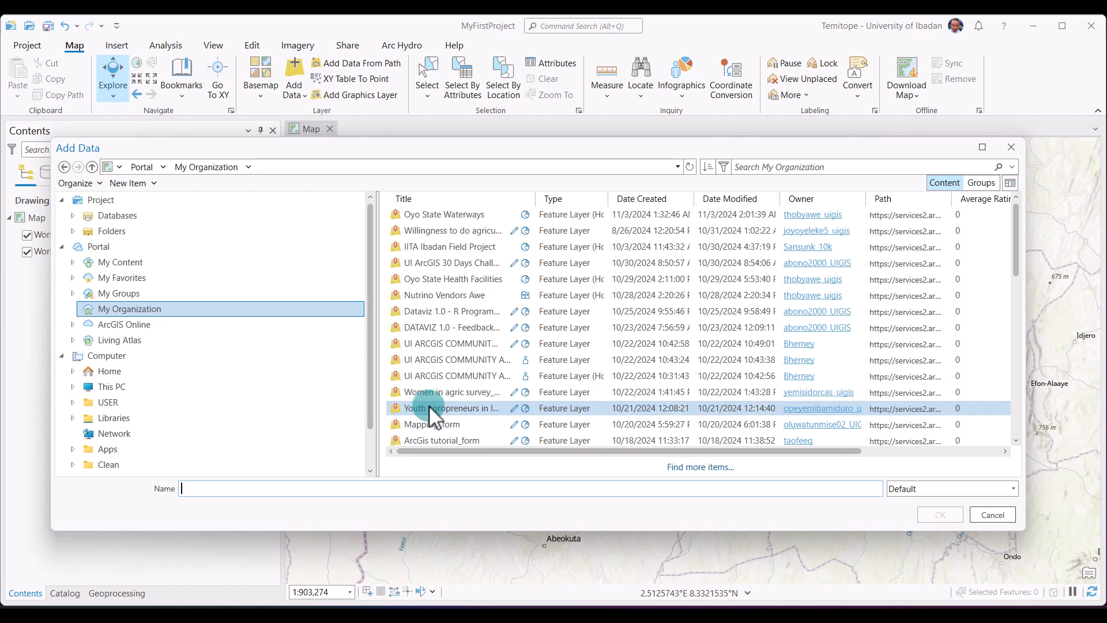
{"action": "left_click", "coordinate": [764, 169]}
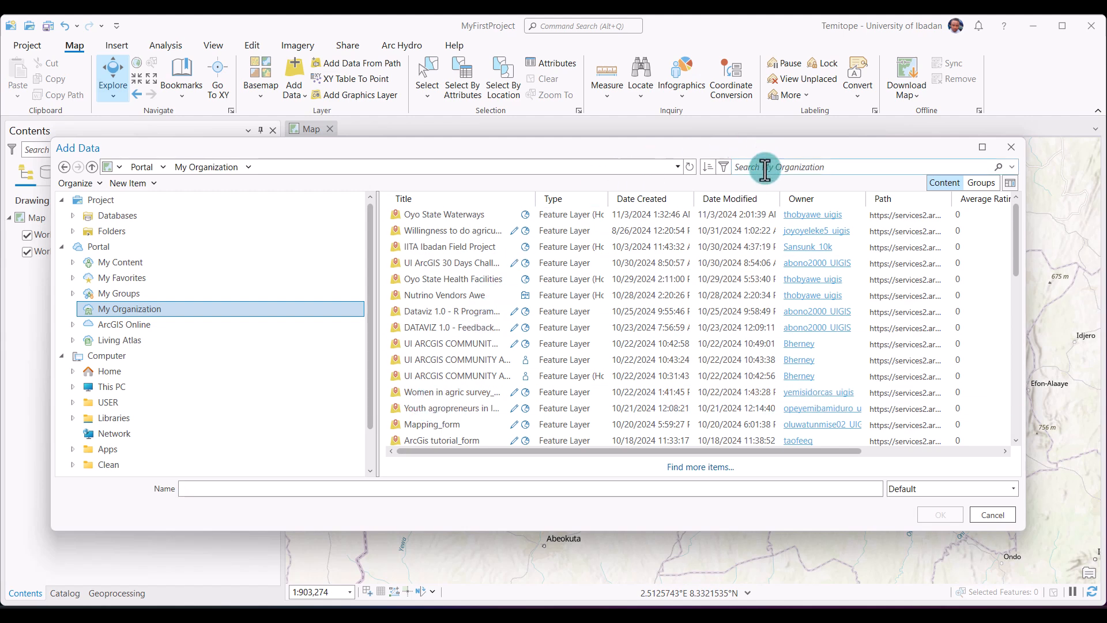
{"action": "type", "text": "oyo"}
{"action": "key", "text": "Return"}
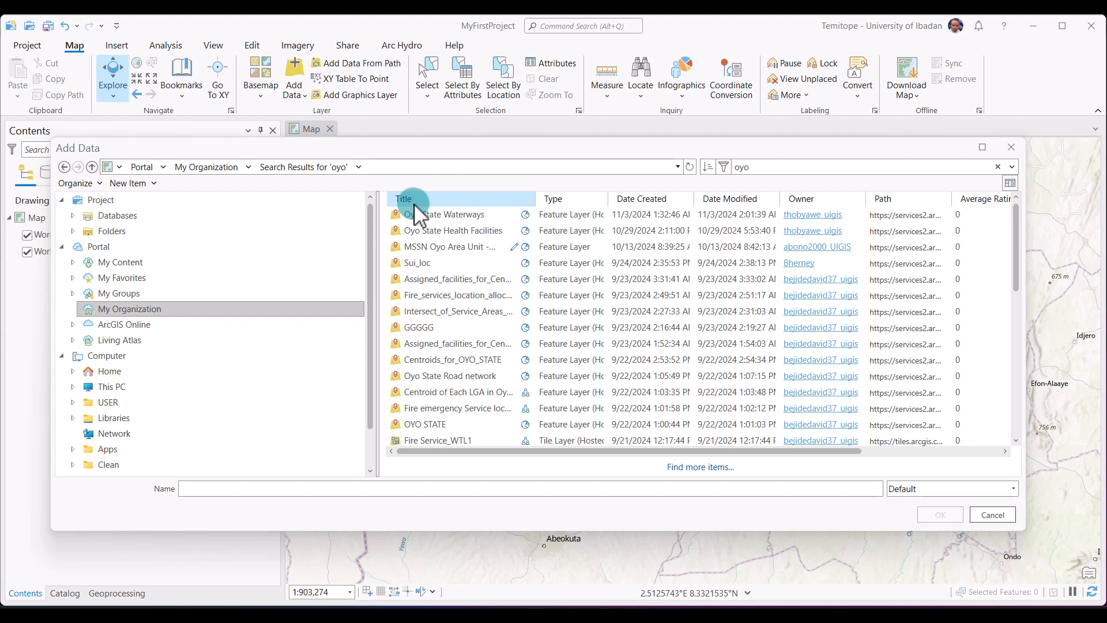
- Add the Oyo State Health Facilities, Oyo State Road network and OYO STATE feature layers from the search results to the map
{"action": "left_click", "coordinate": [449, 231]}
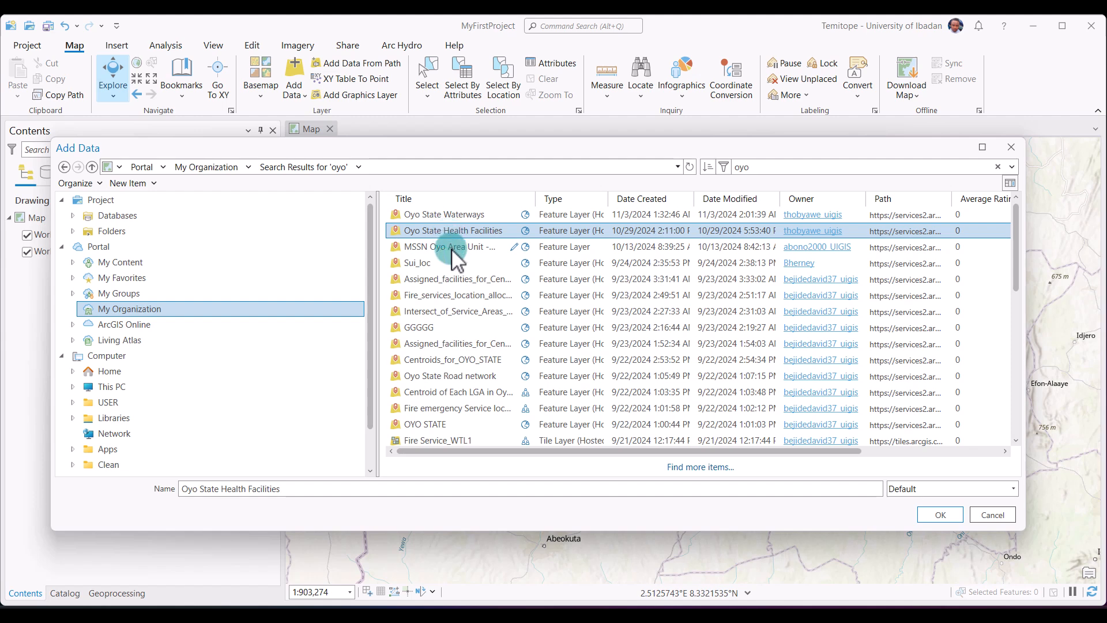
{"action": "scroll", "coordinate": [466, 347], "scroll_direction": "down", "scroll_amount": 2}
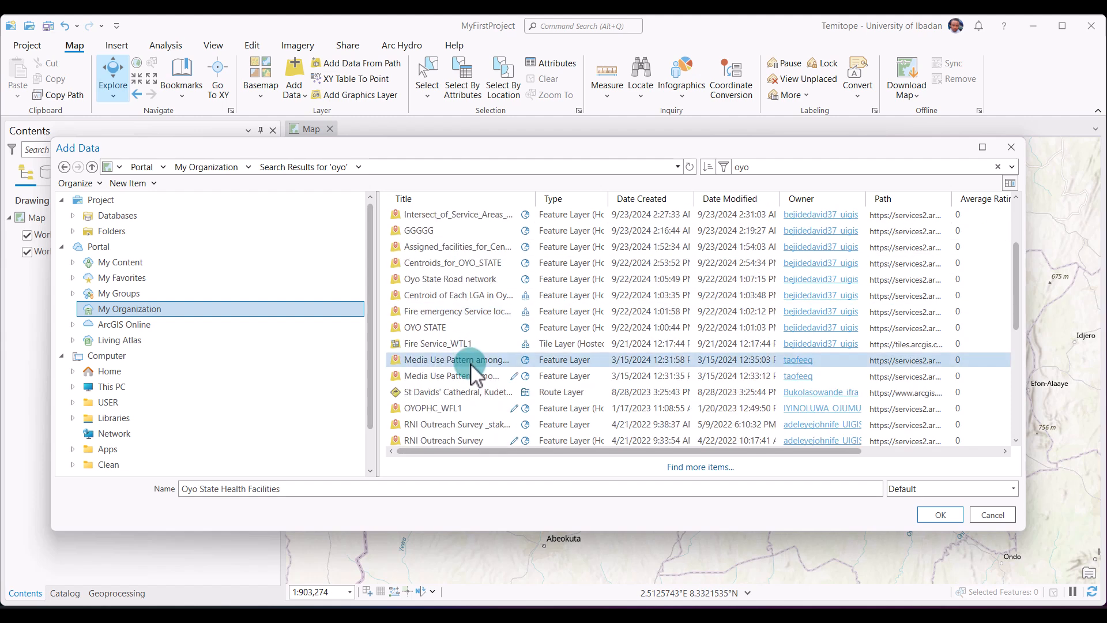
{"action": "scroll", "coordinate": [470, 362], "scroll_direction": "down", "scroll_amount": 1}
{"action": "scroll", "coordinate": [451, 290], "scroll_direction": "up", "scroll_amount": 1}
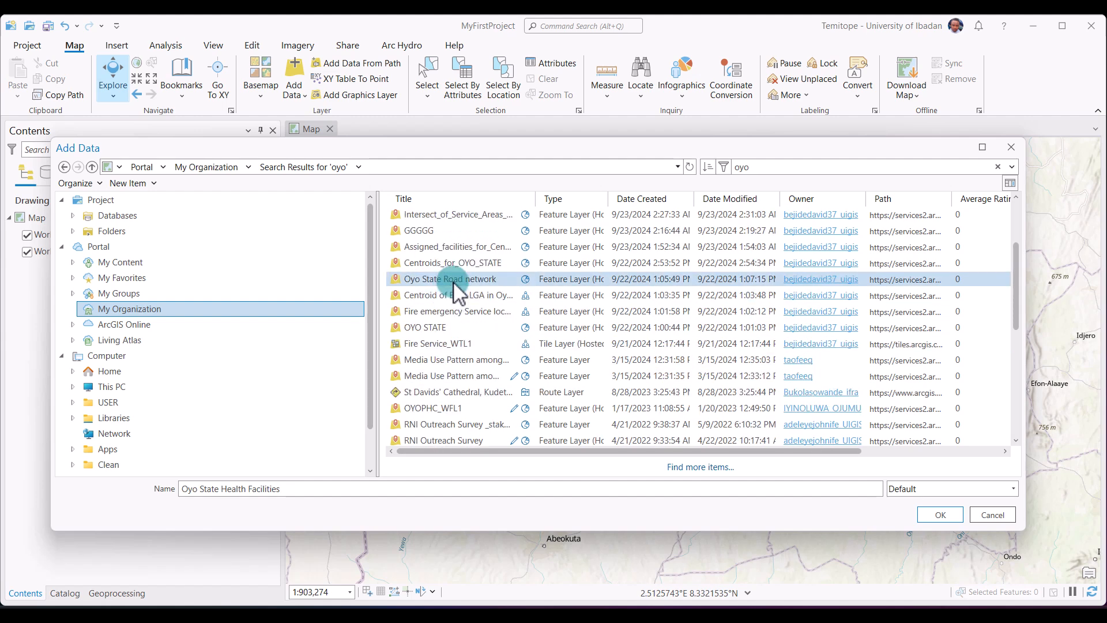
{"action": "left_click", "coordinate": [453, 282], "text": "ctrl"}
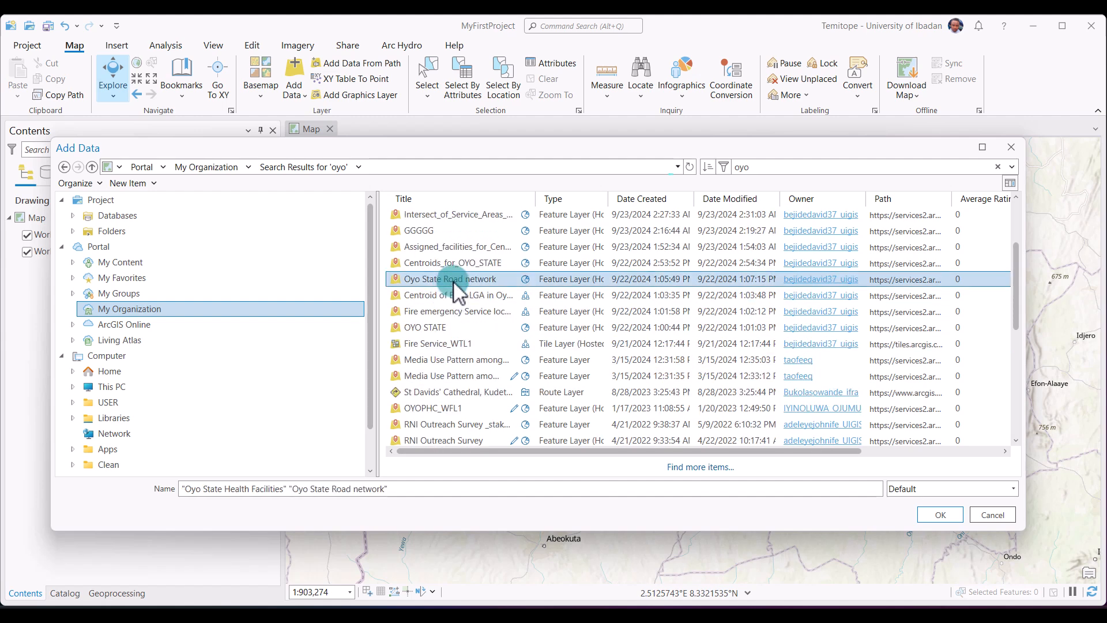
{"action": "left_click", "coordinate": [435, 327], "text": "ctrl"}
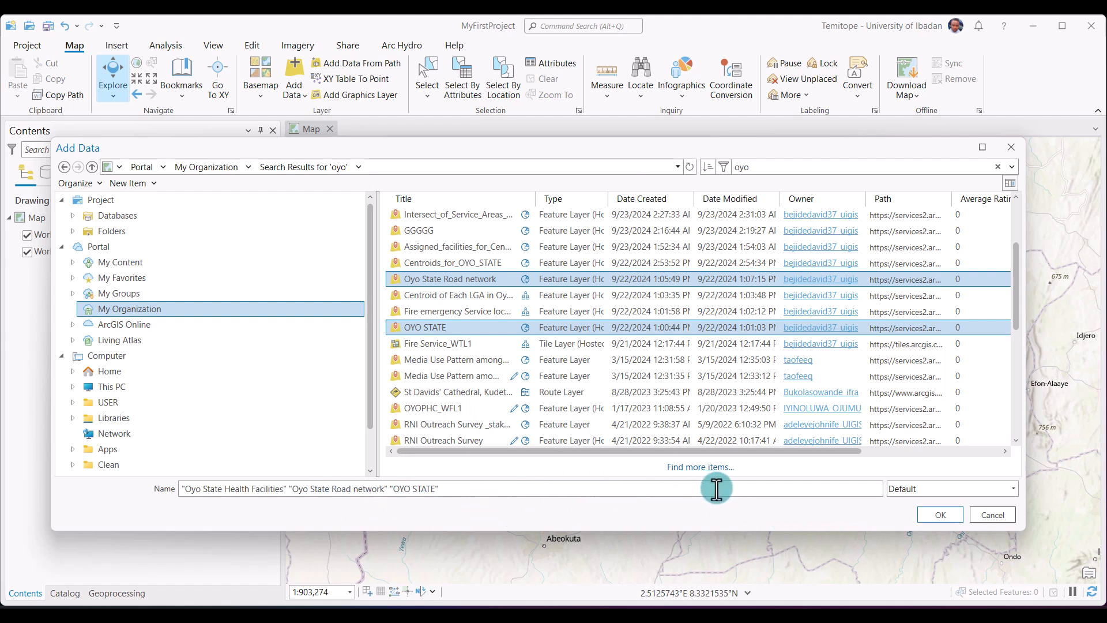
{"action": "left_click", "coordinate": [921, 517]}
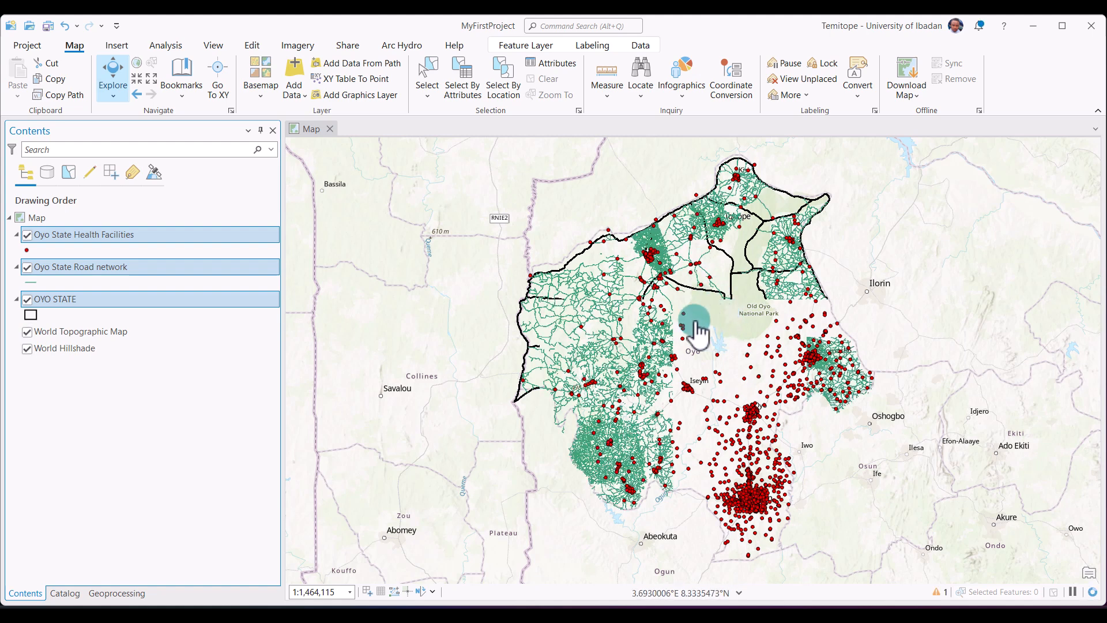
- Hide the Oyo State Road network and OYO STATE layers, and inspect the Oyo State Health Facilities points around Ibadan
{"action": "left_click", "coordinate": [26, 267]}
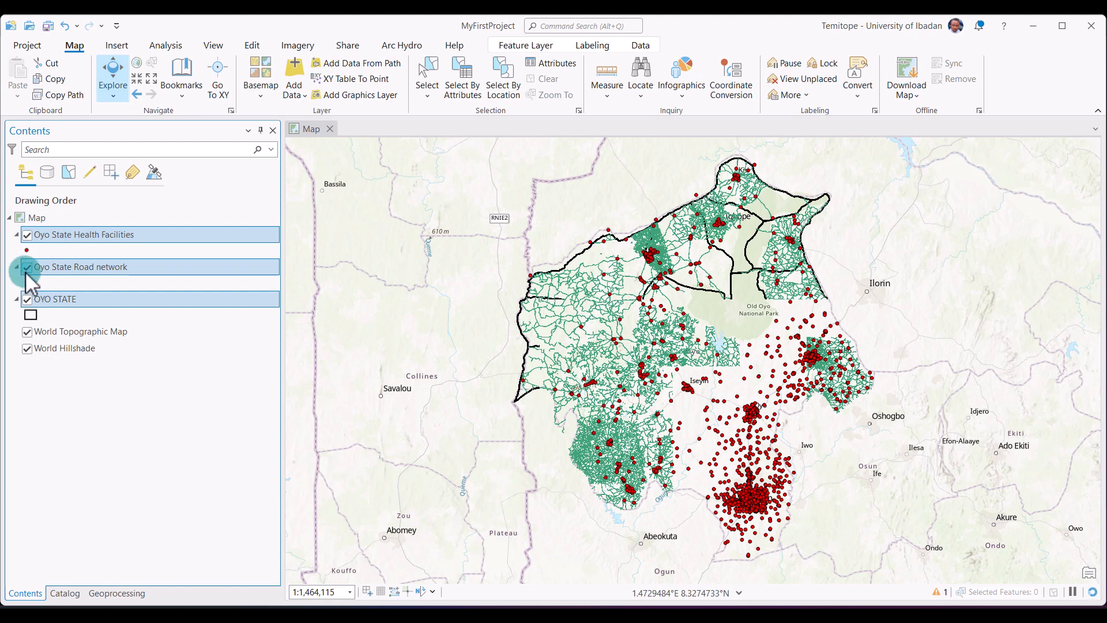
{"action": "left_click", "coordinate": [28, 301]}
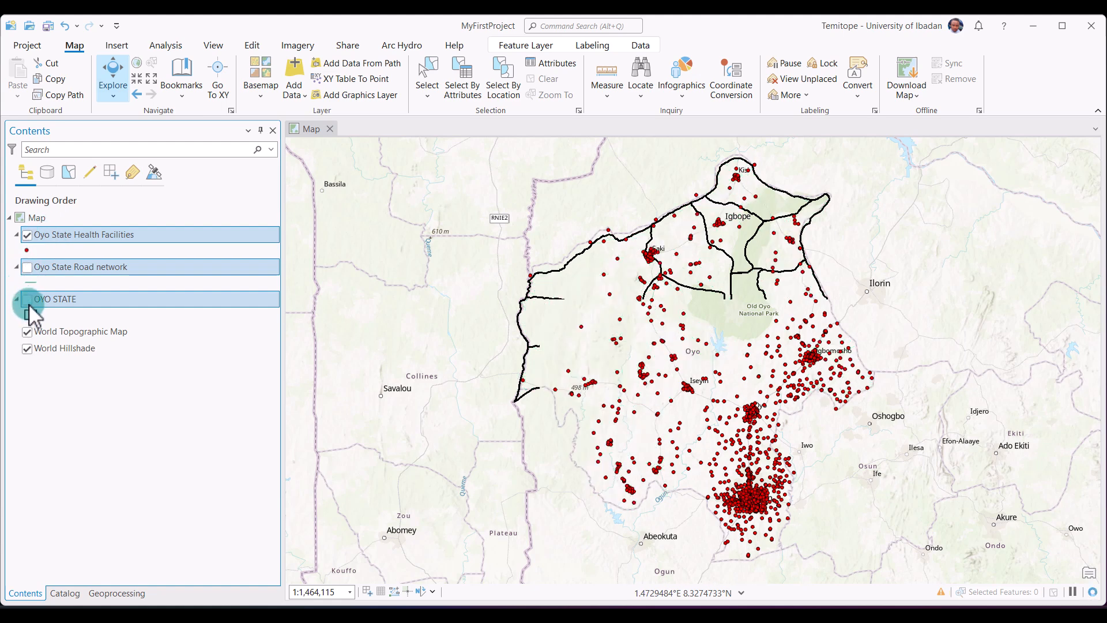
{"action": "left_click", "coordinate": [105, 233]}
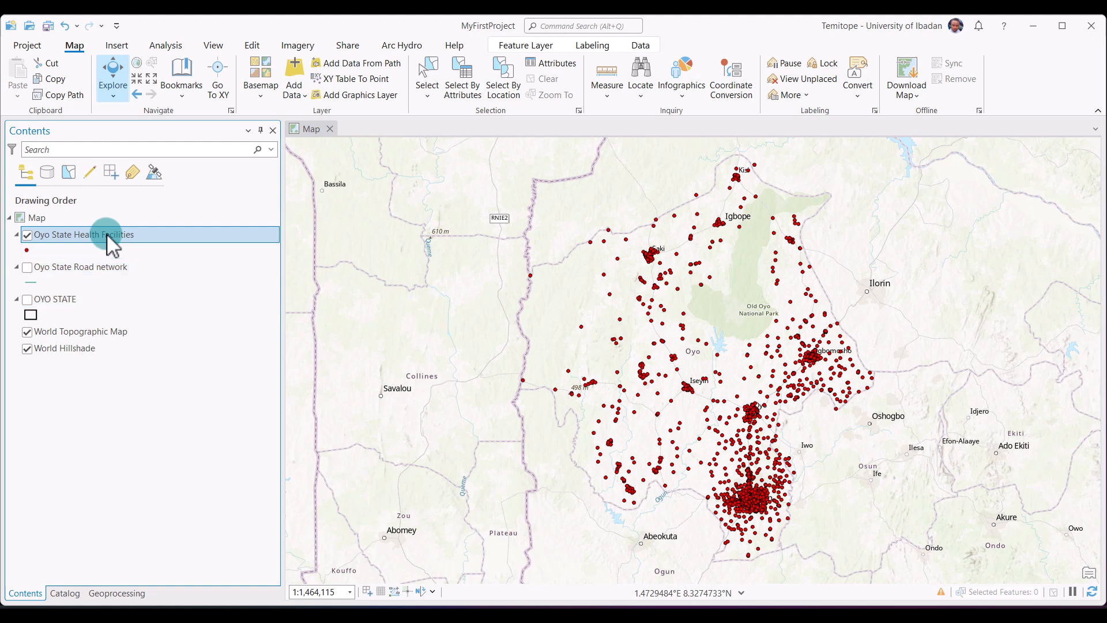
{"action": "left_click_drag", "start_coordinate": [721, 490], "coordinate": [616, 423]}
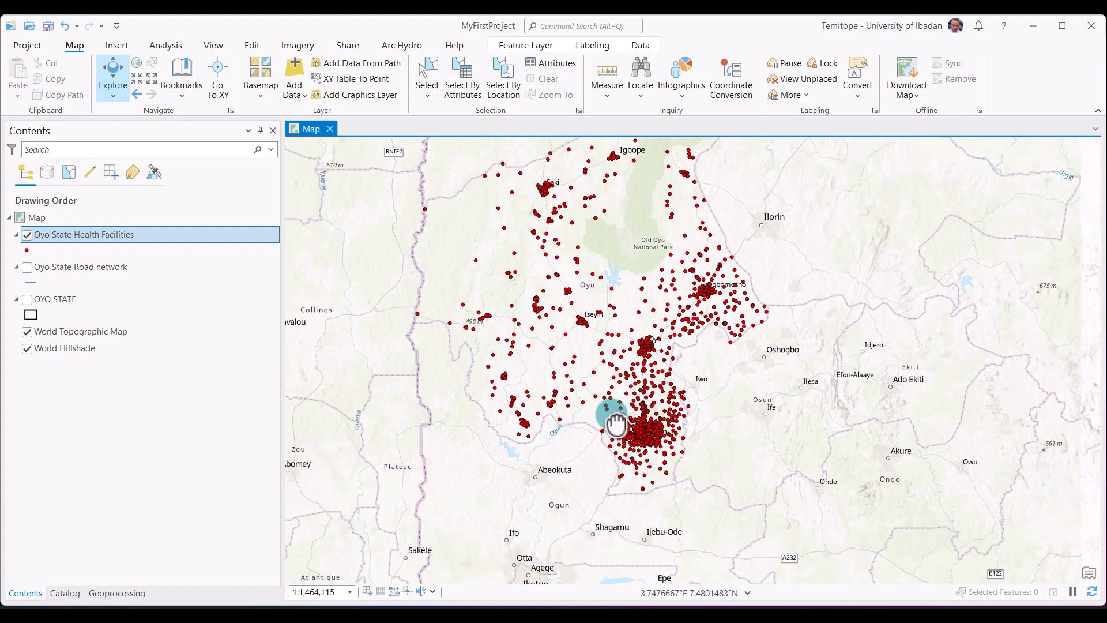
{"action": "scroll", "coordinate": [616, 424], "scroll_direction": "up", "scroll_amount": 4}
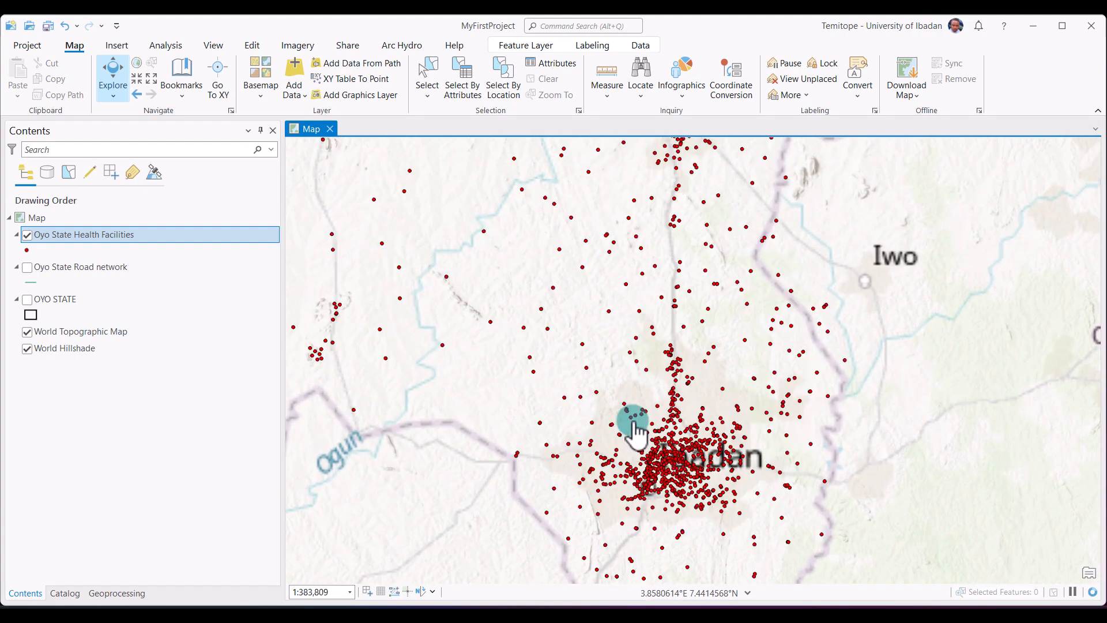
{"action": "scroll", "coordinate": [634, 428], "scroll_direction": "up", "scroll_amount": 3}
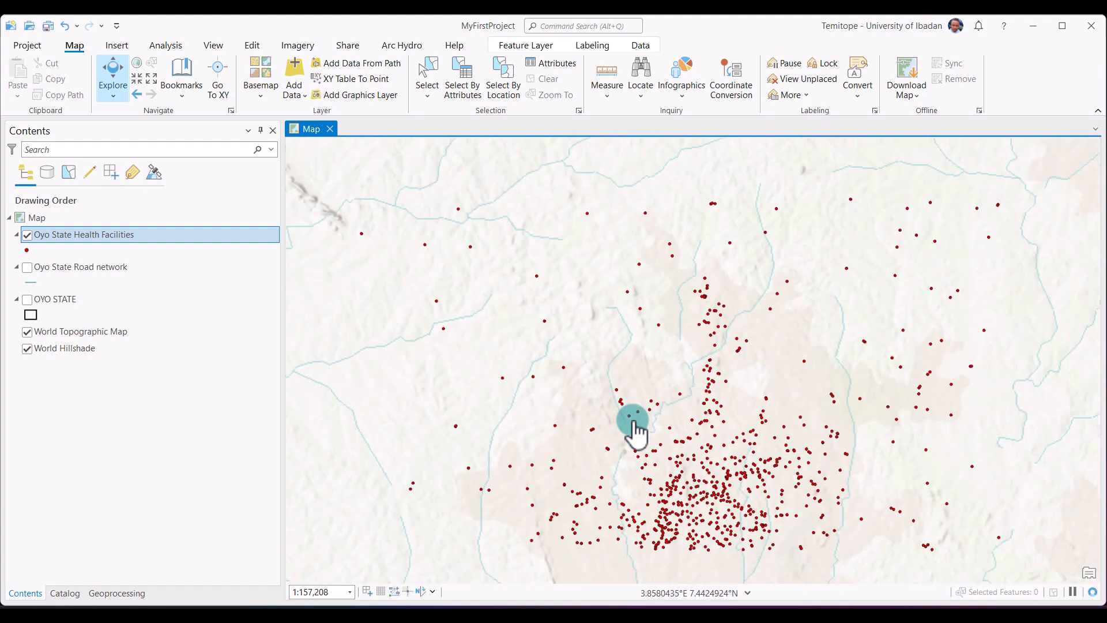
{"action": "scroll", "coordinate": [634, 431], "scroll_direction": "down", "scroll_amount": 1}
{"action": "scroll", "coordinate": [634, 432], "scroll_direction": "down", "scroll_amount": 3}
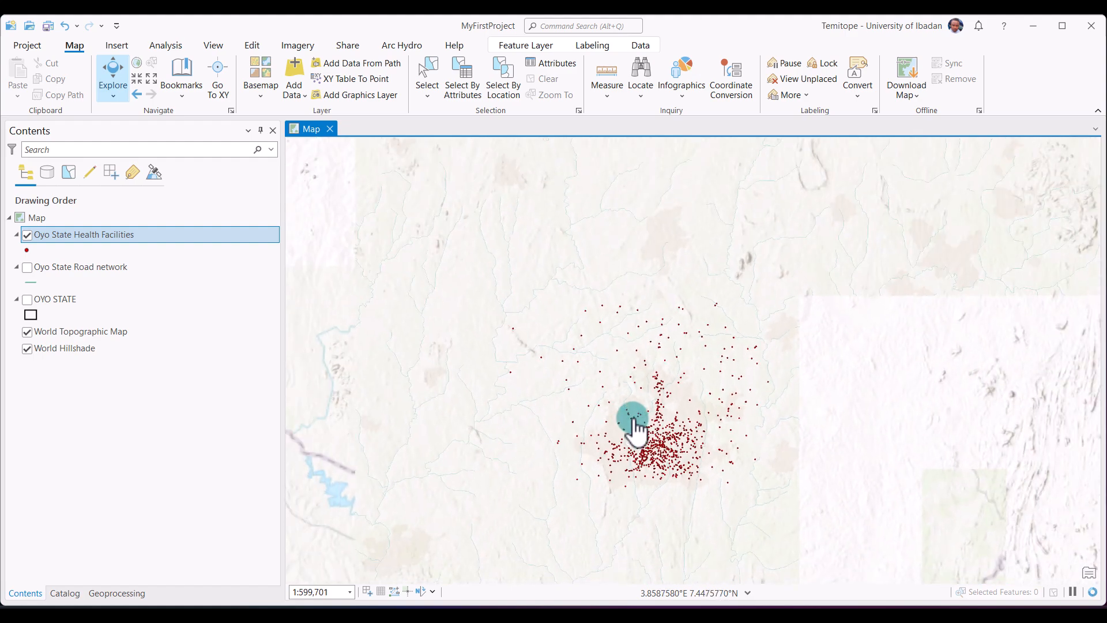
- Hide the health facilities layer, show the Oyo State Road network layer, and inspect the roads along the state's western side
{"action": "left_click", "coordinate": [26, 234]}
{"action": "left_click", "coordinate": [27, 268]}
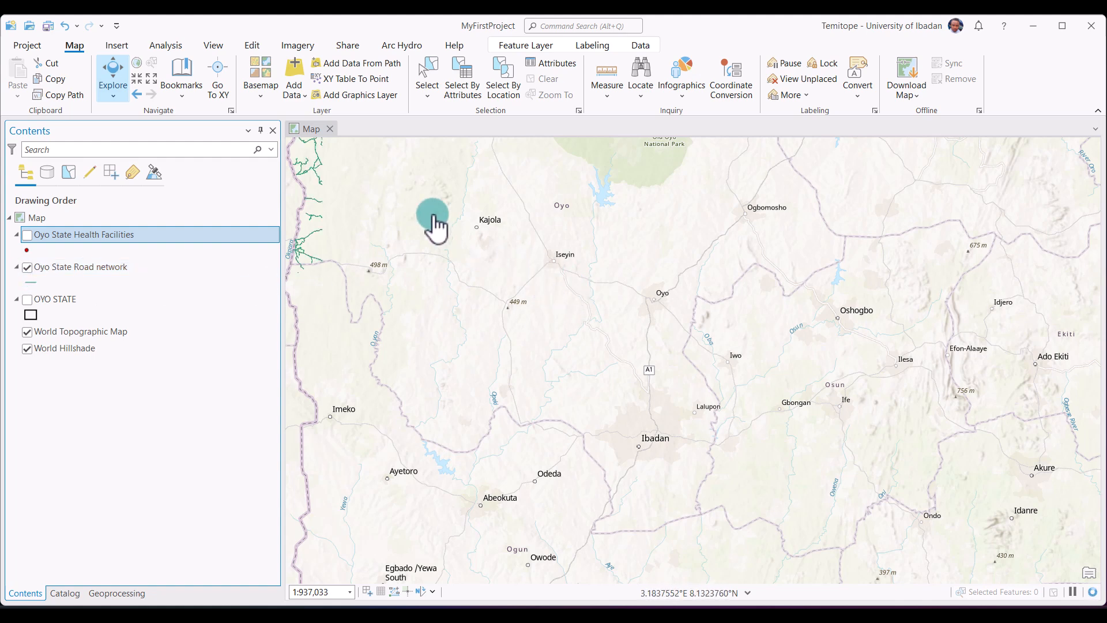
{"action": "left_click_drag", "start_coordinate": [448, 249], "coordinate": [484, 354]}
{"action": "mouse_move", "coordinate": [383, 240]}
{"action": "left_mouse_down"}
{"action": "mouse_move", "coordinate": [382, 306]}
{"action": "mouse_move", "coordinate": [410, 255]}
{"action": "left_mouse_up"}
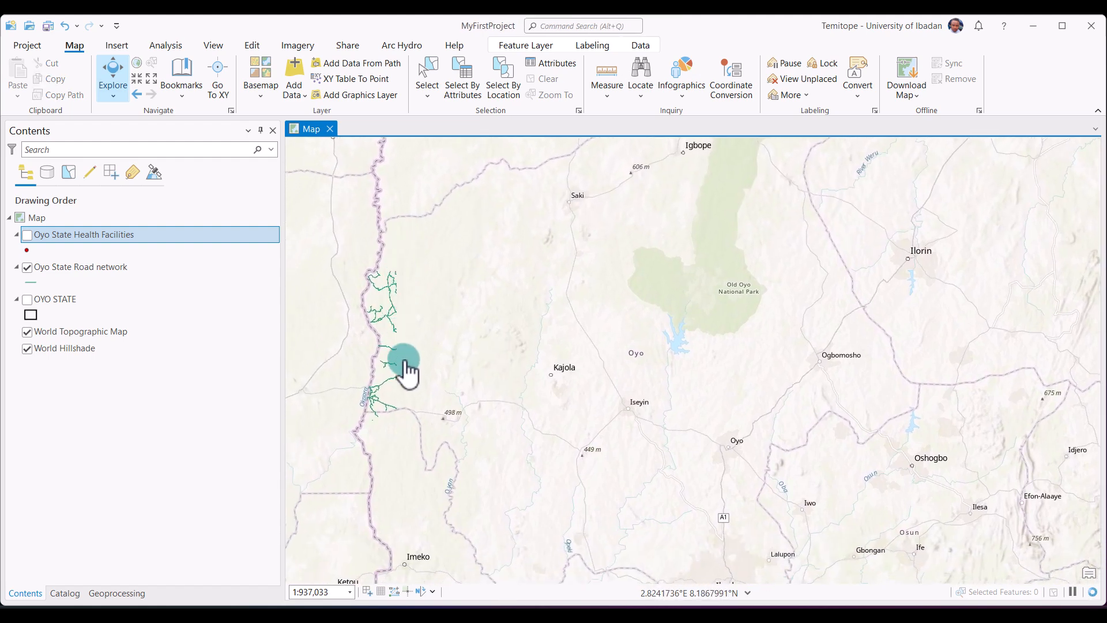
{"action": "left_click_drag", "start_coordinate": [418, 393], "coordinate": [425, 344]}
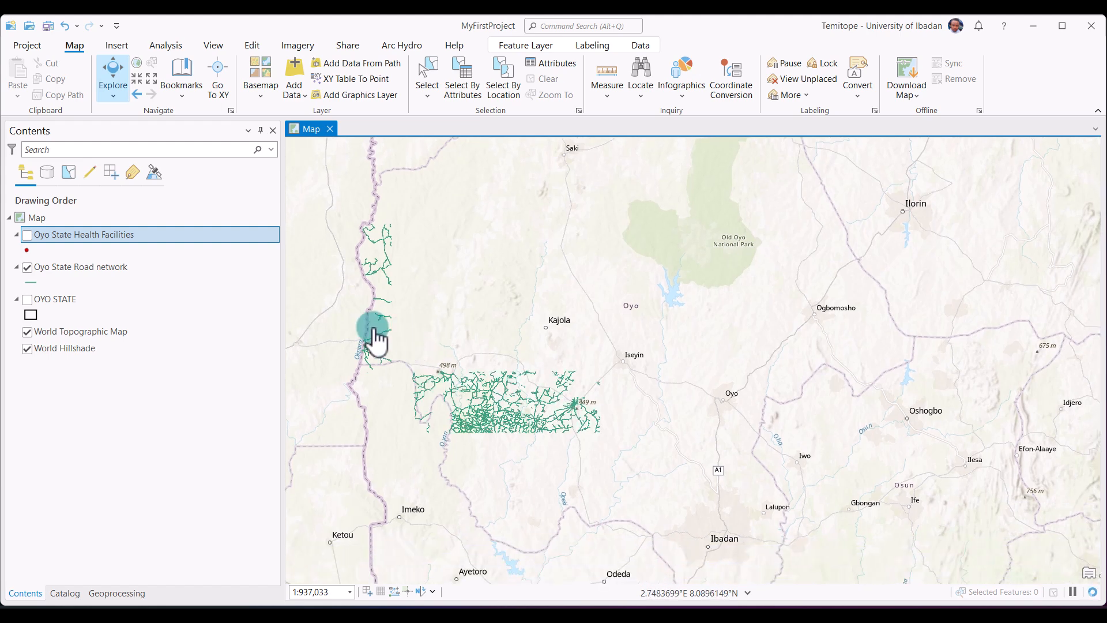
- Show only the OYO STATE boundaries by hiding the road network, World Topographic Map and World Hillshade layers
{"action": "left_click", "coordinate": [27, 267]}
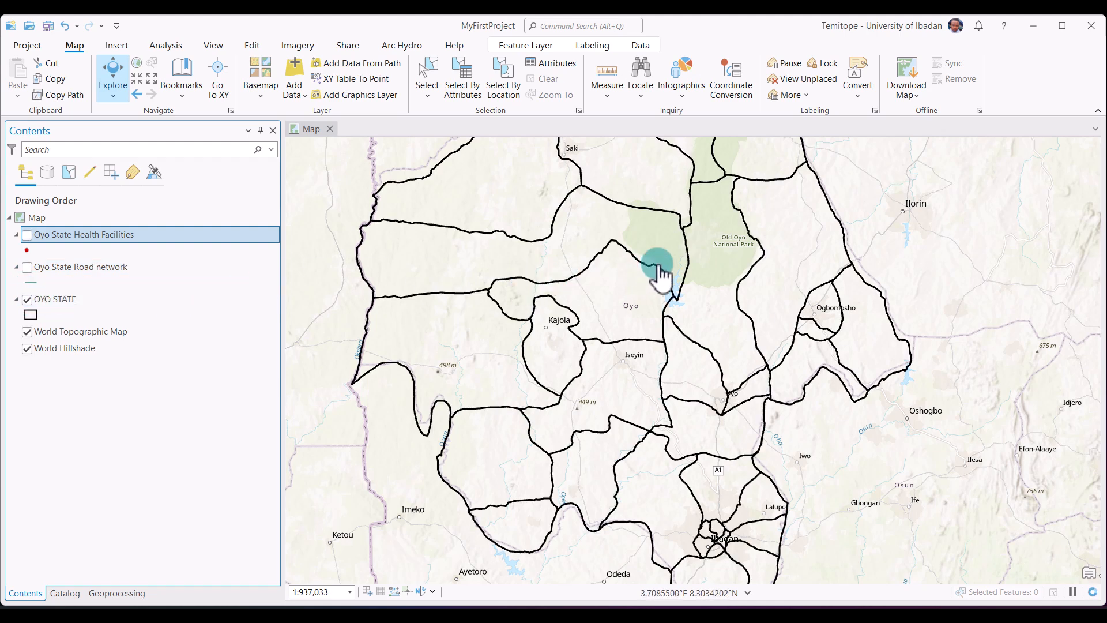
{"action": "left_click_drag", "start_coordinate": [674, 271], "coordinate": [637, 270]}
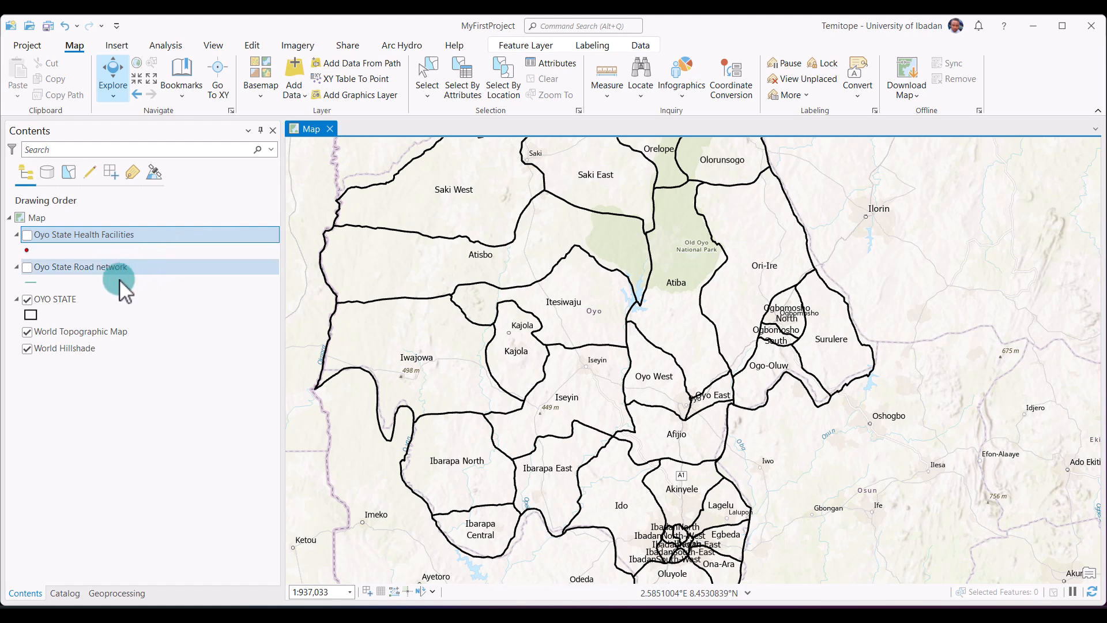
{"action": "left_click", "coordinate": [27, 332]}
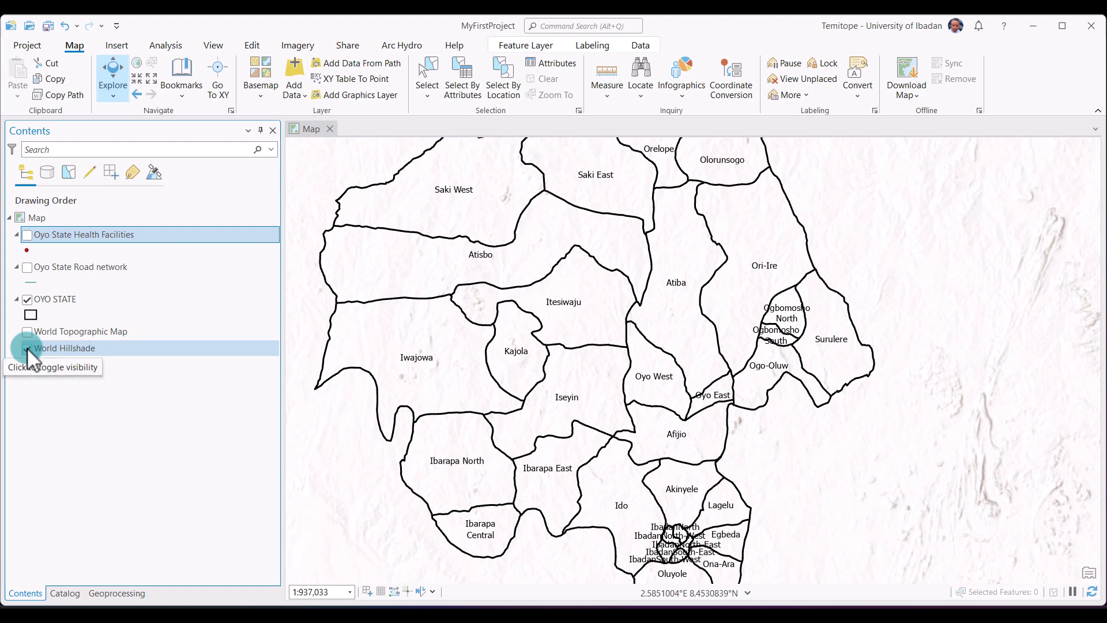
{"action": "left_click", "coordinate": [27, 348]}
{"action": "left_click_drag", "start_coordinate": [653, 281], "coordinate": [618, 306]}
{"action": "scroll", "coordinate": [651, 292], "scroll_direction": "down", "scroll_amount": 2}
{"action": "left_click_drag", "start_coordinate": [579, 411], "coordinate": [589, 397]}
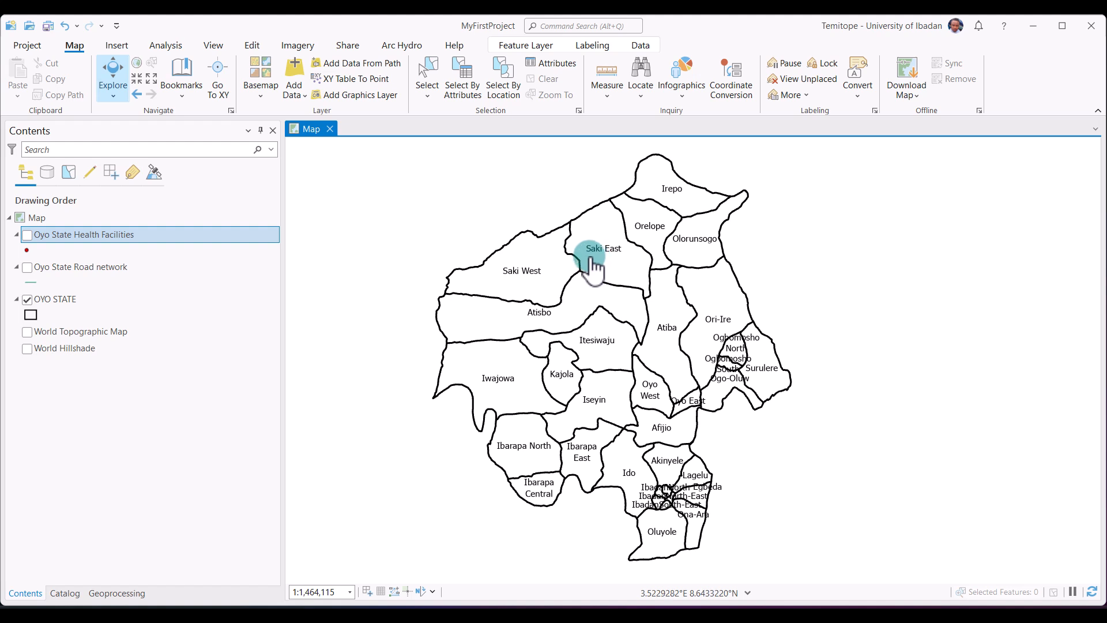
- Turn the road network and health facilities layers back on, and review the records in the OYO STATE attribute table
{"action": "left_click", "coordinate": [28, 267]}
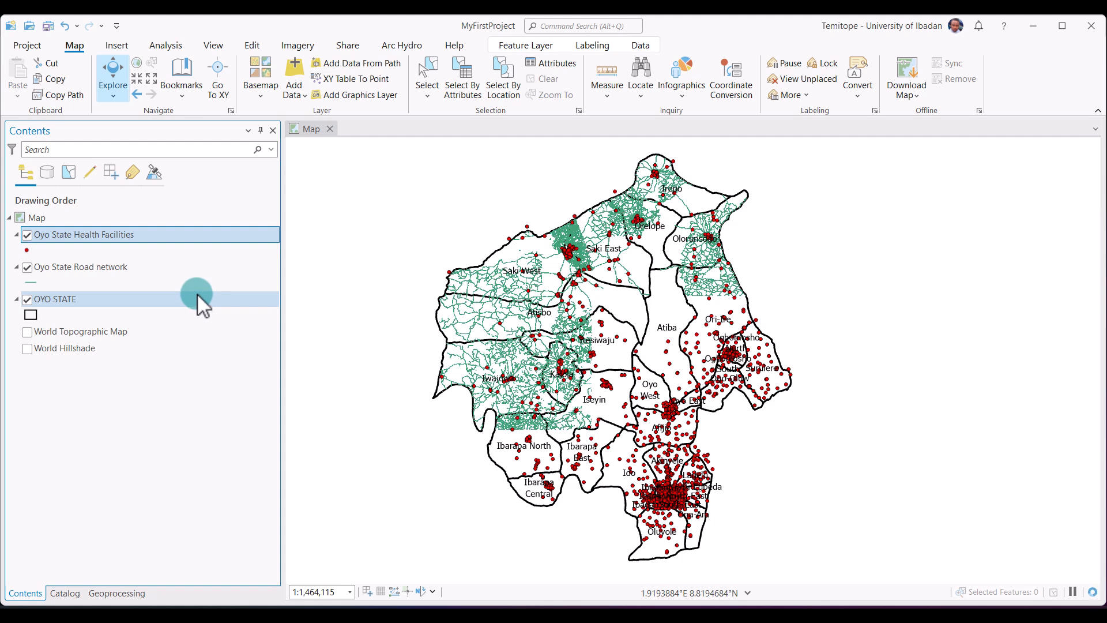
{"action": "left_click", "coordinate": [69, 297]}
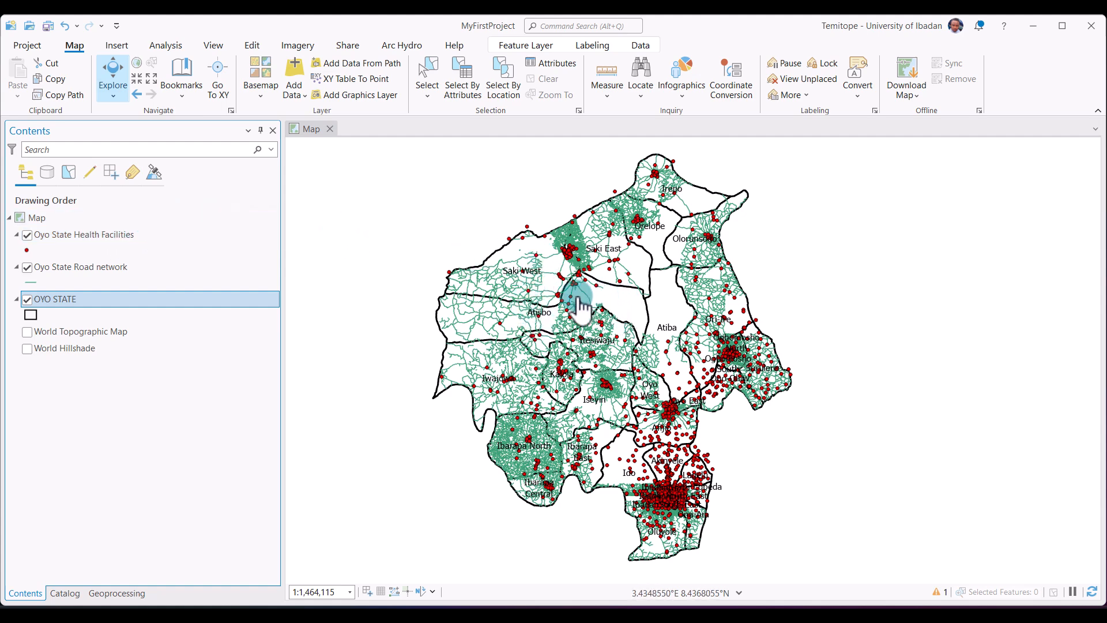
{"action": "right_click", "coordinate": [76, 309]}
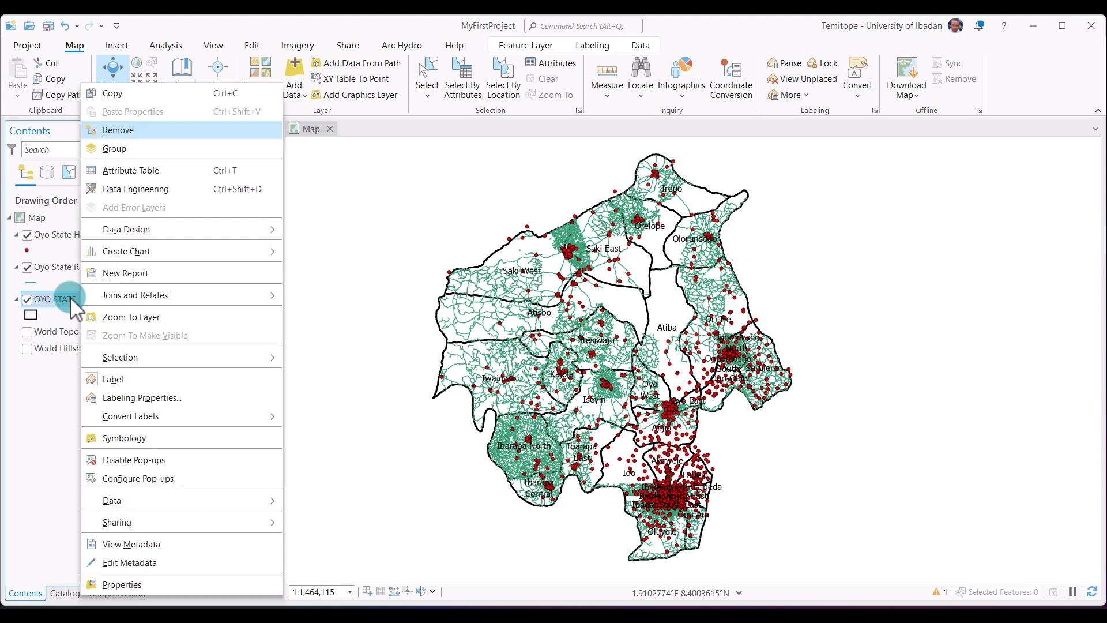
{"action": "left_click", "coordinate": [163, 170]}
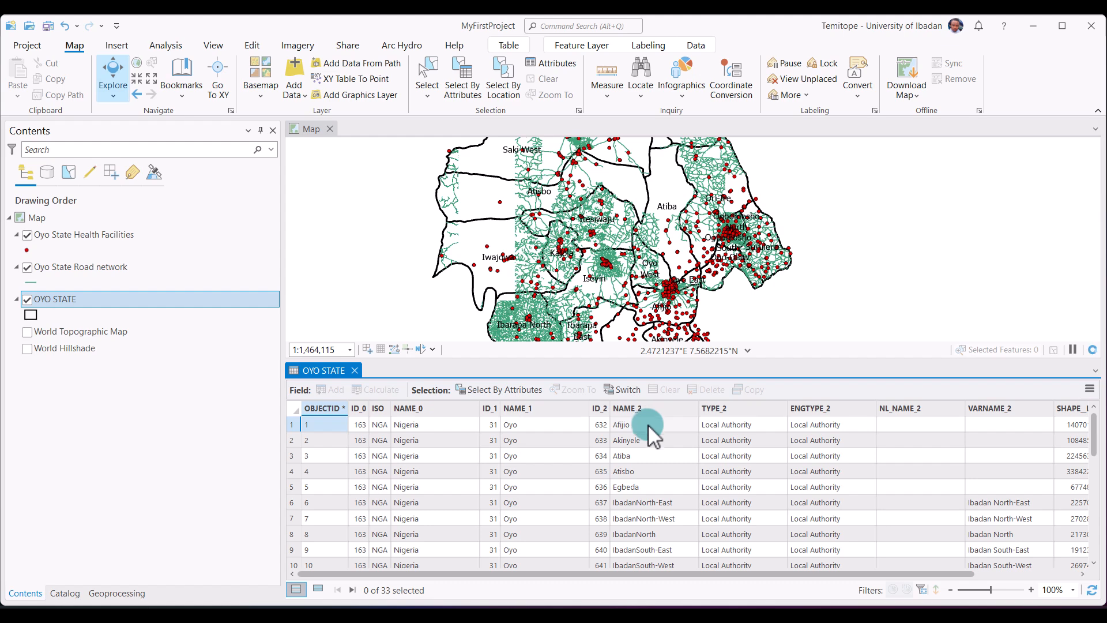
{"action": "scroll", "coordinate": [648, 427], "scroll_direction": "down", "scroll_amount": 7}
{"action": "scroll", "coordinate": [648, 430], "scroll_direction": "down", "scroll_amount": 1}
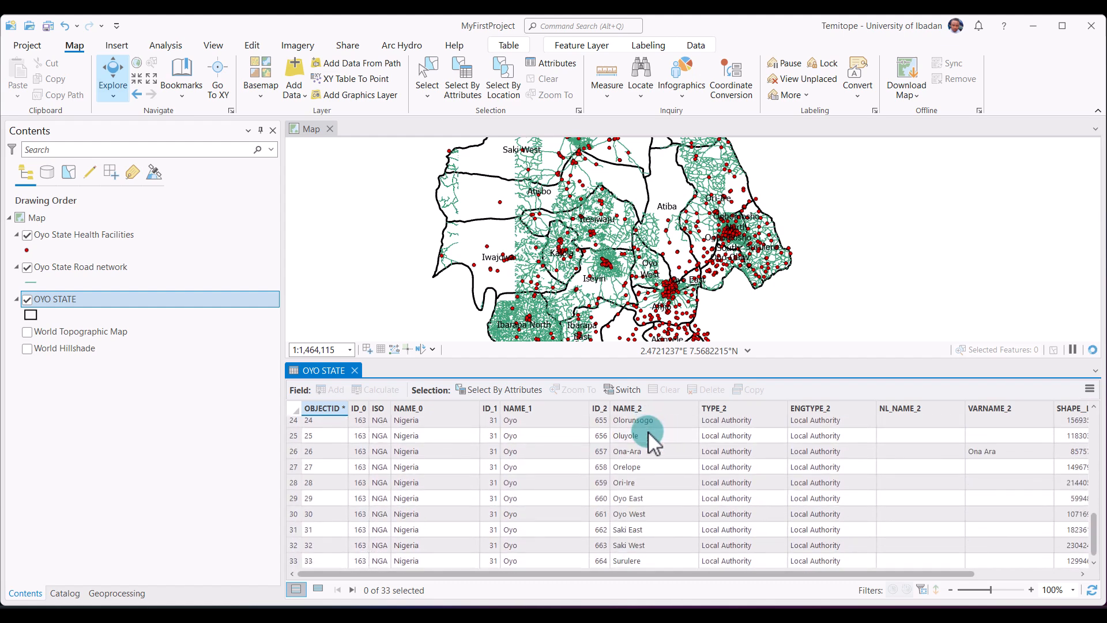
{"action": "scroll", "coordinate": [648, 430], "scroll_direction": "up", "scroll_amount": 5}
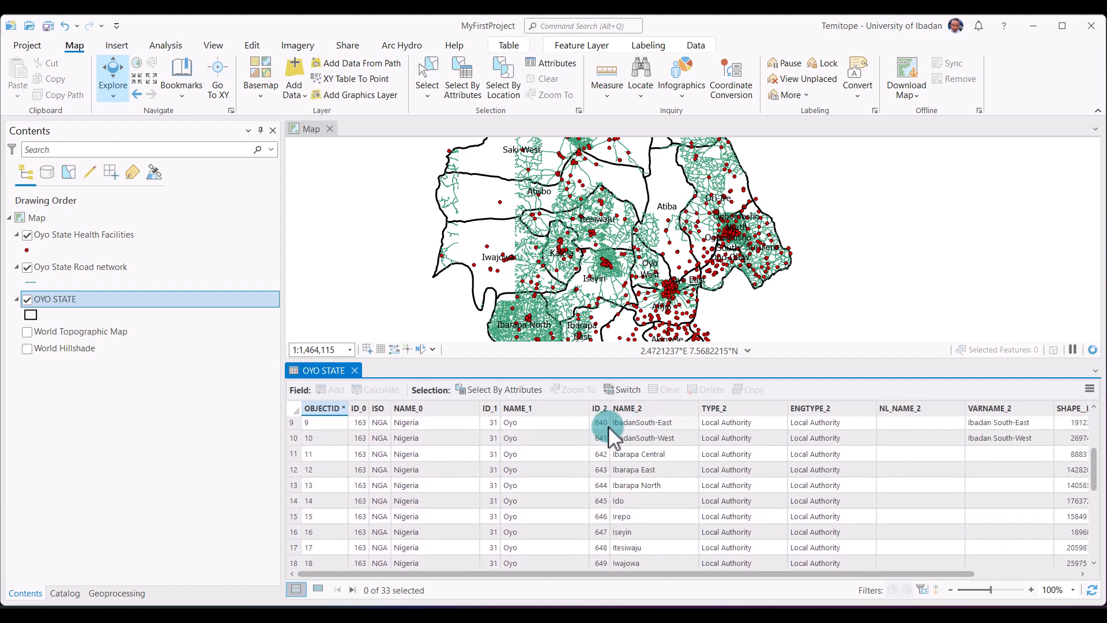
- Select the IbadanSouth-West record in the OYO STATE attribute table and locate its area on the map
{"action": "left_click", "coordinate": [296, 438]}
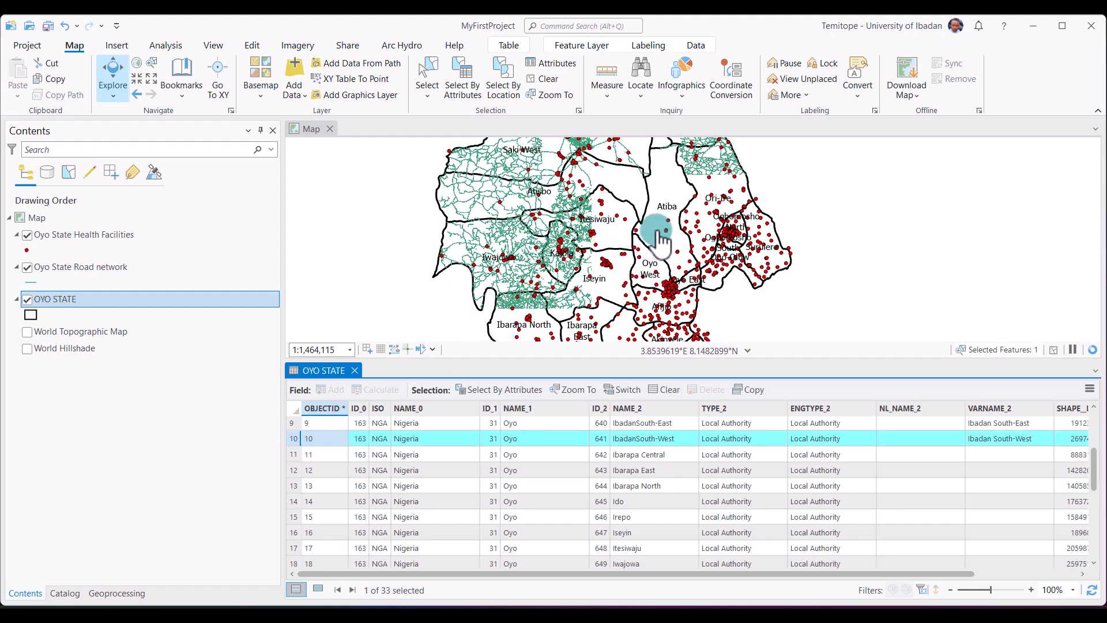
{"action": "left_click_drag", "start_coordinate": [640, 215], "coordinate": [623, 184]}
{"action": "scroll", "coordinate": [659, 300], "scroll_direction": "up", "scroll_amount": 4}
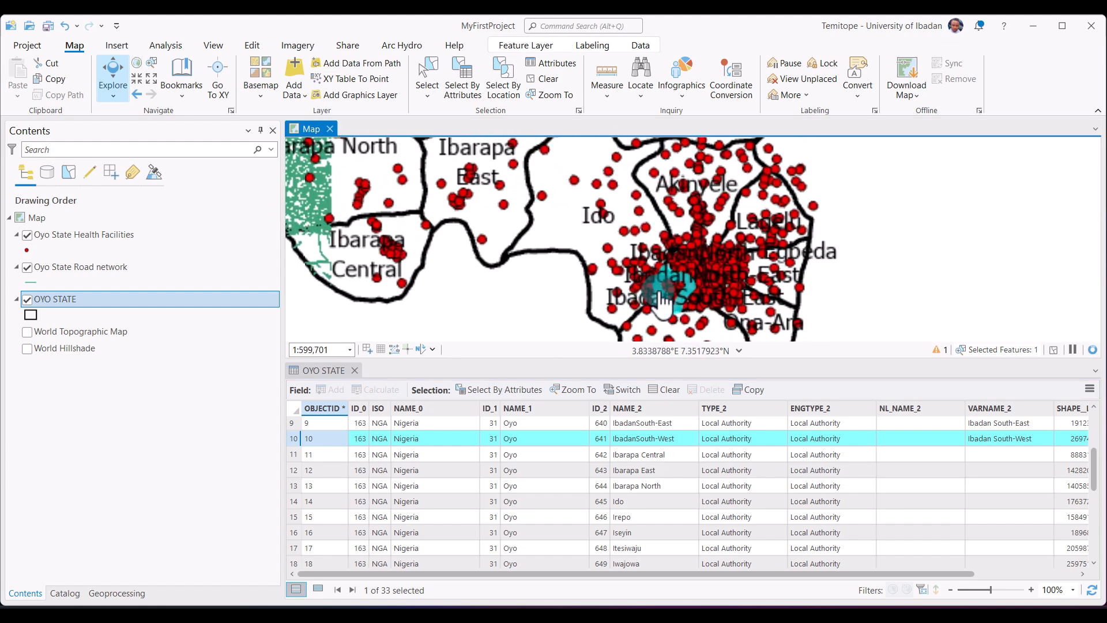
{"action": "left_click_drag", "start_coordinate": [682, 294], "coordinate": [651, 268]}
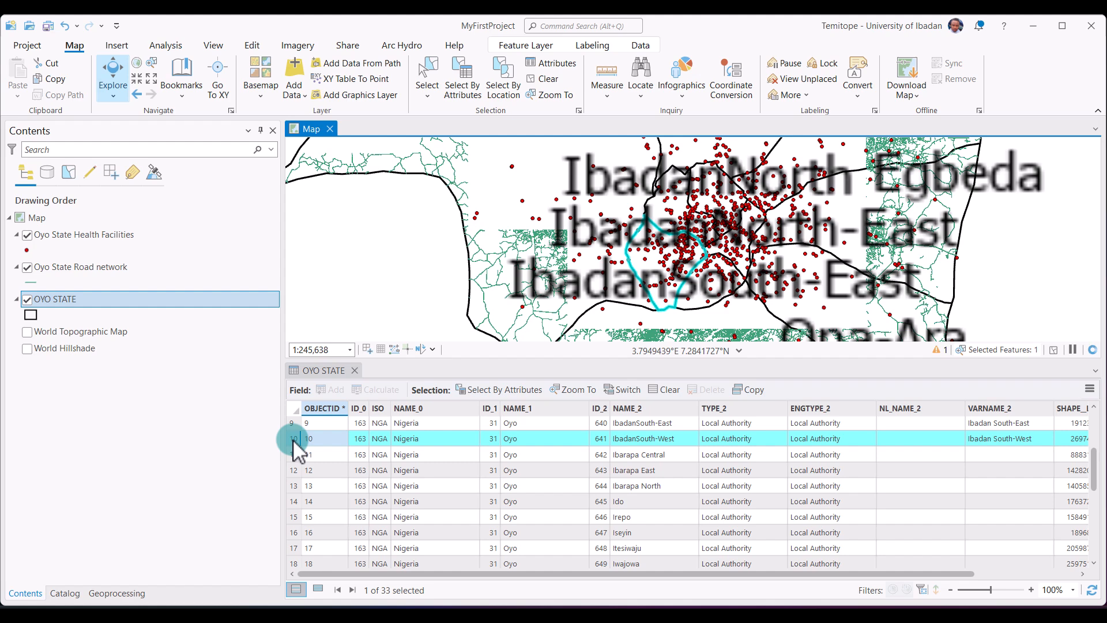
- Clear the record selection, close the OYO STATE attribute table, and view the whole state on the map
{"action": "left_click", "coordinate": [293, 440]}
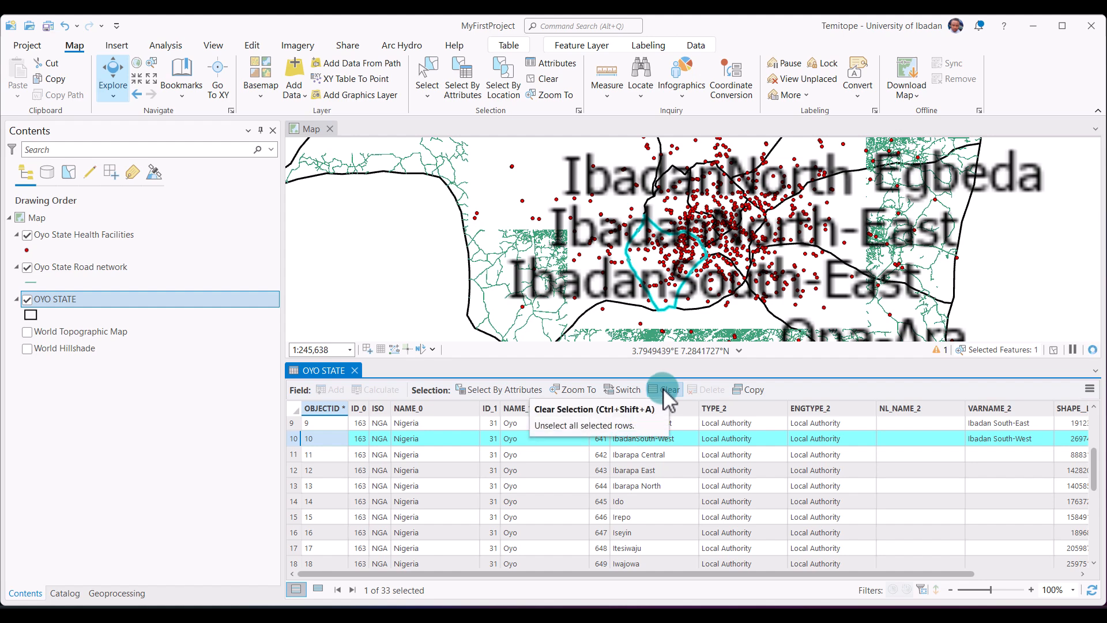
{"action": "left_click", "coordinate": [663, 389]}
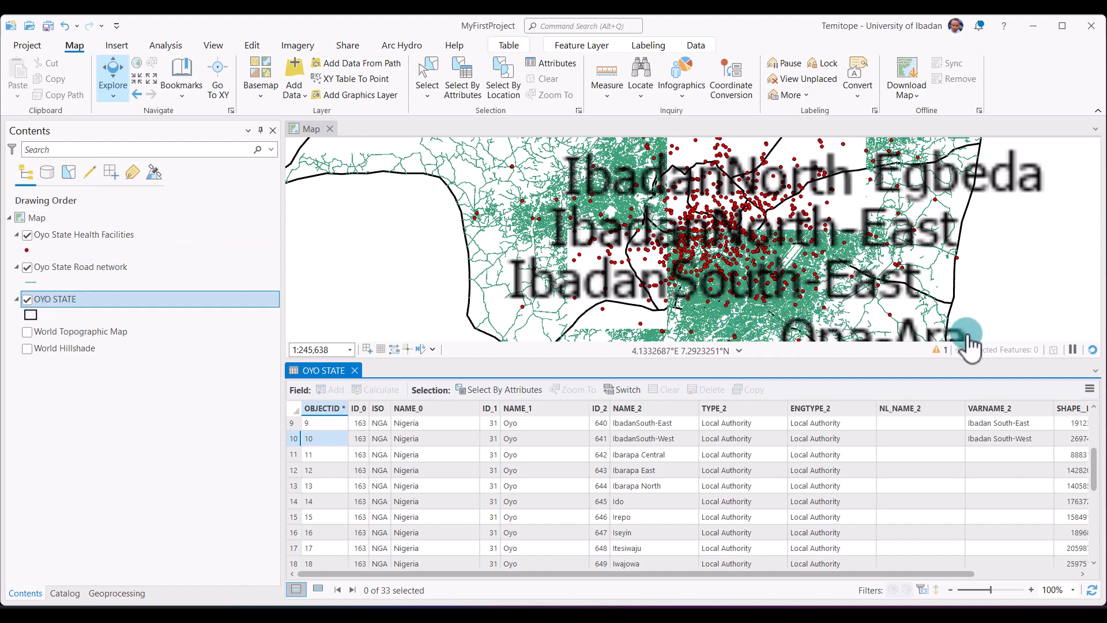
{"action": "left_click", "coordinate": [354, 370]}
{"action": "scroll", "coordinate": [508, 326], "scroll_direction": "down", "scroll_amount": 5}
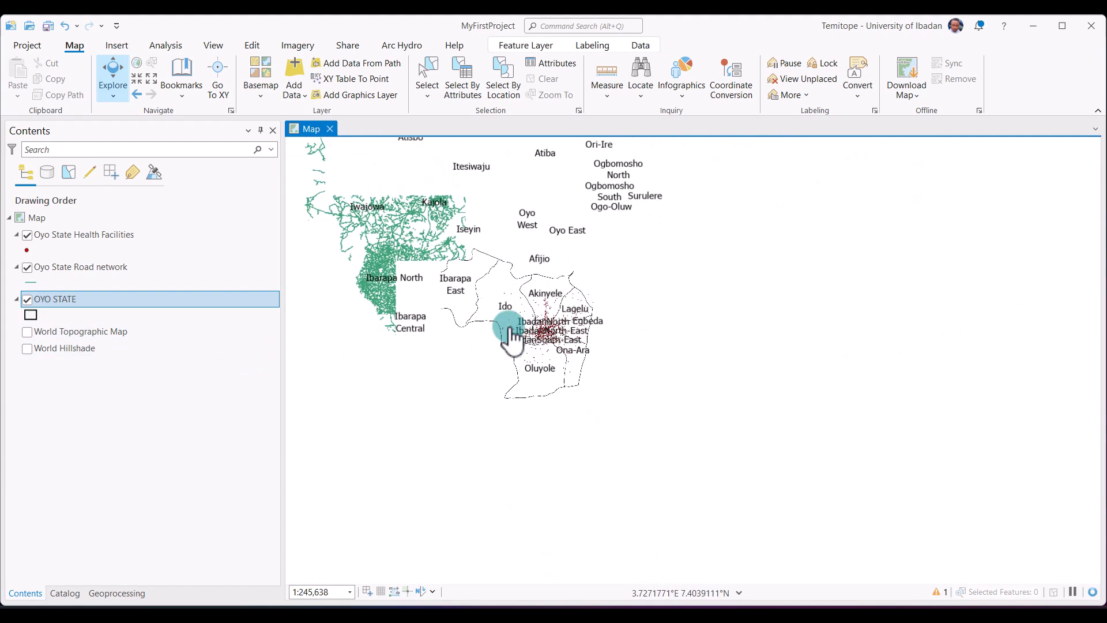
{"action": "left_click_drag", "start_coordinate": [481, 251], "coordinate": [573, 420]}
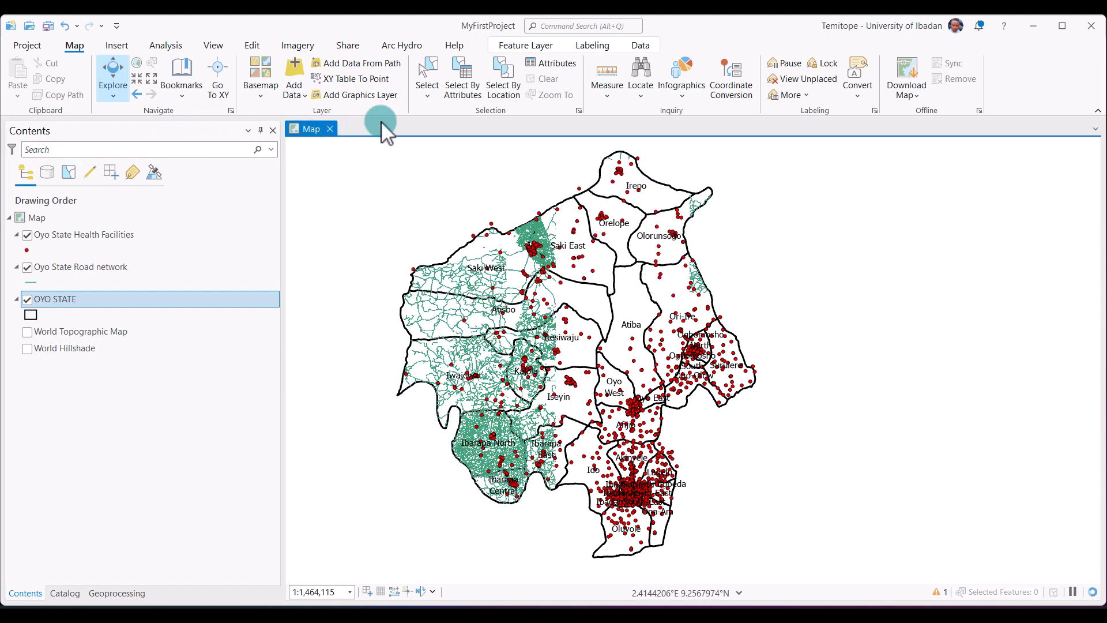
- Start Select By Attributes on the OYO STATE layer with the selection type New selection
{"action": "left_click", "coordinate": [476, 97]}
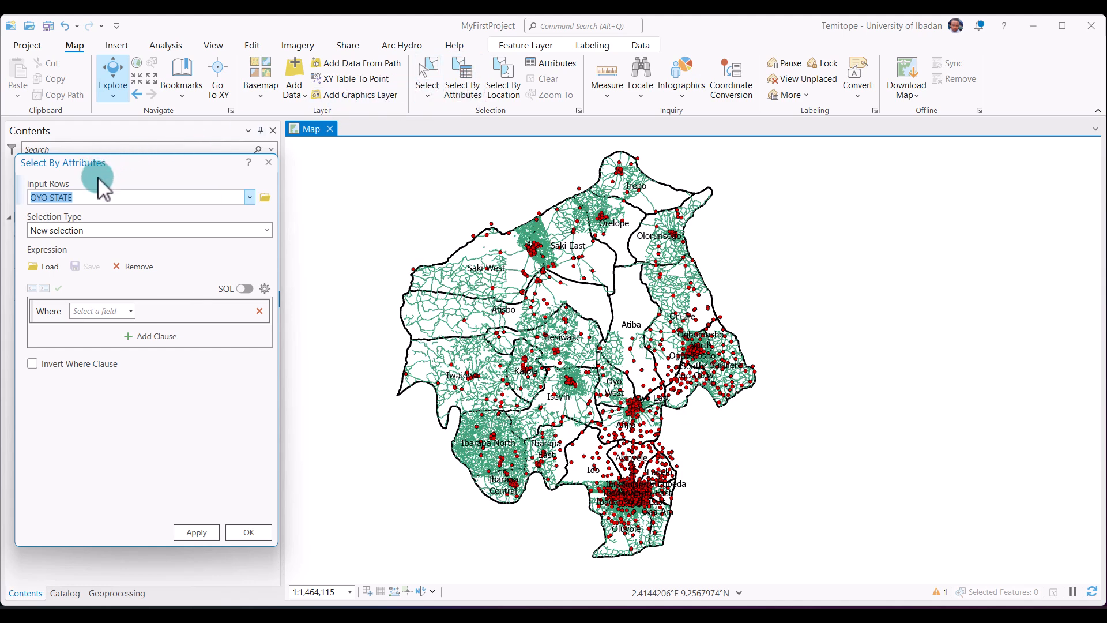
{"action": "left_click", "coordinate": [247, 198]}
{"action": "left_click", "coordinate": [99, 243]}
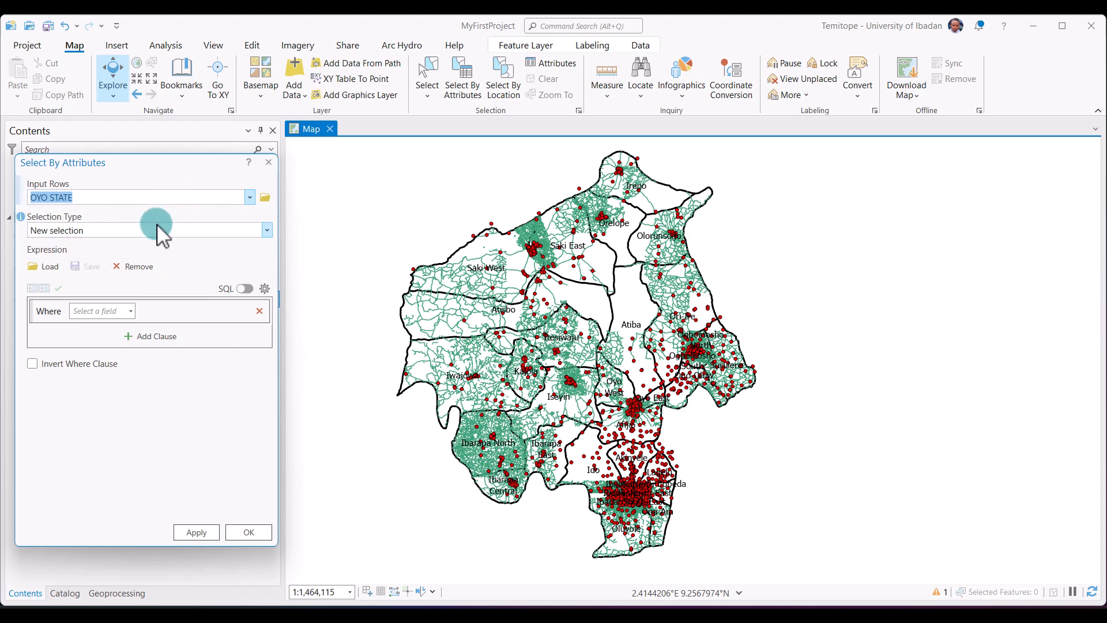
{"action": "left_click", "coordinate": [269, 231]}
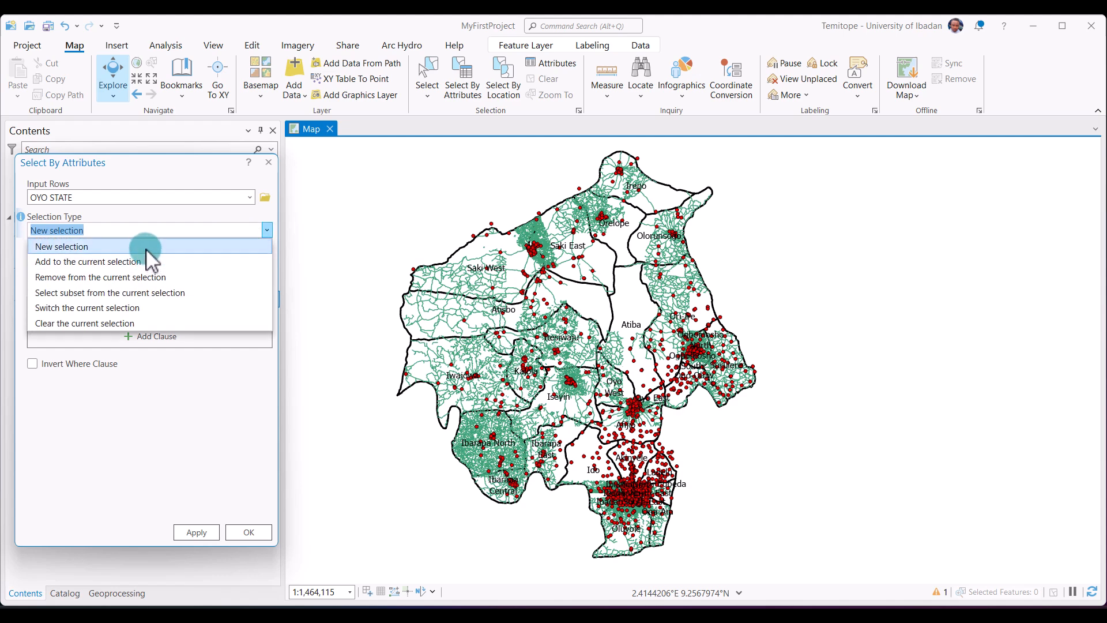
{"action": "left_click", "coordinate": [144, 247]}
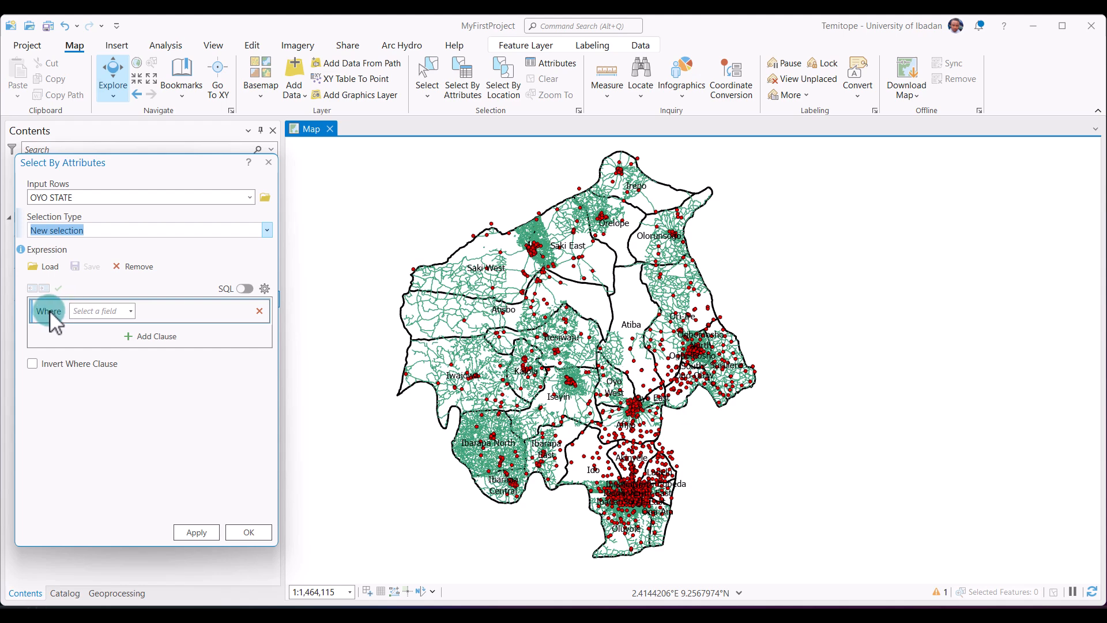
- Select the OYO STATE feature where NAME_2 is equal to Atiba, and close the selection dialog
{"action": "left_click", "coordinate": [120, 311]}
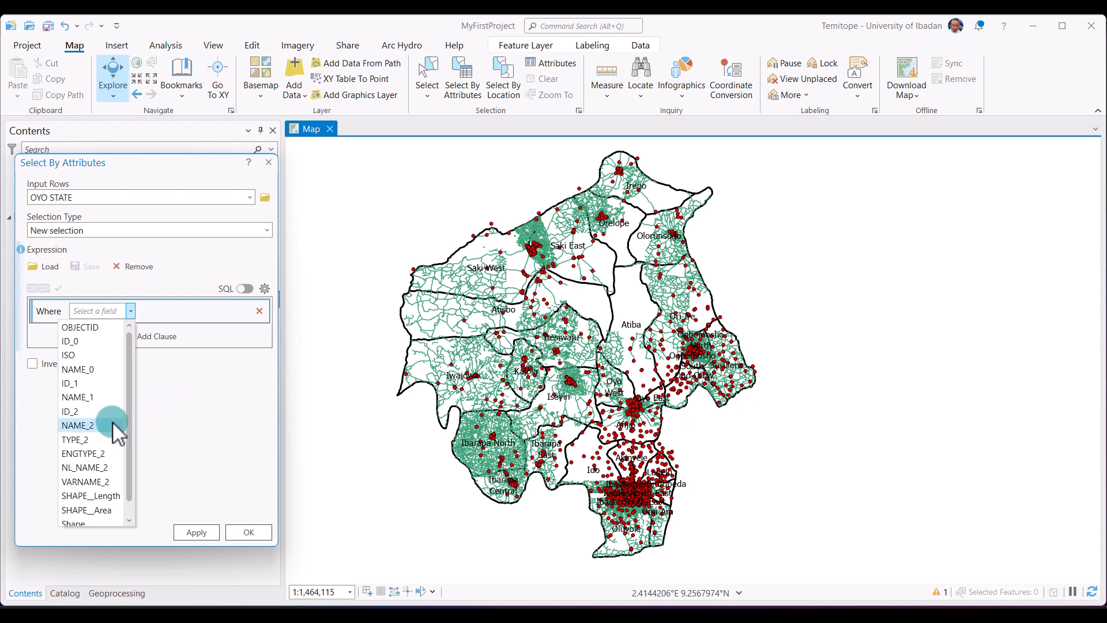
{"action": "left_click", "coordinate": [77, 424]}
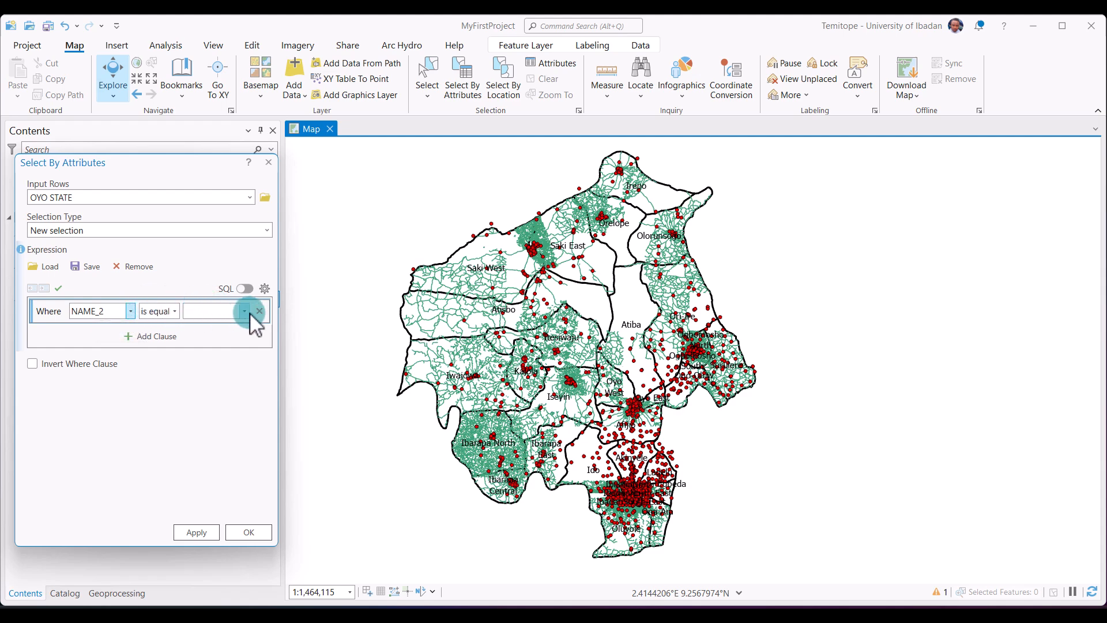
{"action": "left_click", "coordinate": [173, 310]}
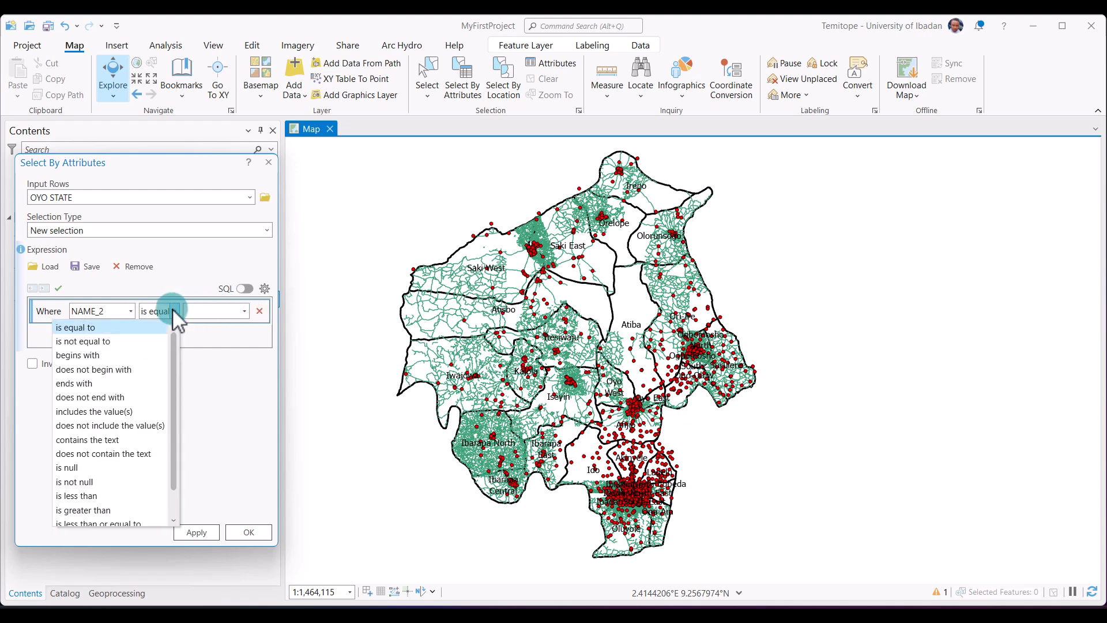
{"action": "left_click", "coordinate": [144, 326]}
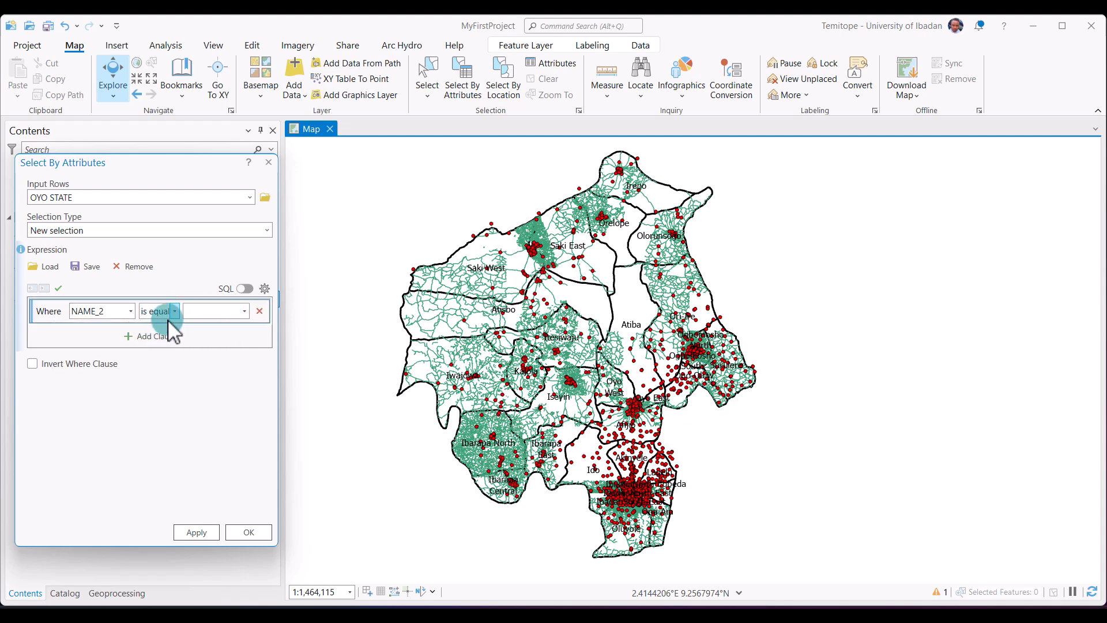
{"action": "left_click", "coordinate": [241, 312]}
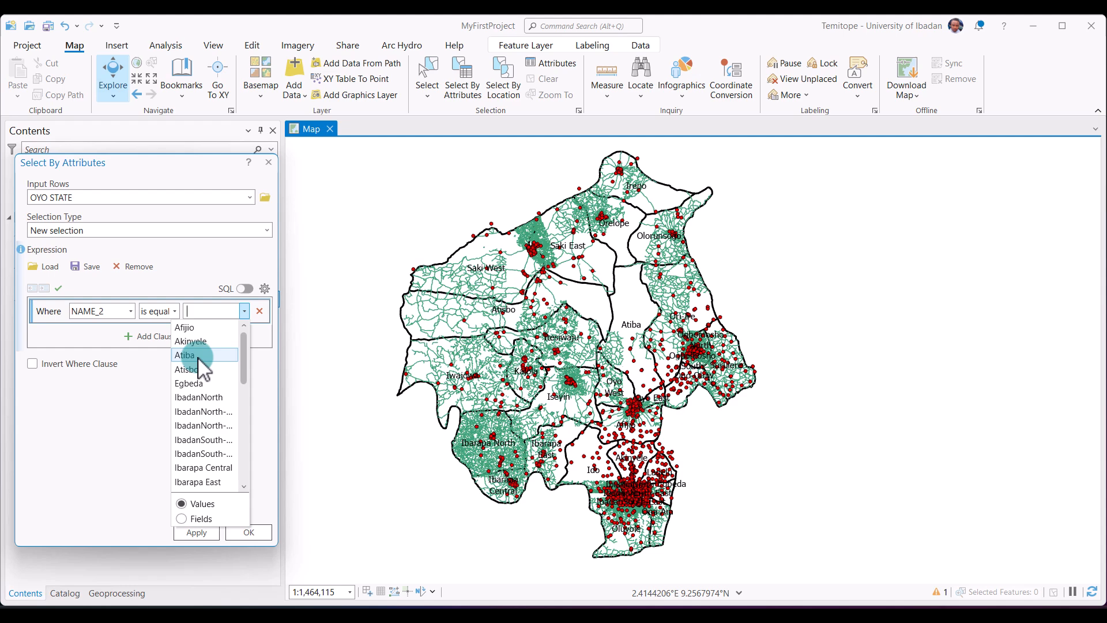
{"action": "left_click", "coordinate": [196, 355]}
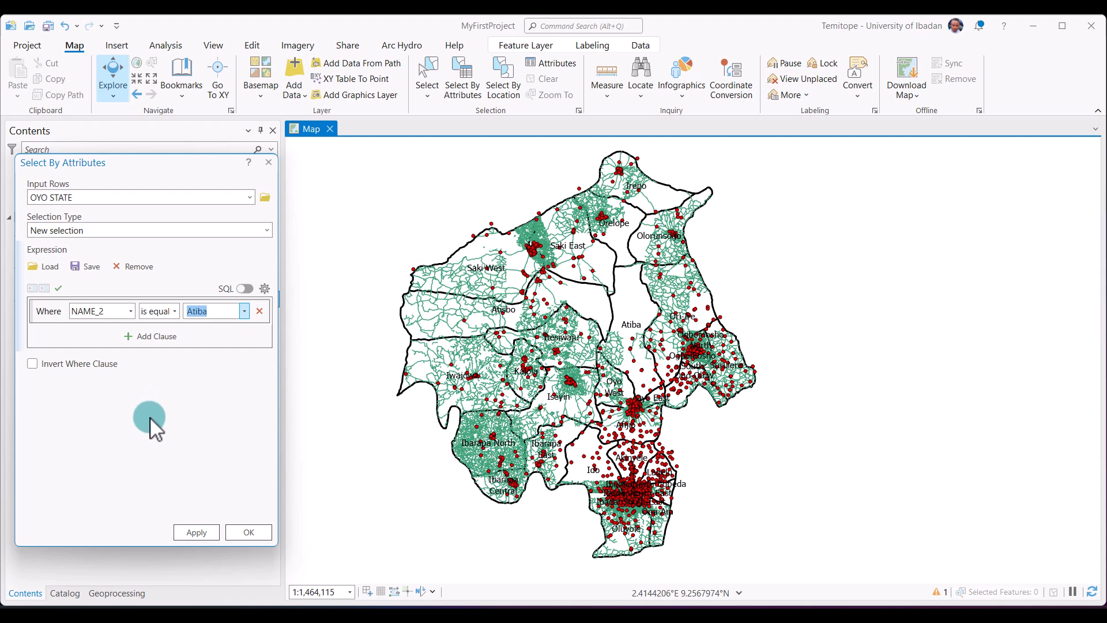
{"action": "left_click", "coordinate": [196, 532]}
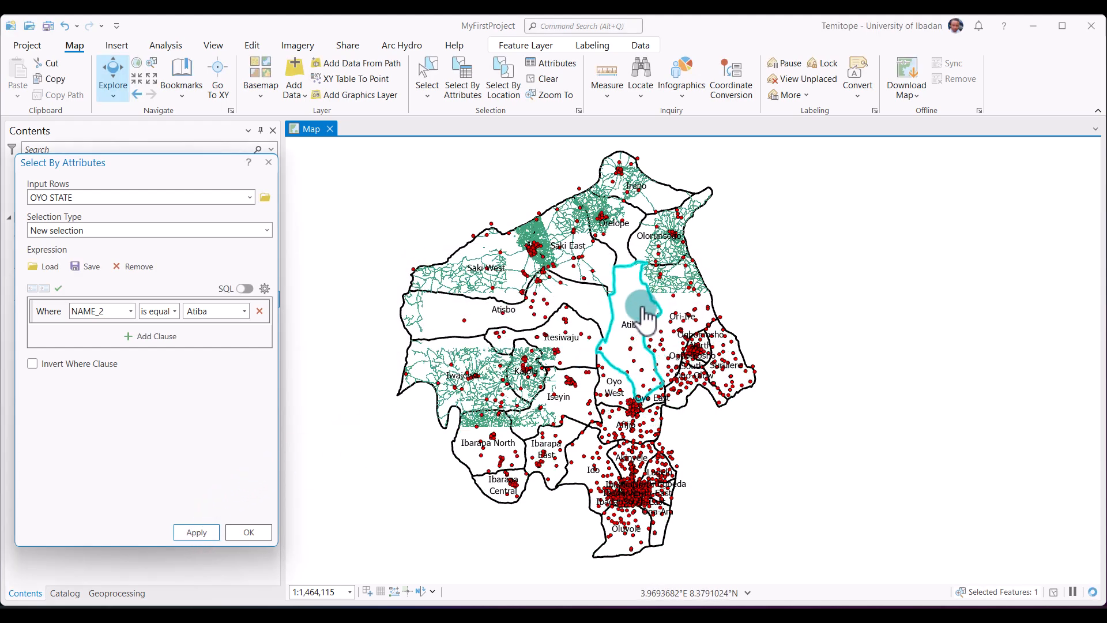
{"action": "left_click", "coordinate": [248, 529]}
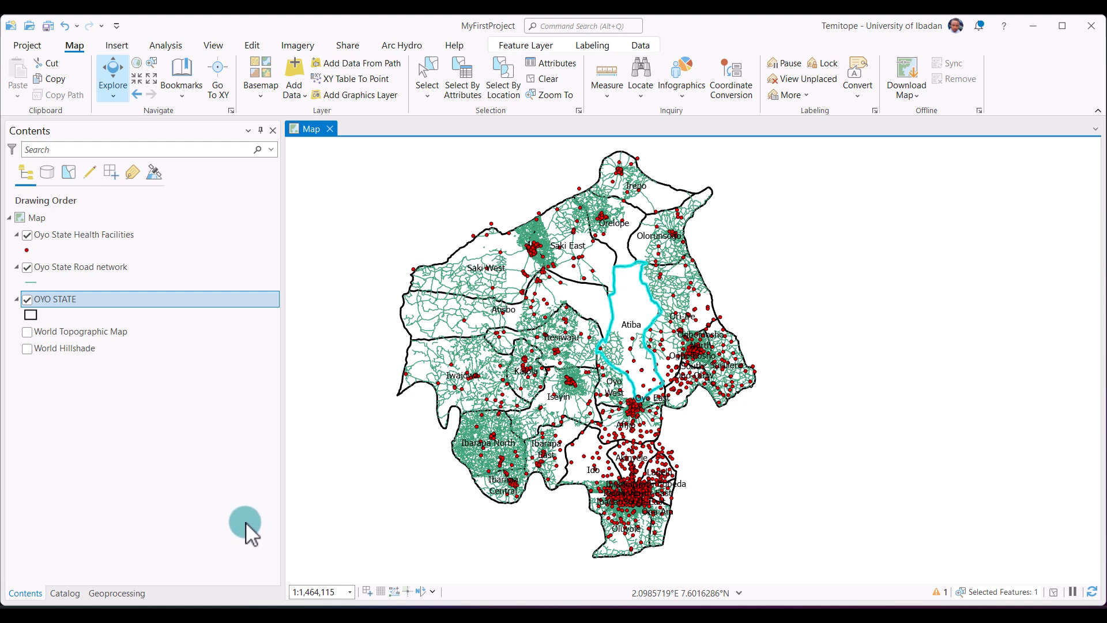
- Zoom the map to the selected Atiba area of the OYO STATE layer
{"action": "right_click", "coordinate": [71, 300]}
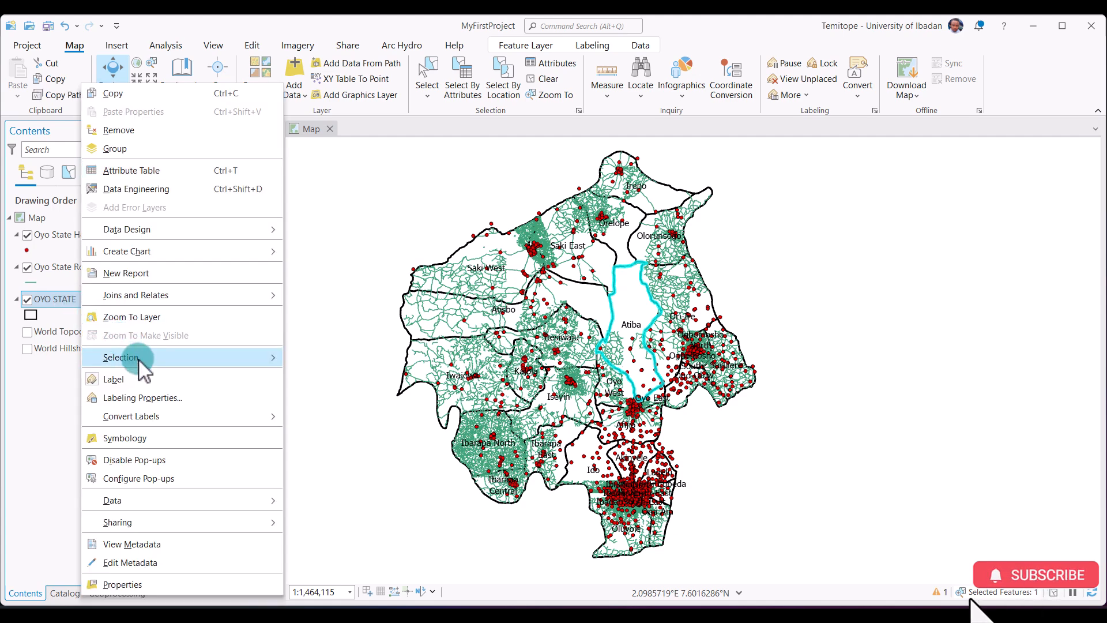
{"action": "mouse_move", "coordinate": [138, 359]}
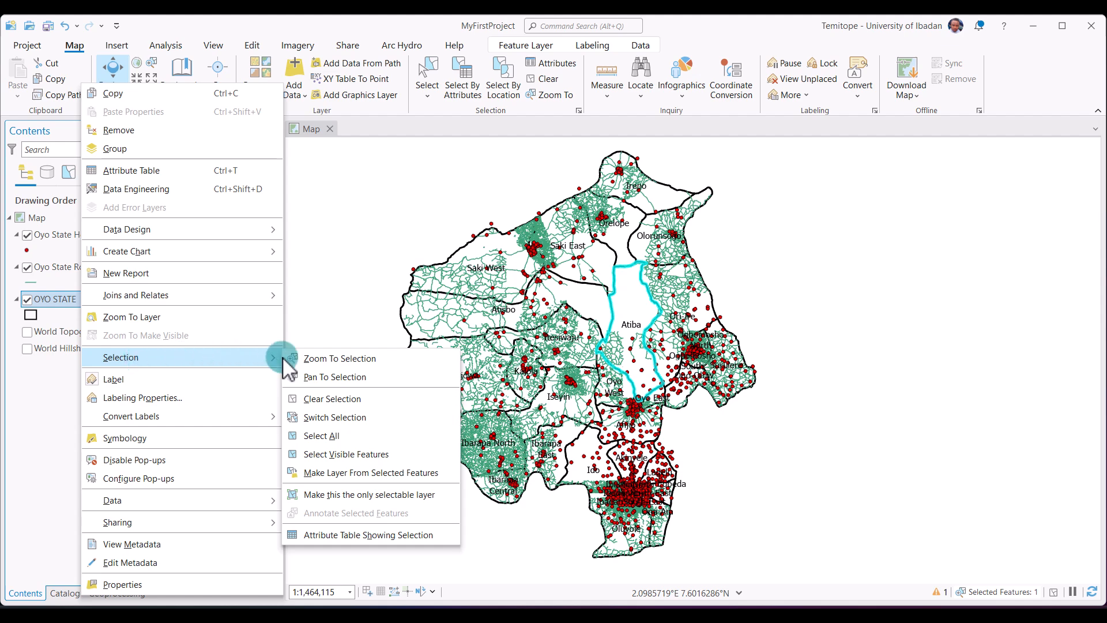
{"action": "left_click", "coordinate": [320, 360]}
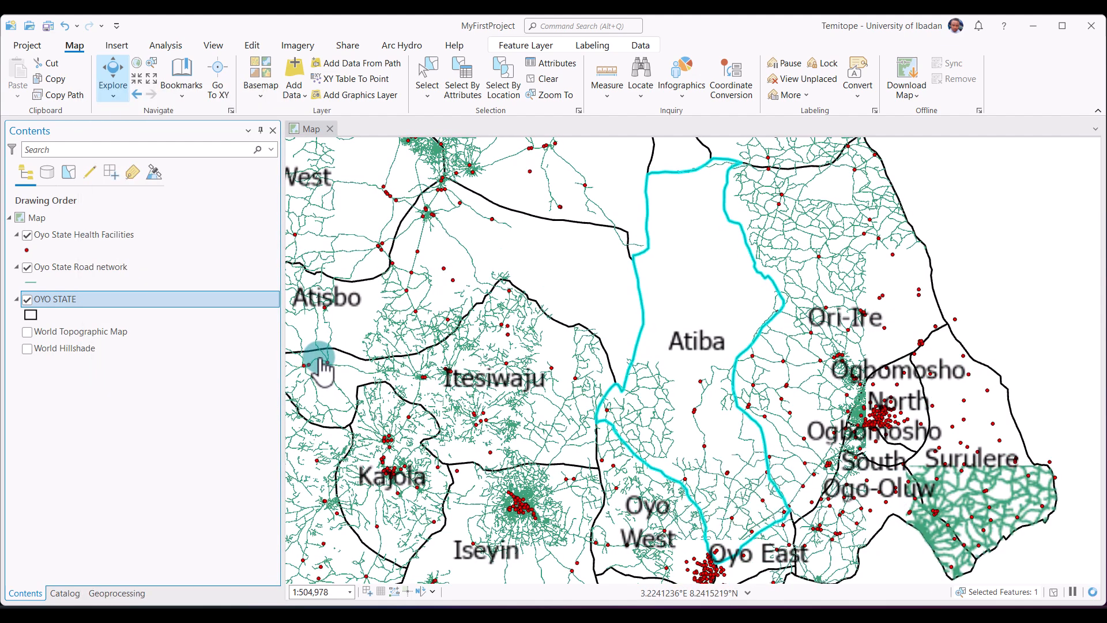
- Make a new layer from the selected Atiba feature of the OYO STATE layer
{"action": "left_click", "coordinate": [103, 300]}
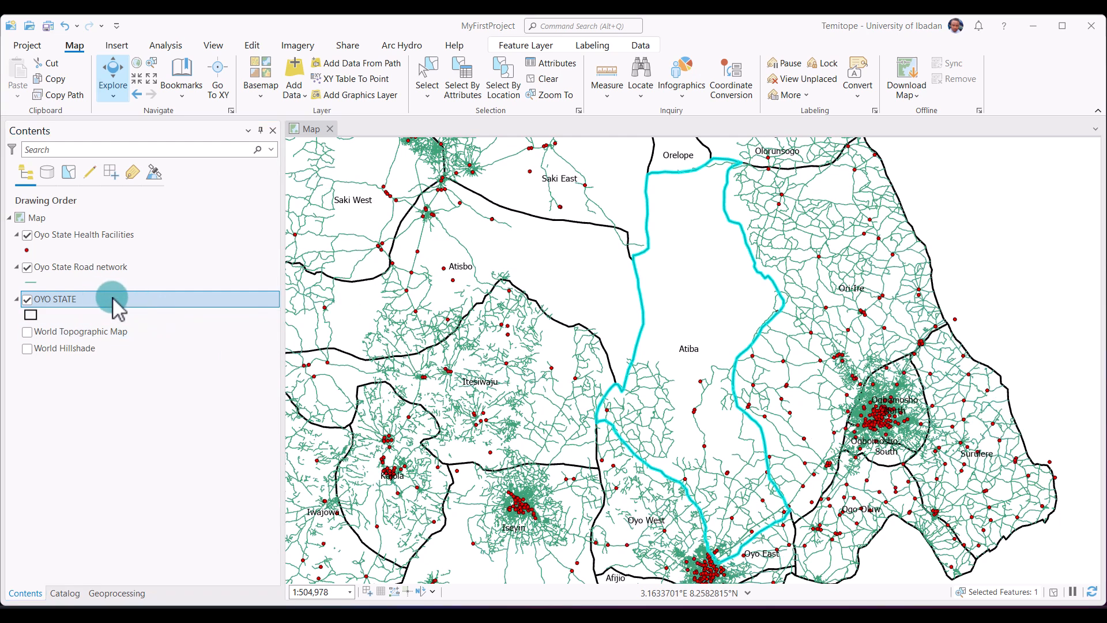
{"action": "right_click", "coordinate": [113, 299]}
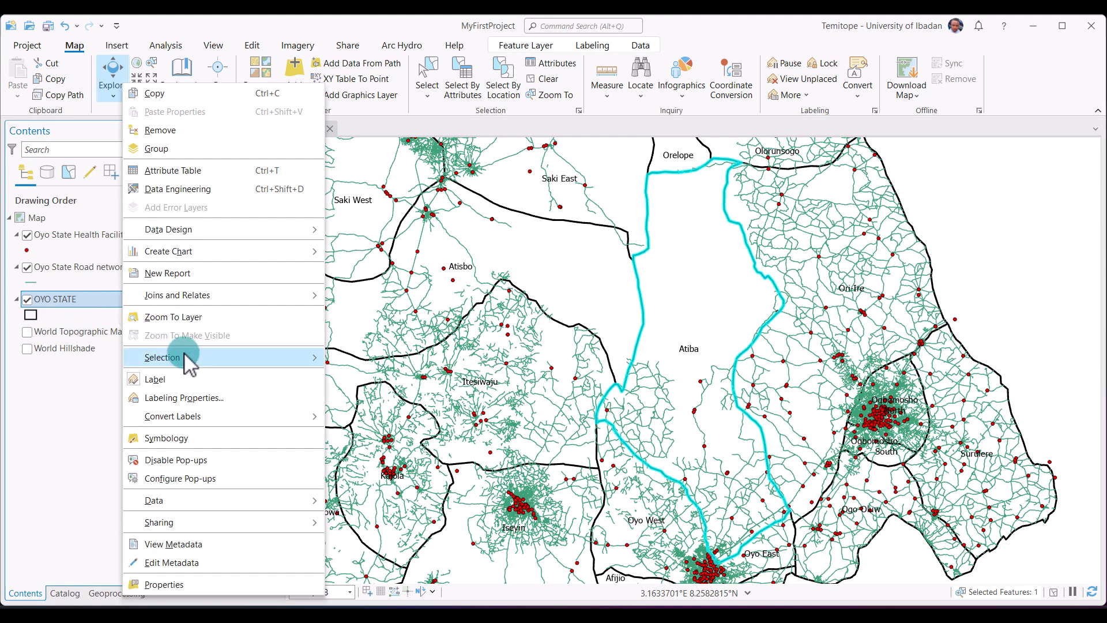
{"action": "mouse_move", "coordinate": [188, 360]}
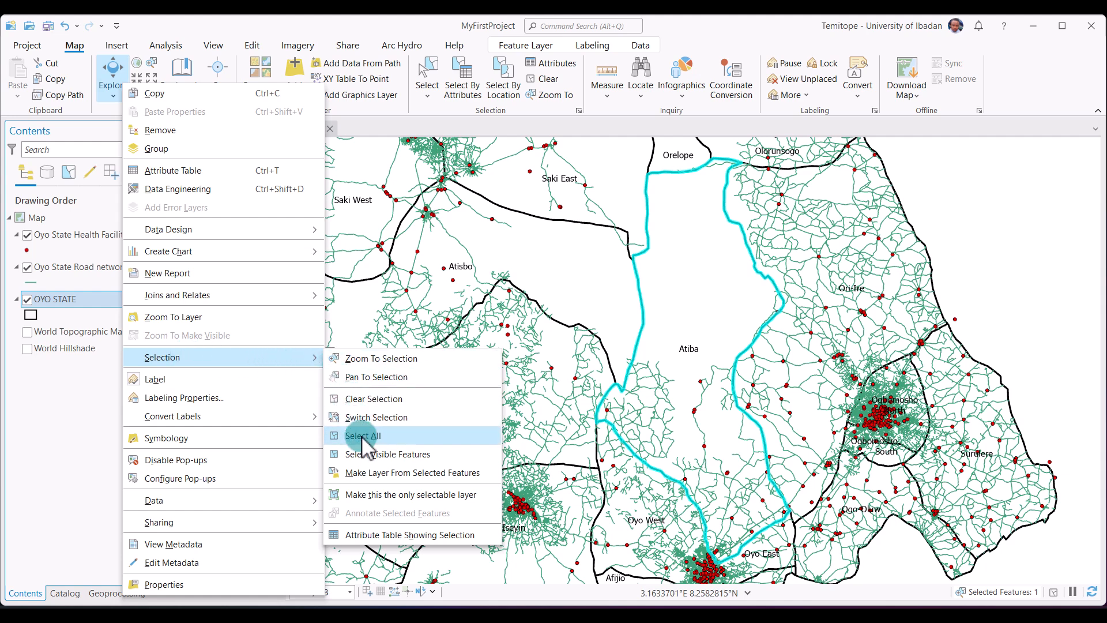
{"action": "left_click", "coordinate": [377, 474]}
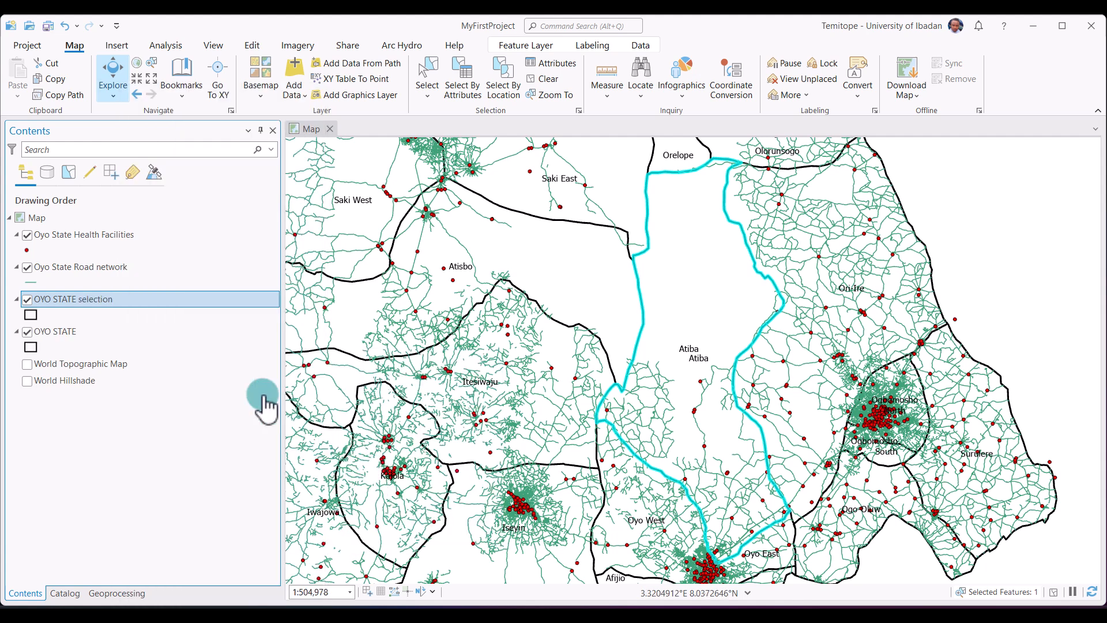
- Hide the original OYO STATE layer so the map shows only the Atiba boundary from the selection layer
{"action": "left_click", "coordinate": [62, 304]}
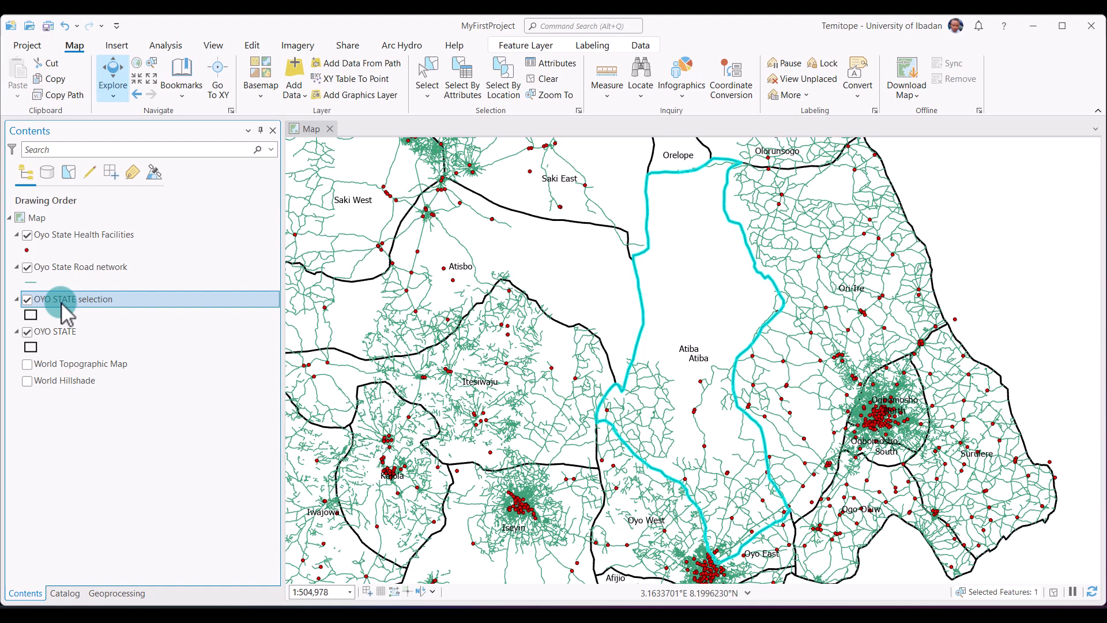
{"action": "left_click", "coordinate": [27, 332]}
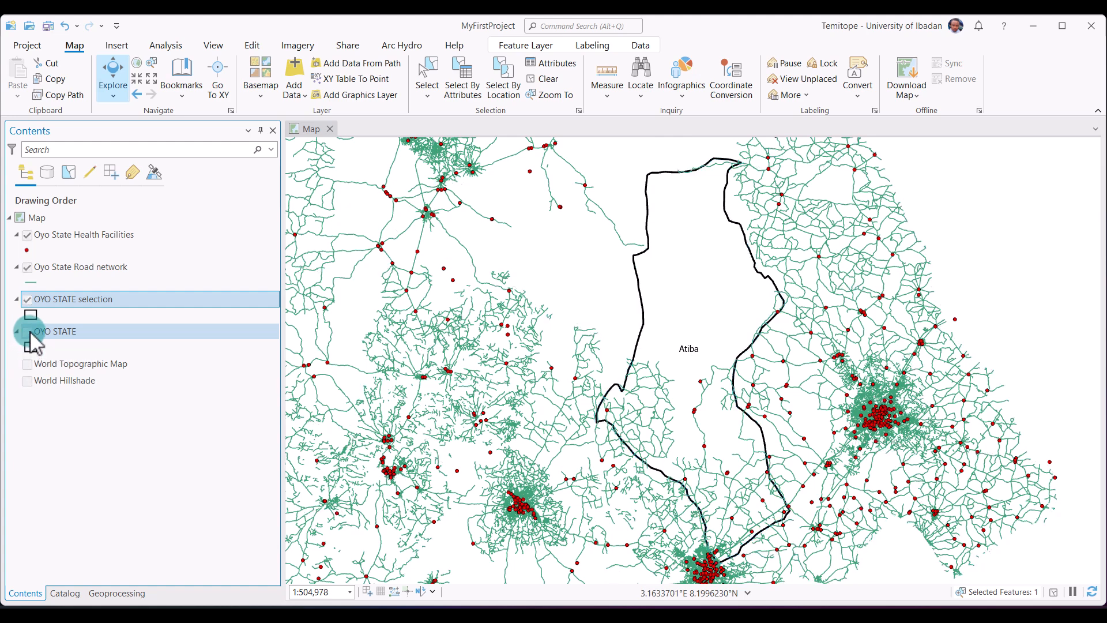
{"action": "left_click_drag", "start_coordinate": [669, 300], "coordinate": [574, 303]}
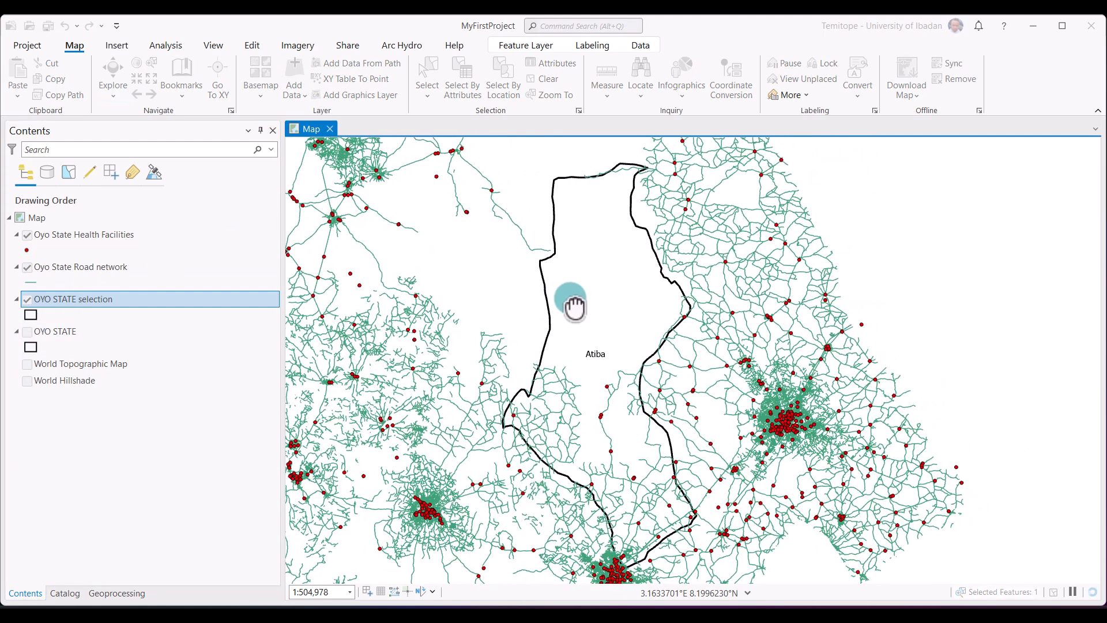
- Examine the road network around the Atiba boundary with the health facilities hidden, and show the health facilities again
{"action": "left_click", "coordinate": [19, 267]}
{"action": "left_click", "coordinate": [27, 267]}
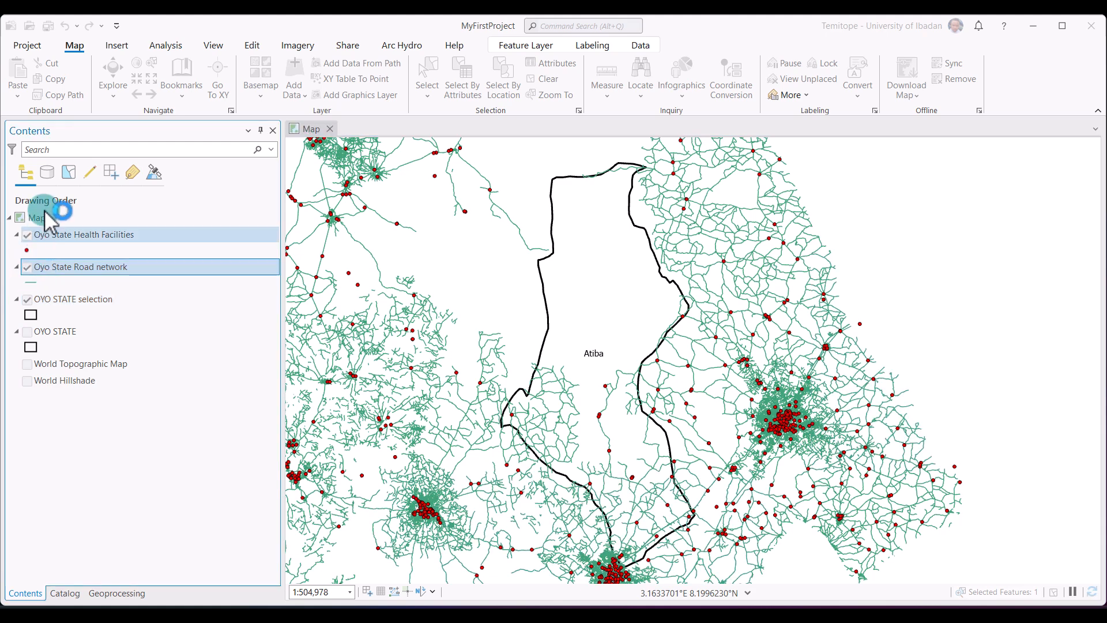
{"action": "left_click", "coordinate": [34, 234]}
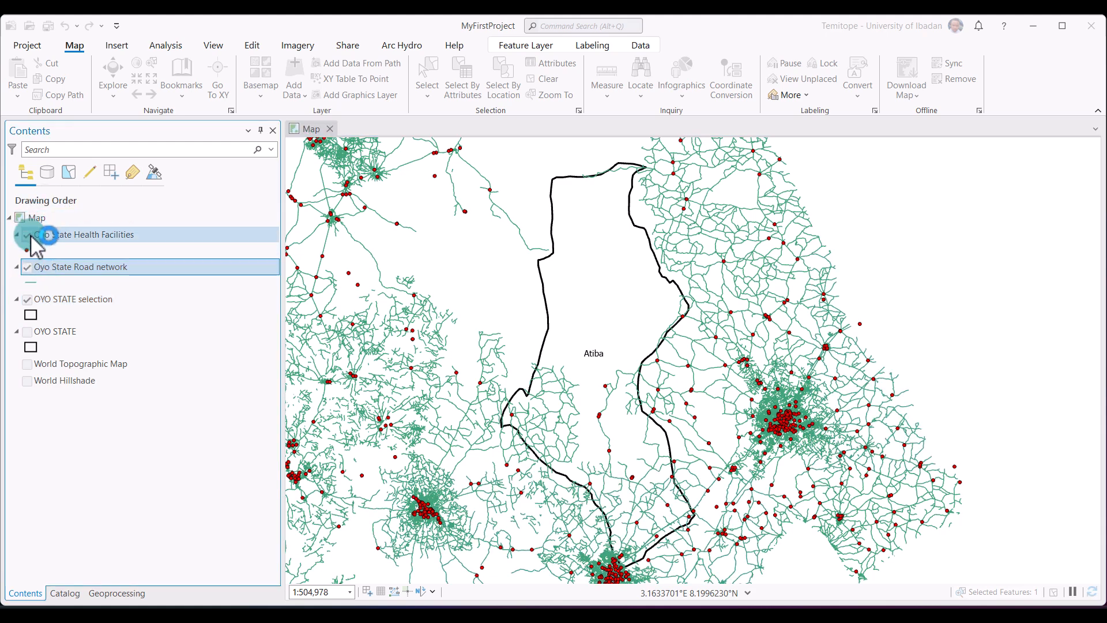
{"action": "left_click", "coordinate": [29, 270]}
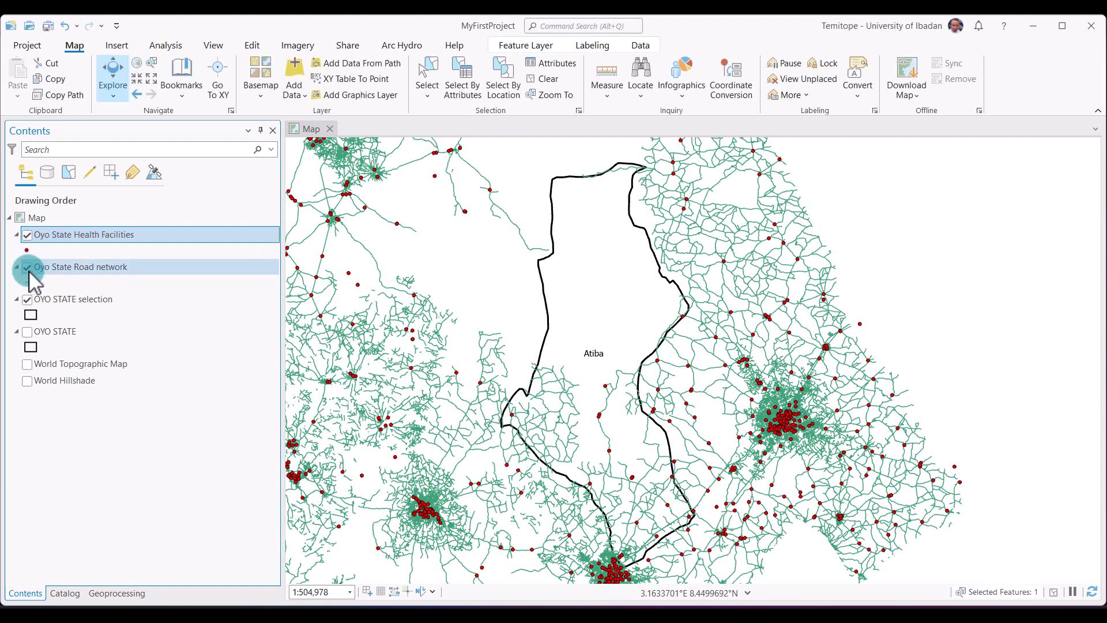
{"action": "left_click", "coordinate": [28, 268]}
{"action": "left_click", "coordinate": [27, 236]}
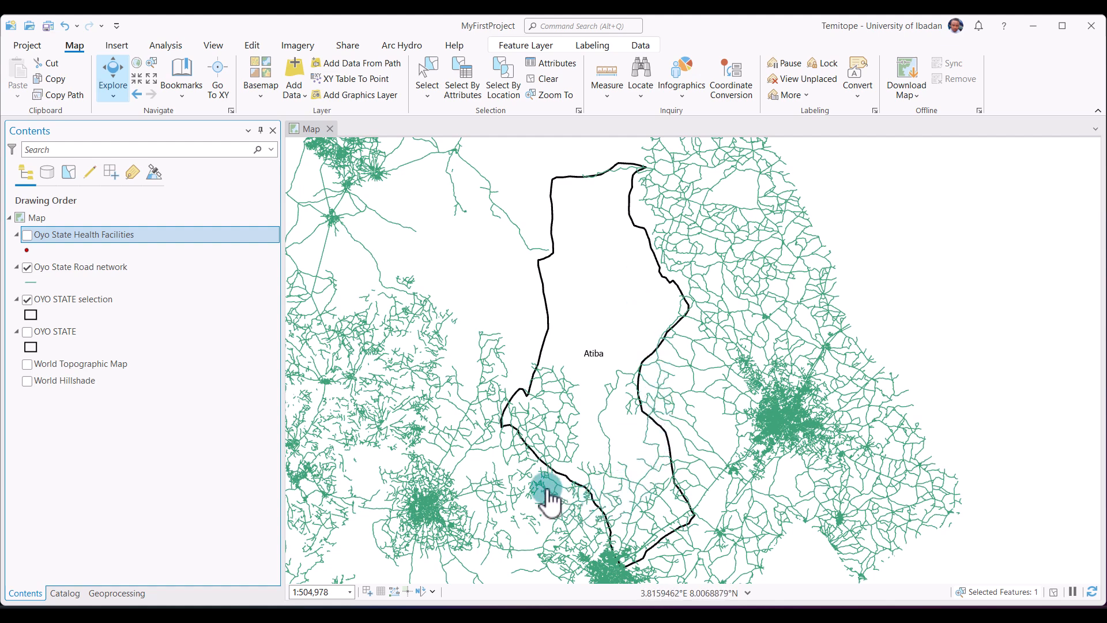
{"action": "left_click", "coordinate": [27, 235]}
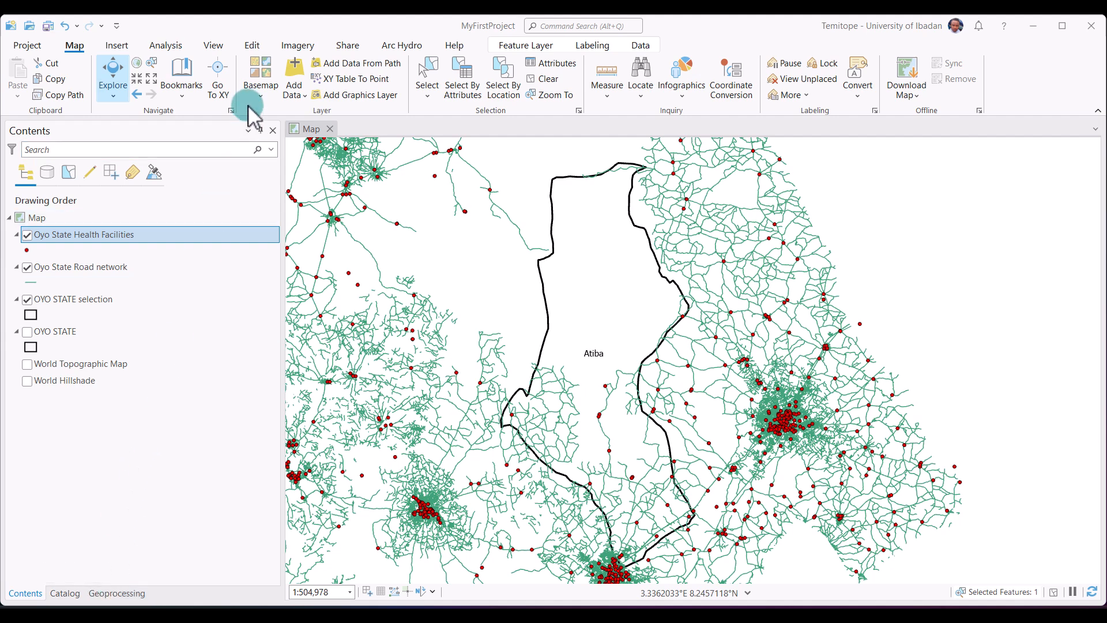
- Reset the application panes for geoprocessing and search the geoprocessing tools for "clip"
{"action": "left_click", "coordinate": [218, 50]}
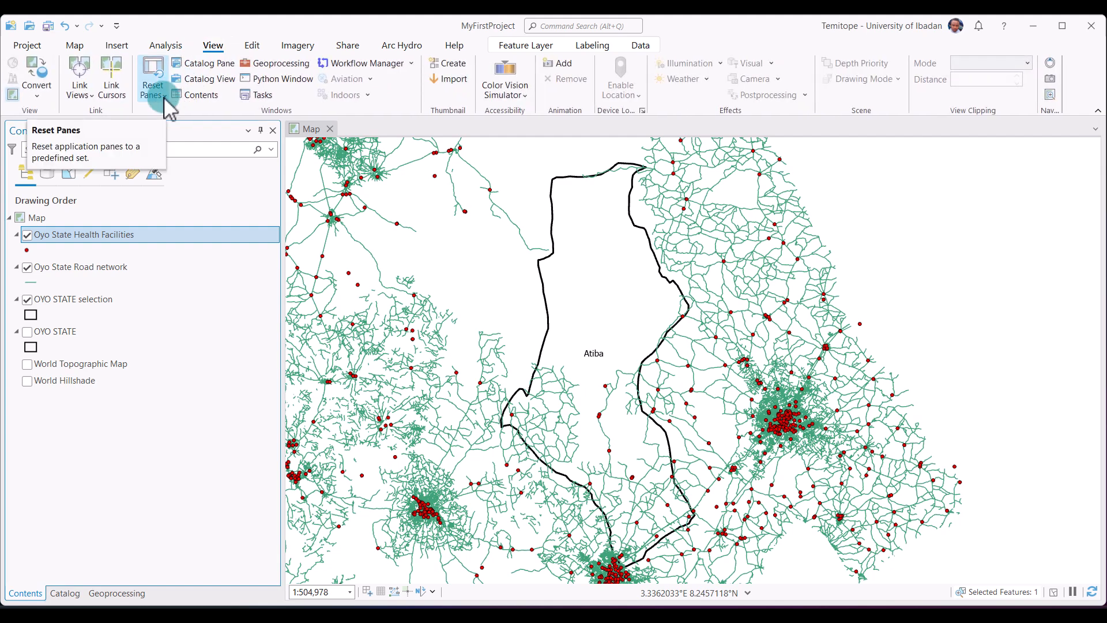
{"action": "left_click", "coordinate": [164, 95]}
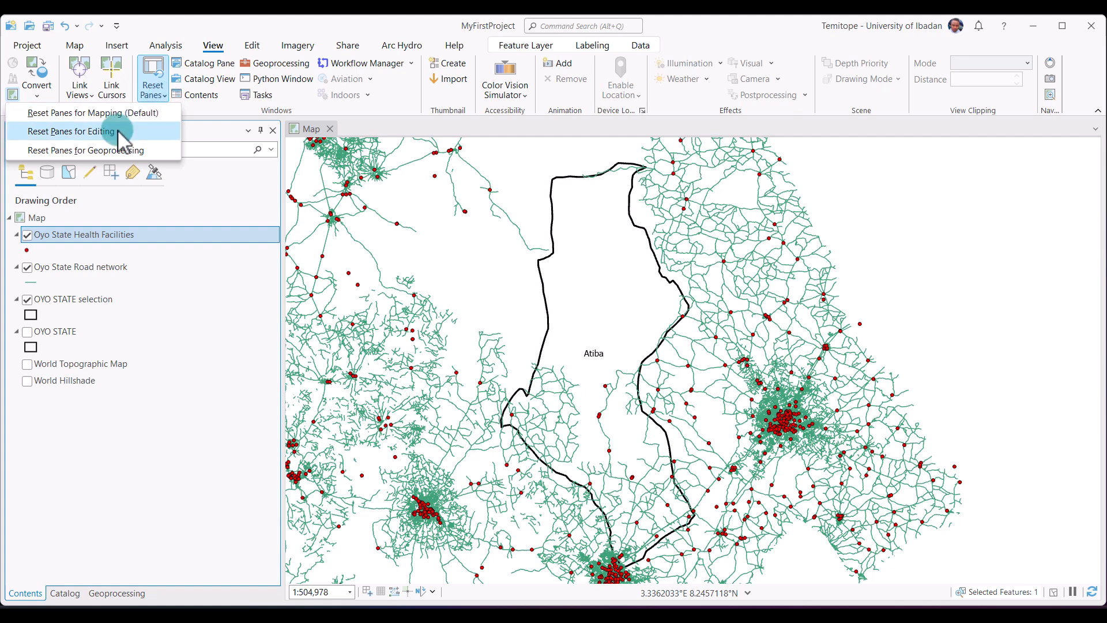
{"action": "left_click", "coordinate": [98, 151]}
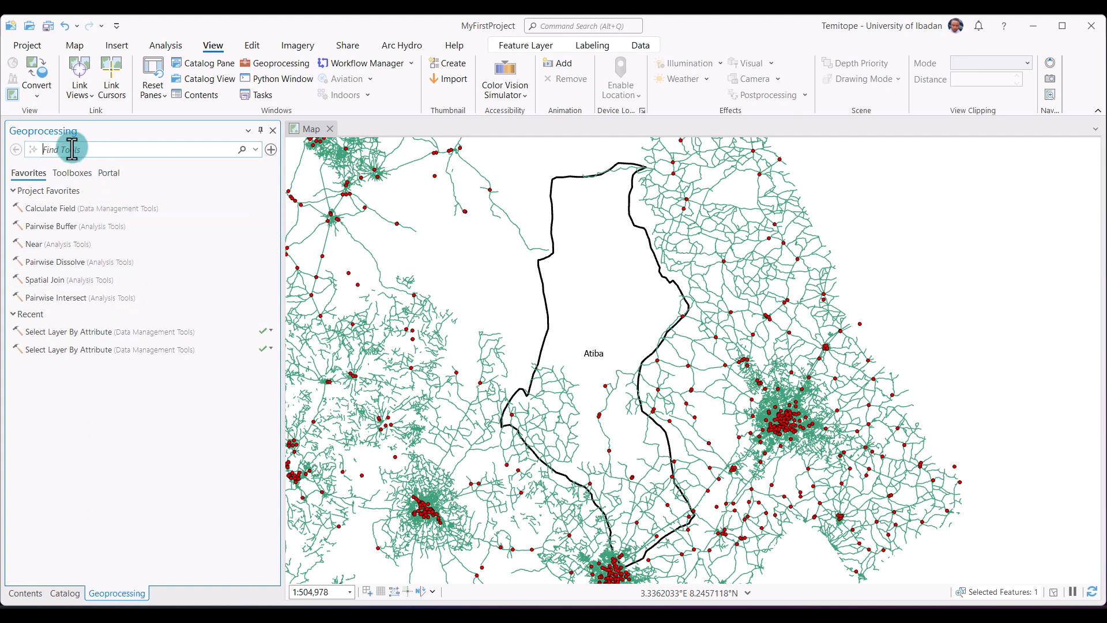
{"action": "type", "text": "clip"}
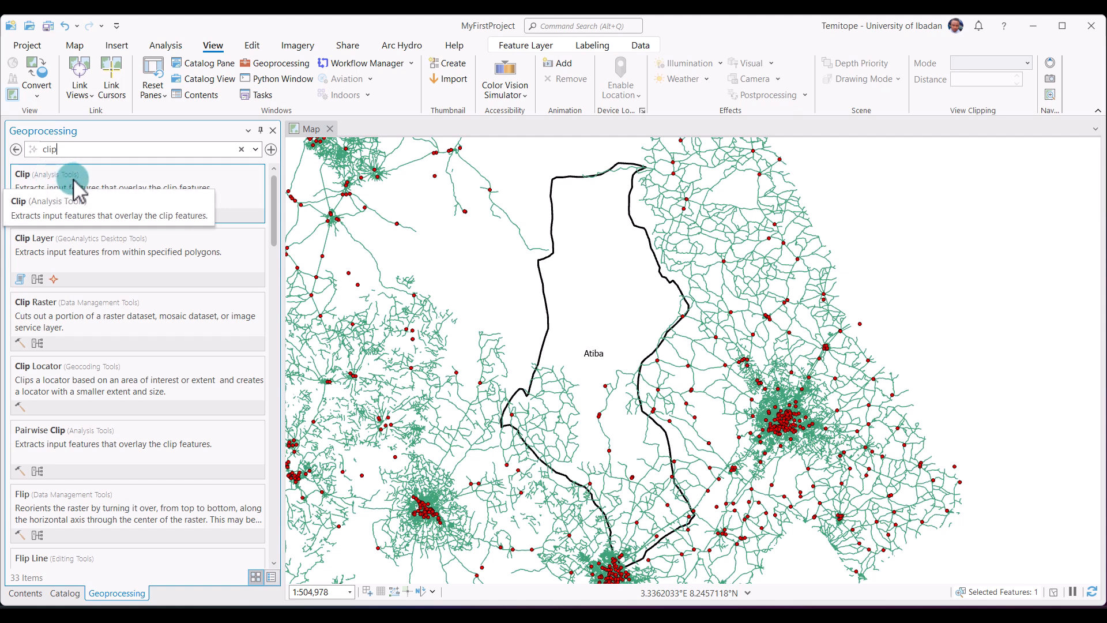
- Find Clip (Analysis Tools) with the command search, and open the tool at its input features parameter
{"action": "left_click", "coordinate": [584, 27]}
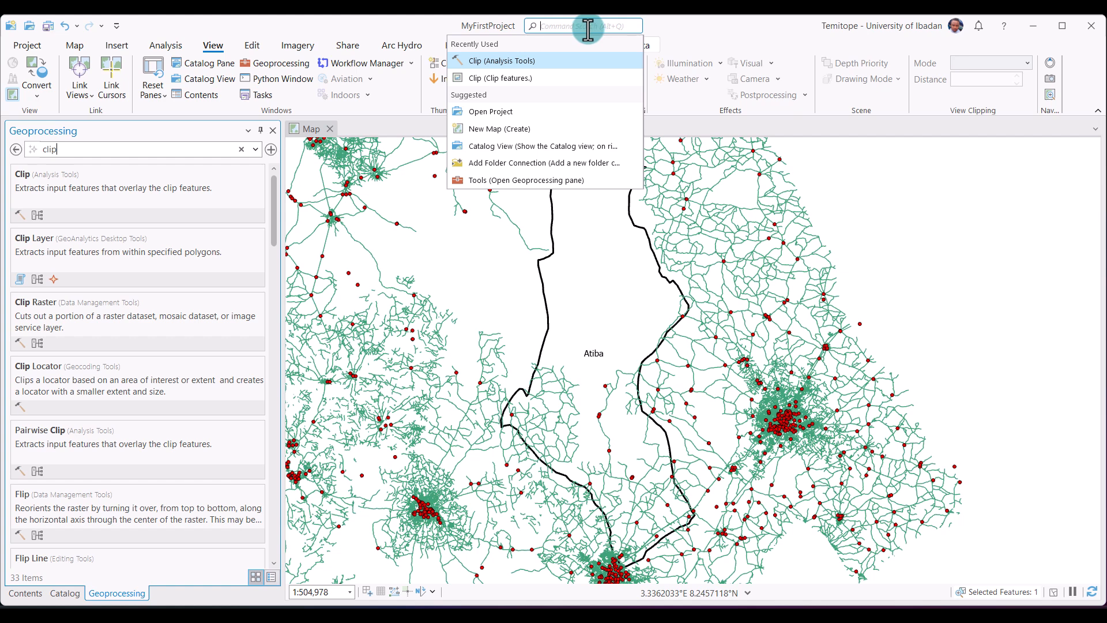
{"action": "type", "text": "clip"}
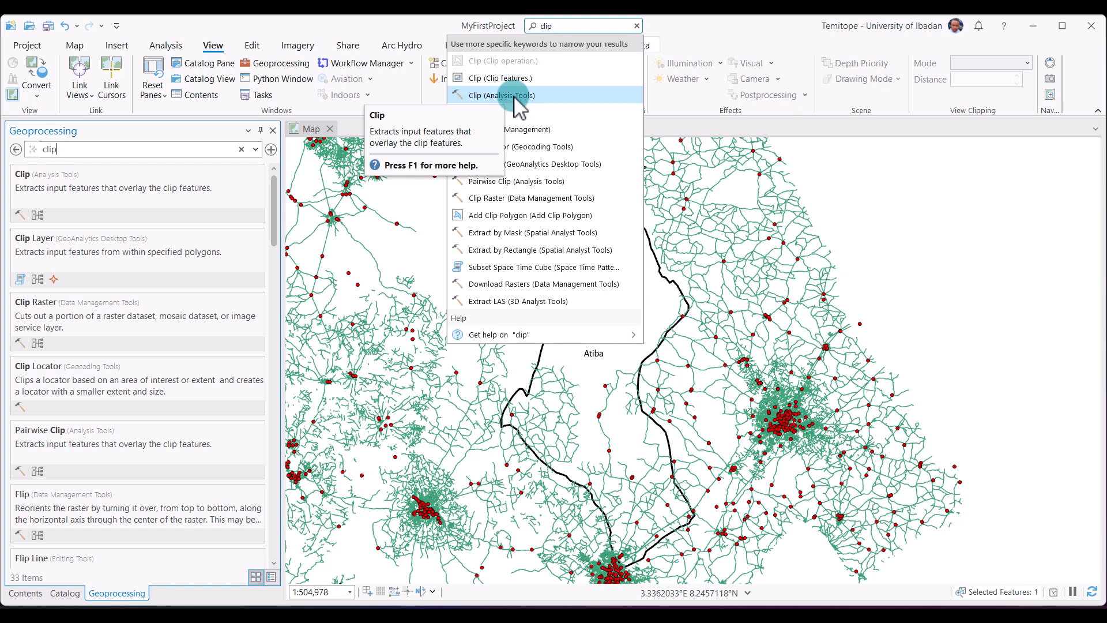
{"action": "left_click", "coordinate": [517, 97]}
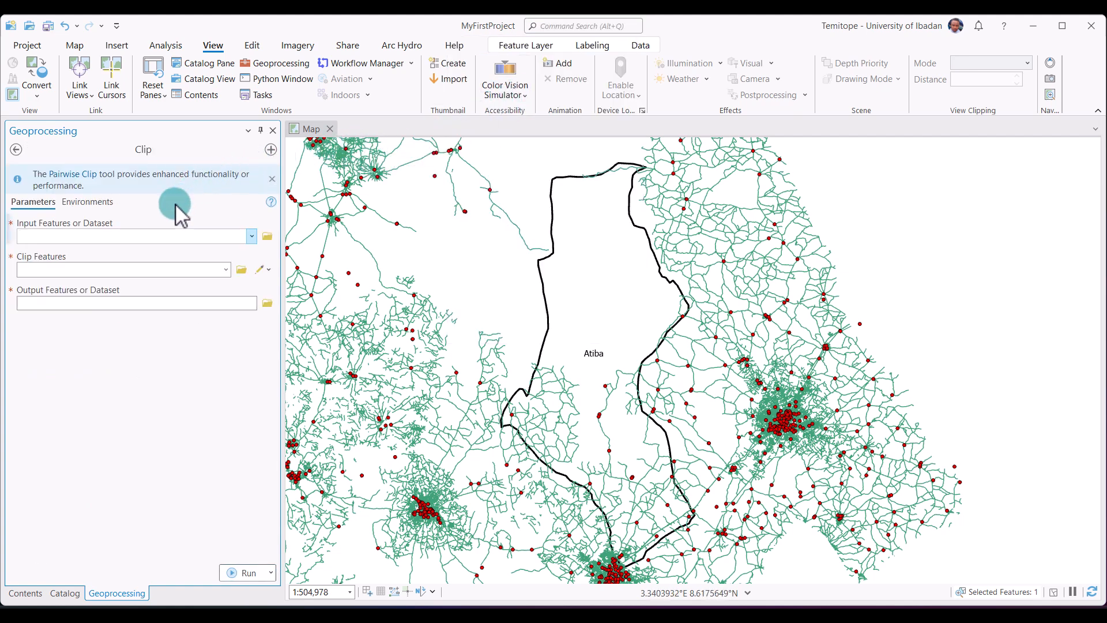
{"action": "left_click", "coordinate": [61, 232]}
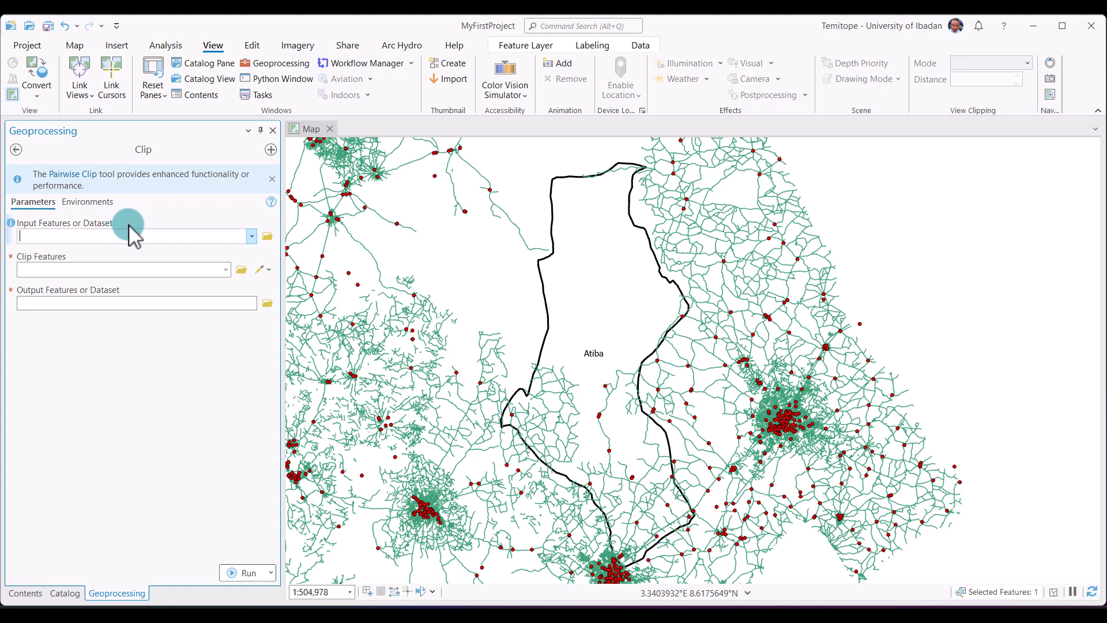
- Clip the Oyo State Health Facilities layer to the OYO STATE selection, keeping the default output name, and check the run's details
{"action": "left_click", "coordinate": [252, 236]}
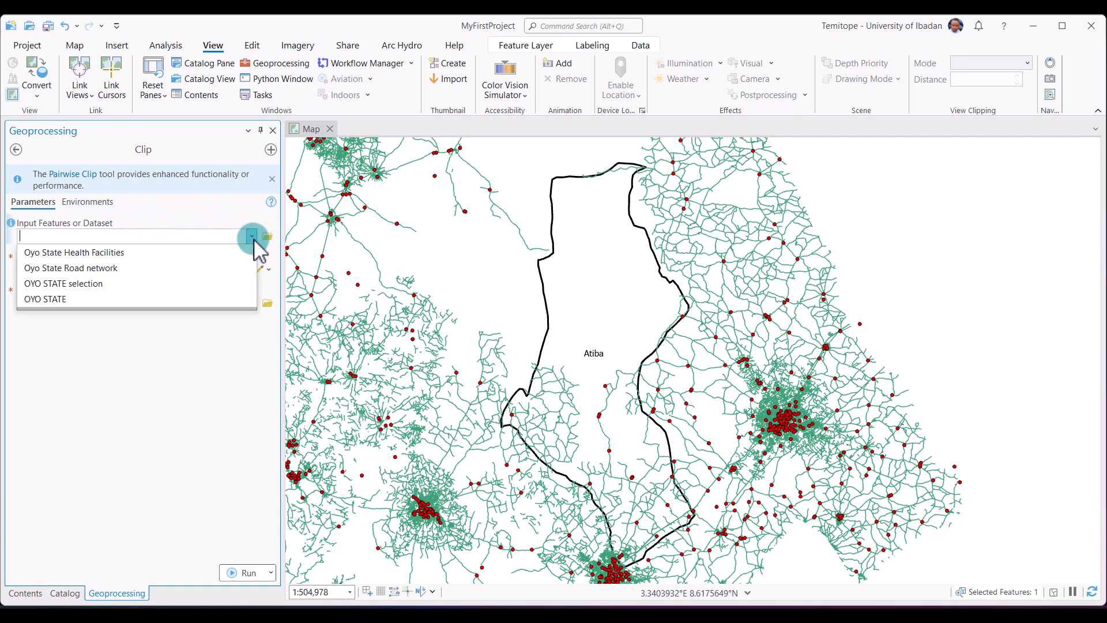
{"action": "left_click", "coordinate": [90, 254]}
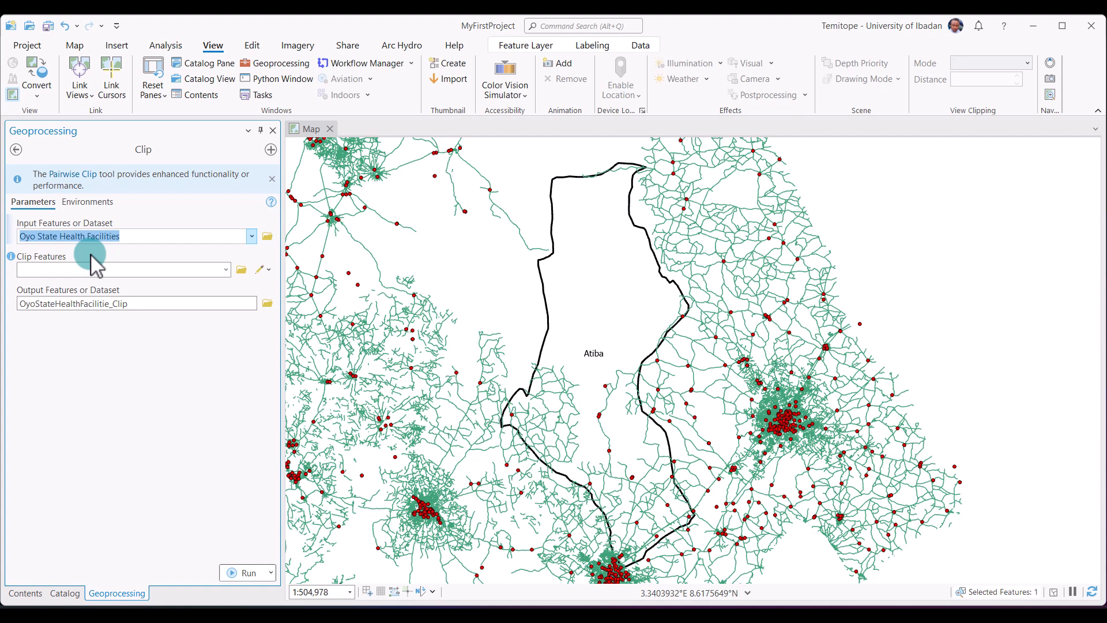
{"action": "left_click", "coordinate": [226, 269]}
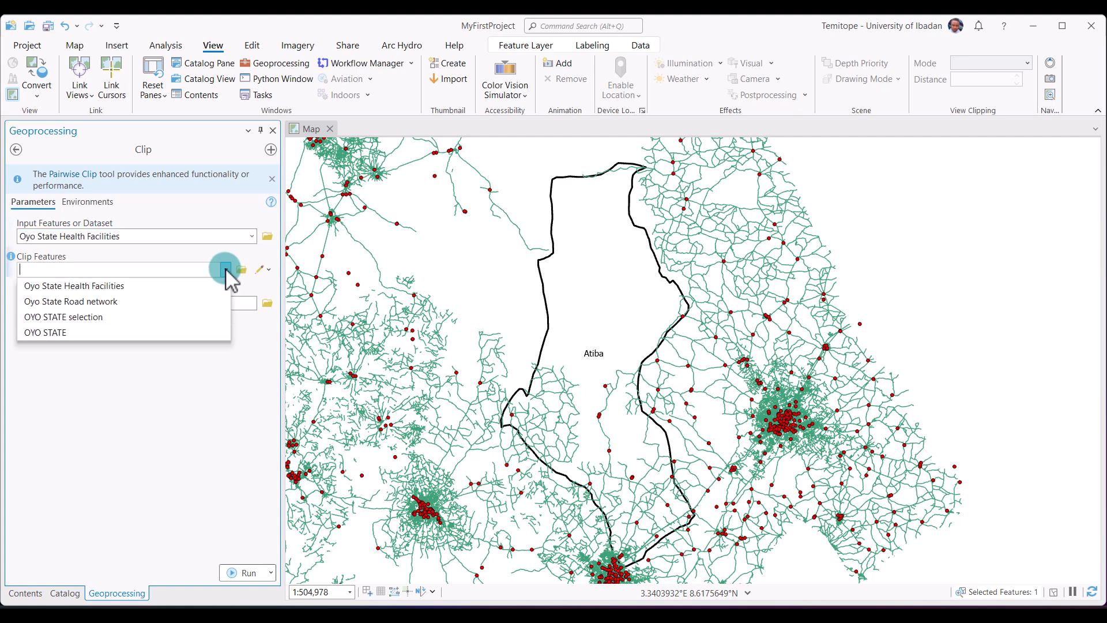
{"action": "left_click", "coordinate": [60, 319]}
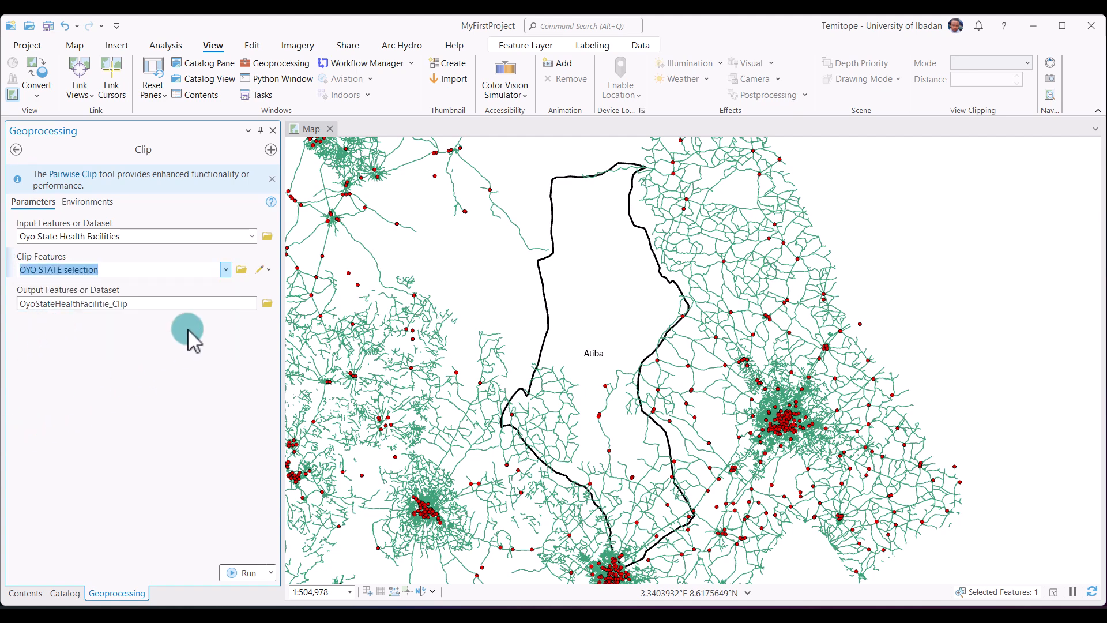
{"action": "left_click", "coordinate": [242, 571]}
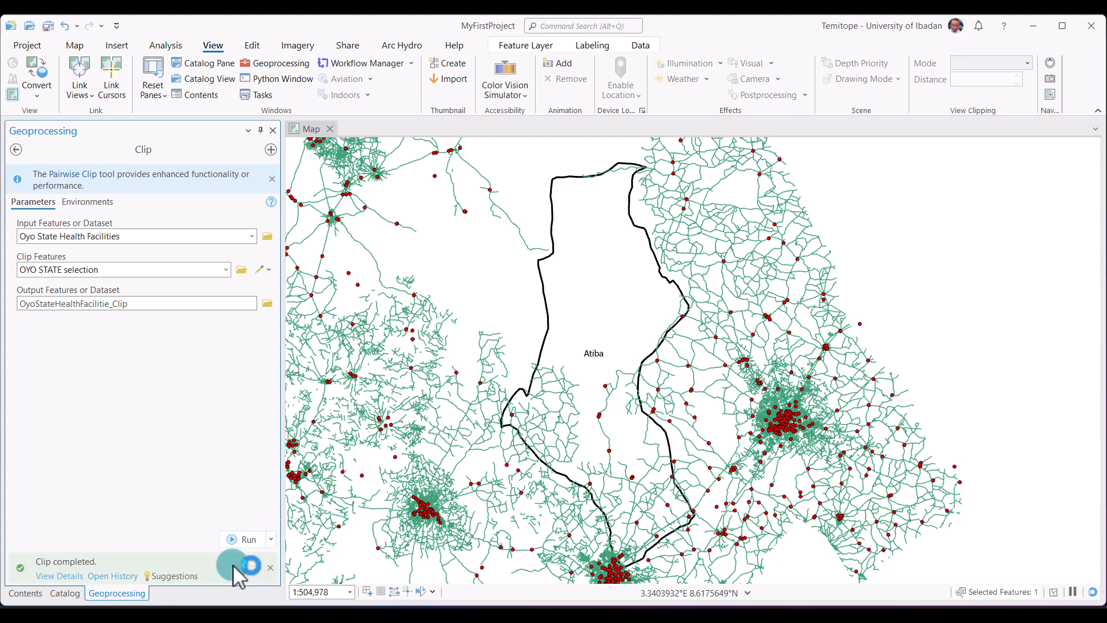
{"action": "mouse_move", "coordinate": [237, 577]}
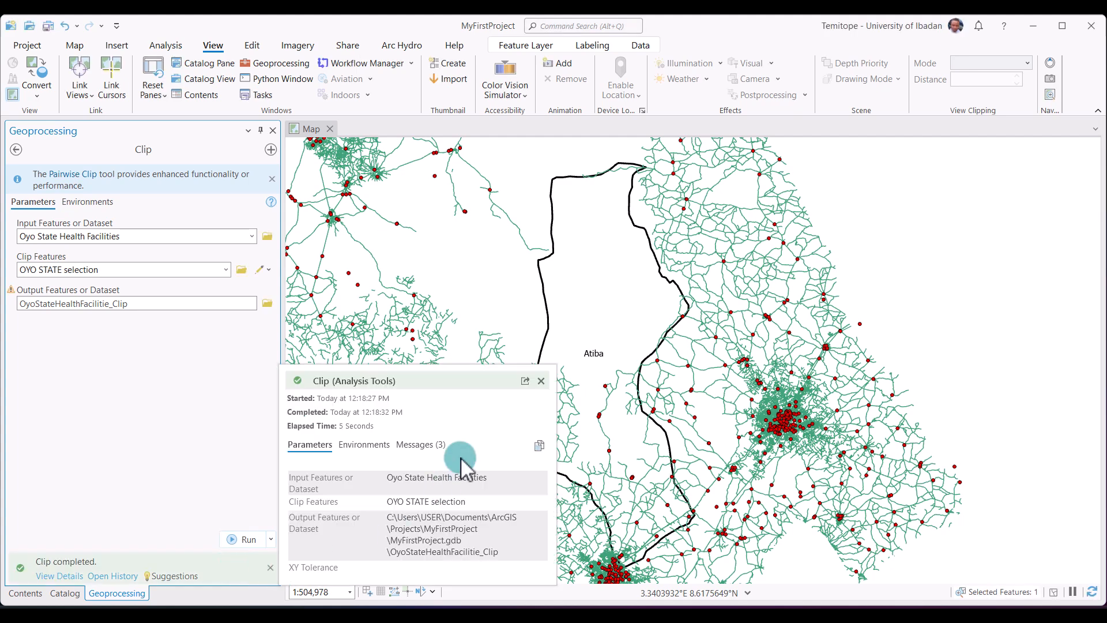
{"action": "left_click", "coordinate": [541, 380]}
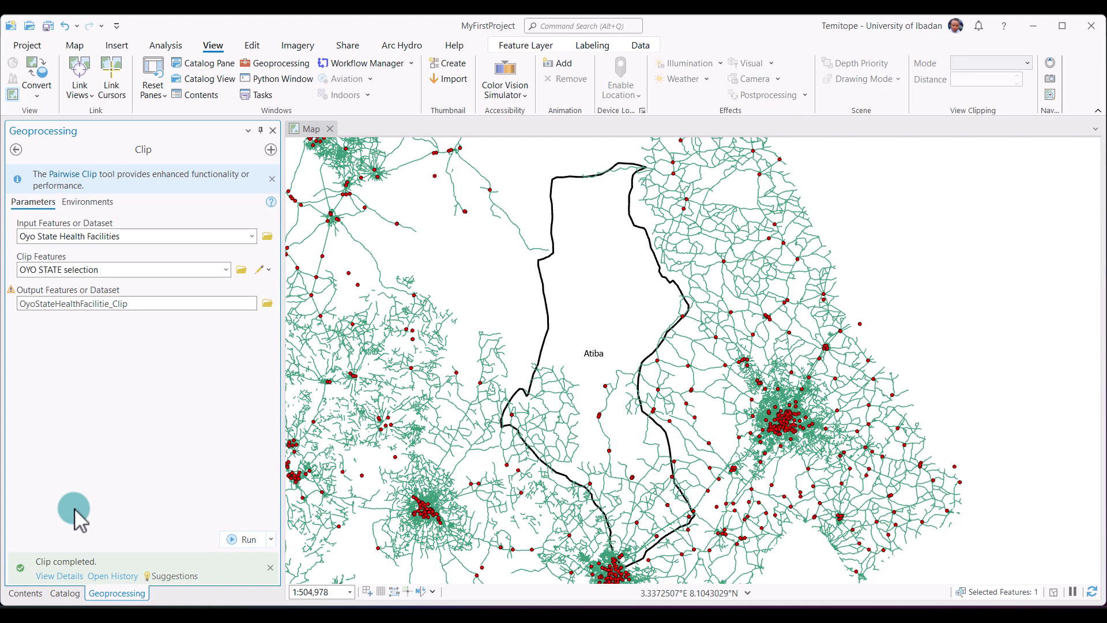
{"action": "mouse_move", "coordinate": [67, 577]}
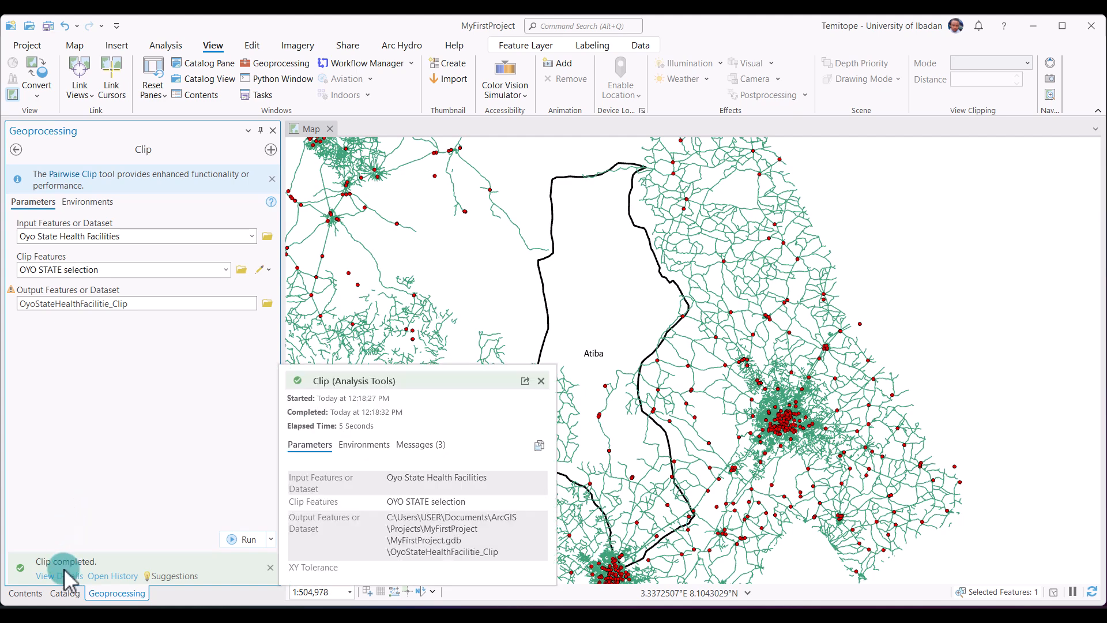
- Hide the original Oyo State Health Facilities layer so only the clipped facilities show within Atiba
{"action": "left_click", "coordinate": [25, 593]}
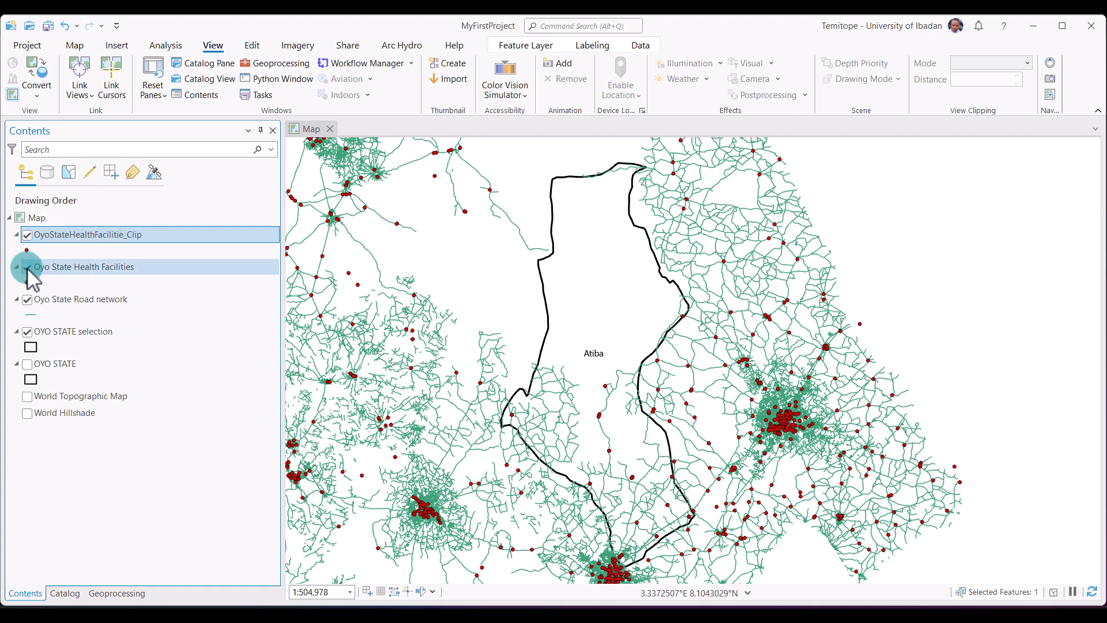
{"action": "scroll", "coordinate": [571, 305], "scroll_direction": "down", "scroll_amount": 2}
{"action": "left_click", "coordinate": [87, 300]}
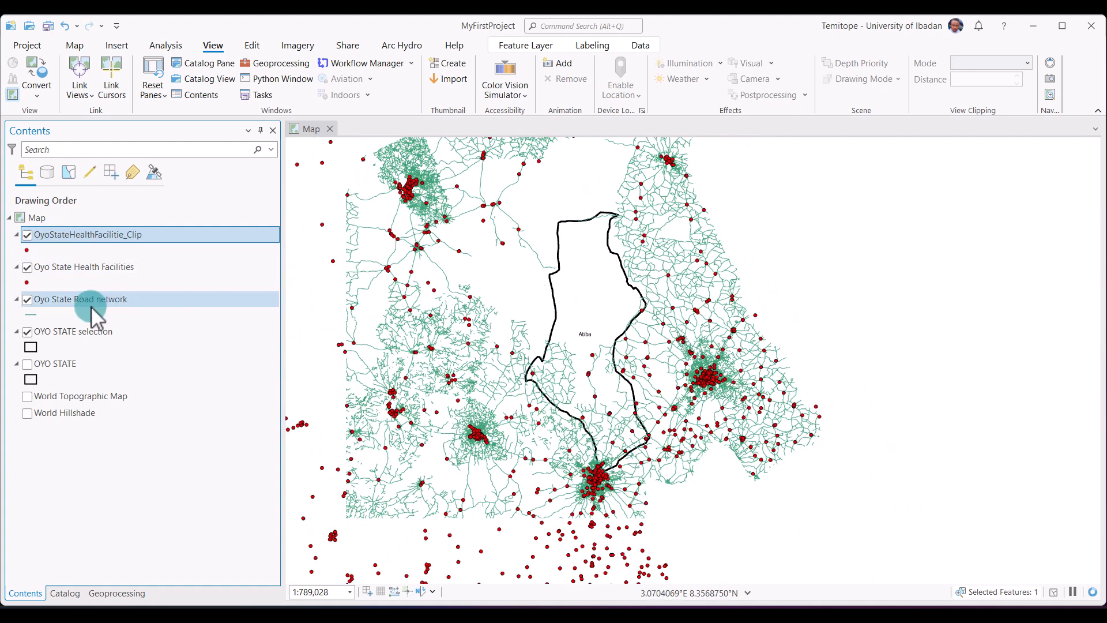
{"action": "left_click", "coordinate": [27, 266]}
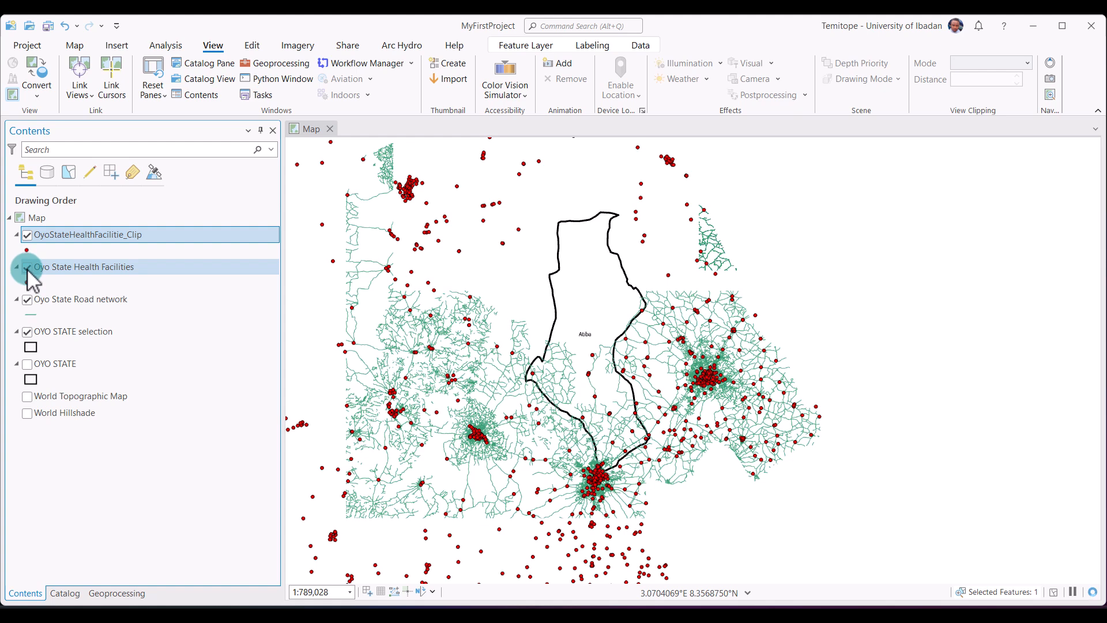
{"action": "left_click", "coordinate": [27, 267]}
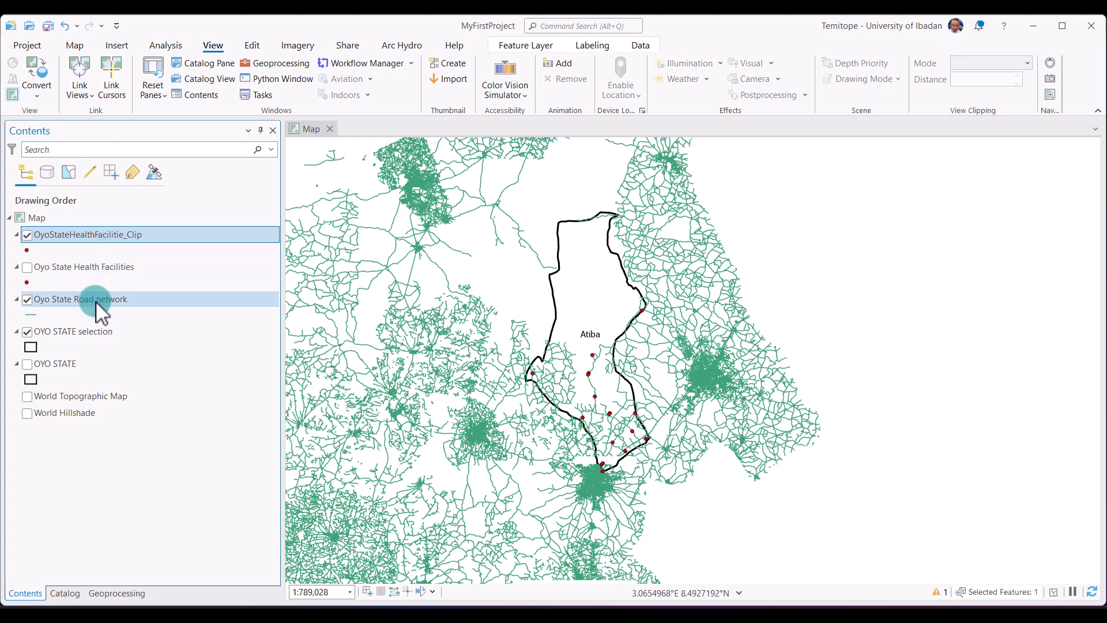
- Return to the Clip tool and set its input features to Oyo State Road network
{"action": "left_click", "coordinate": [113, 594]}
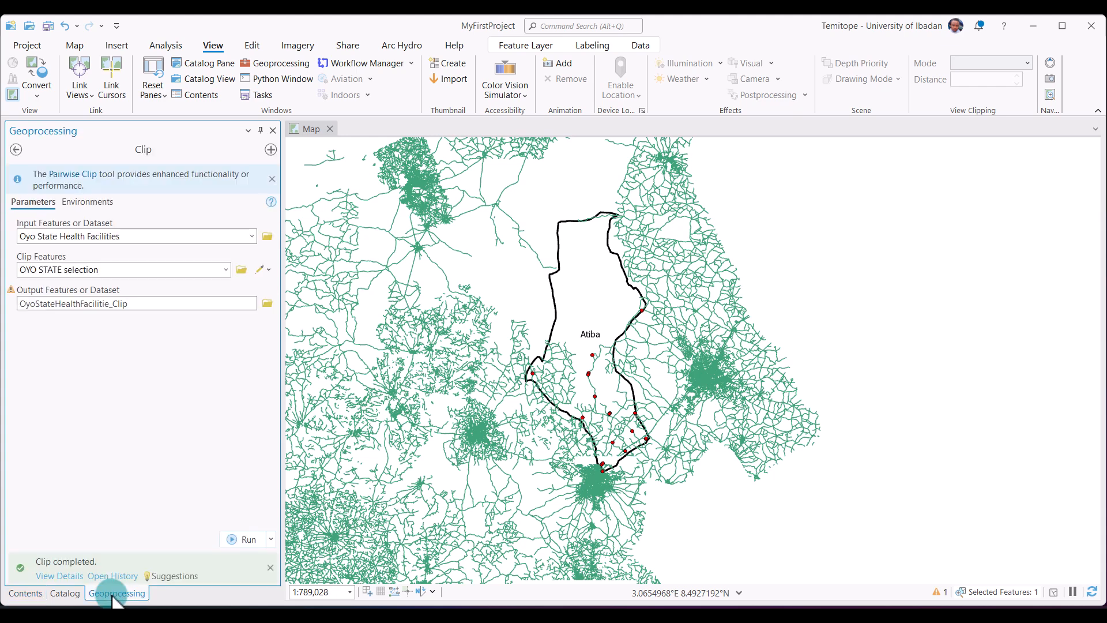
{"action": "left_click", "coordinate": [252, 237]}
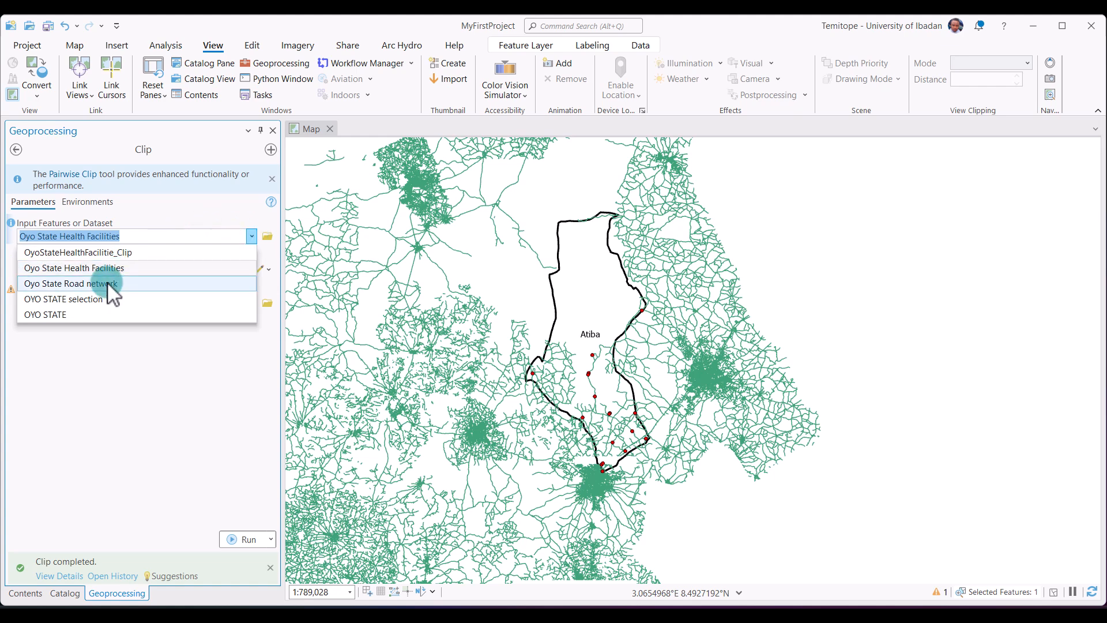
{"action": "left_click", "coordinate": [107, 283]}
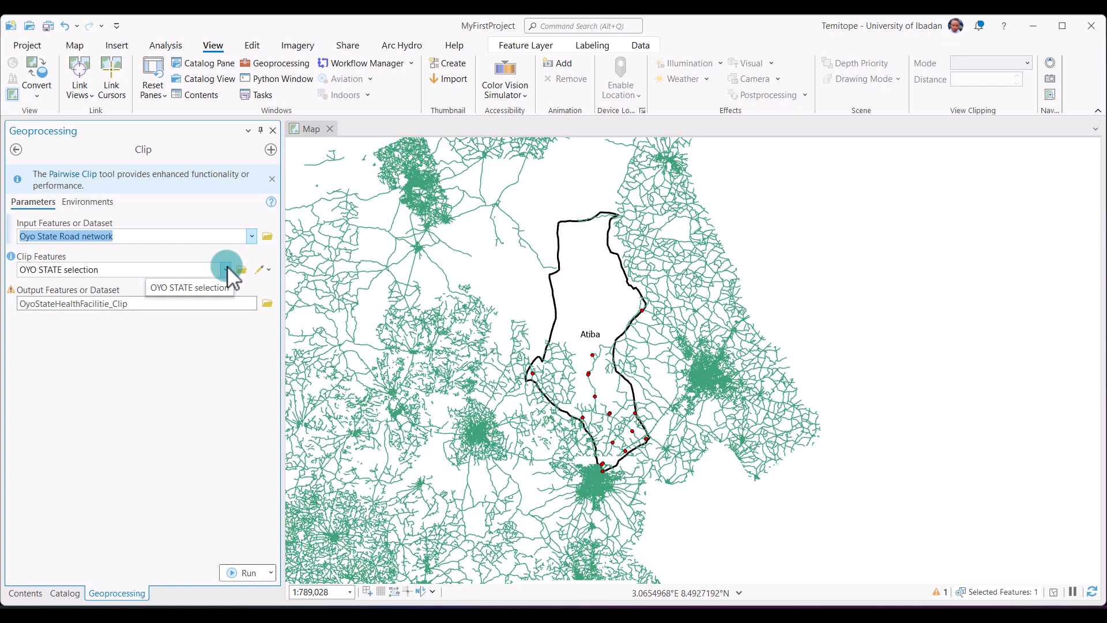
- Name the Clip output OyoStateRoadnetwork_Clip and run the tool on the roads with OYO STATE selection as clip features
{"action": "left_click", "coordinate": [140, 304]}
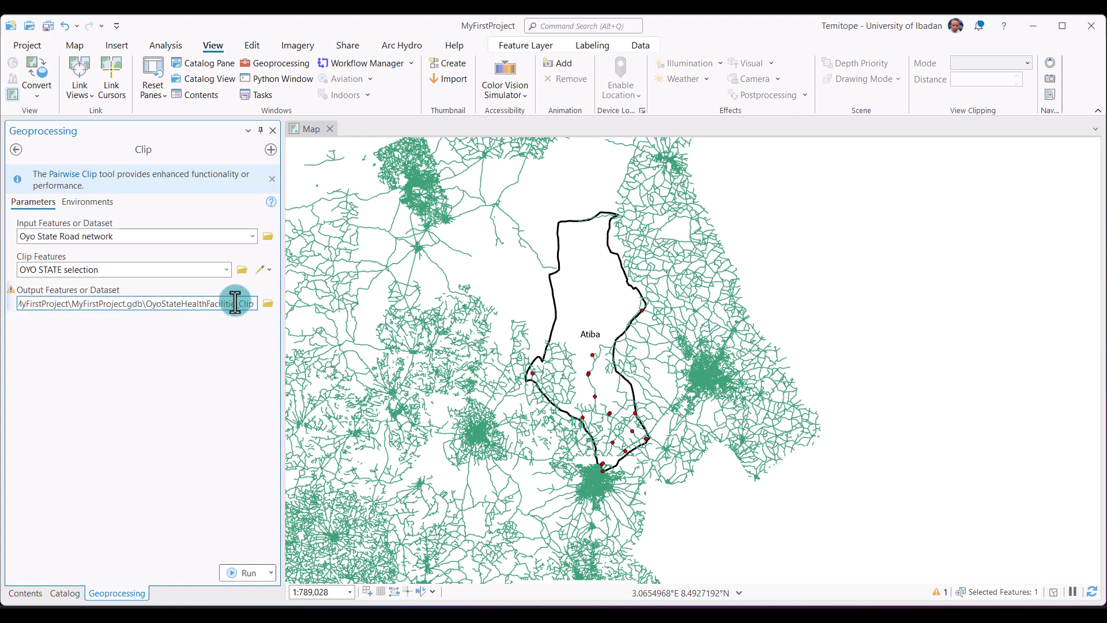
{"action": "key", "text": "BackSpace"}
{"action": "key", "text": "BackSpace"}
{"action": "key", "text": "BackSpace"}
{"action": "key", "text": "BackSpace"}
{"action": "key", "text": "BackSpace"}
{"action": "key", "text": "BackSpace"}
{"action": "key", "text": "BackSpace"}
{"action": "key", "text": "BackSpace"}
{"action": "key", "text": "BackSpace"}
{"action": "key", "text": "BackSpace"}
{"action": "key", "text": "BackSpace"}
{"action": "key", "text": "BackSpace"}
{"action": "key", "text": "BackSpace"}
{"action": "key", "text": "BackSpace"}
{"action": "key", "text": "BackSpace"}
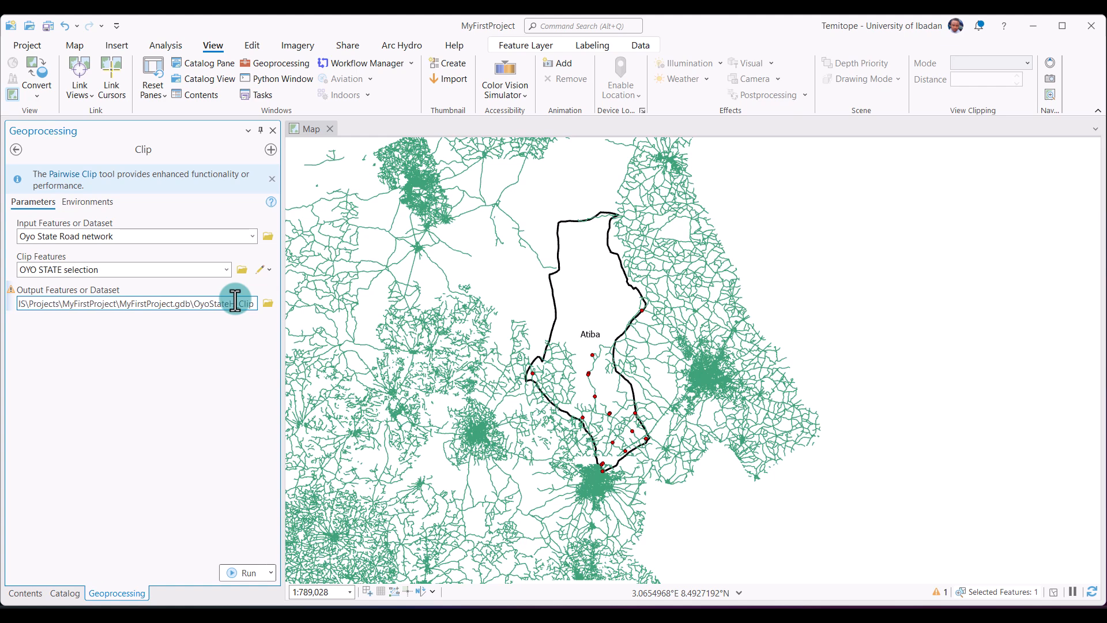
{"action": "key", "text": "BackSpace"}
{"action": "type", "text": "Ro"}
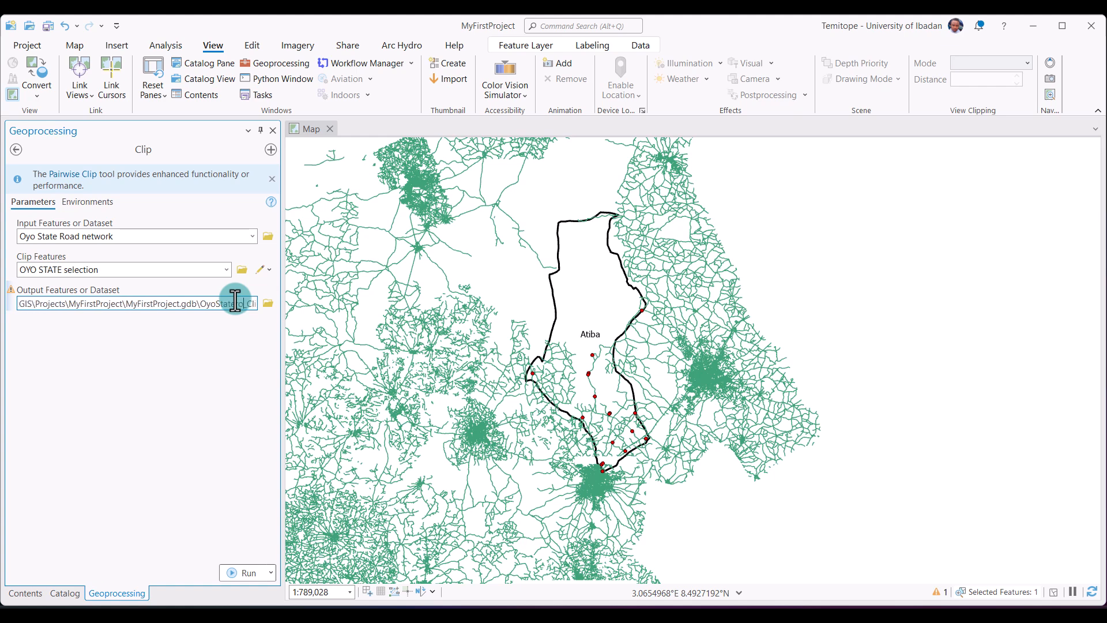
{"action": "type", "text": "ad"}
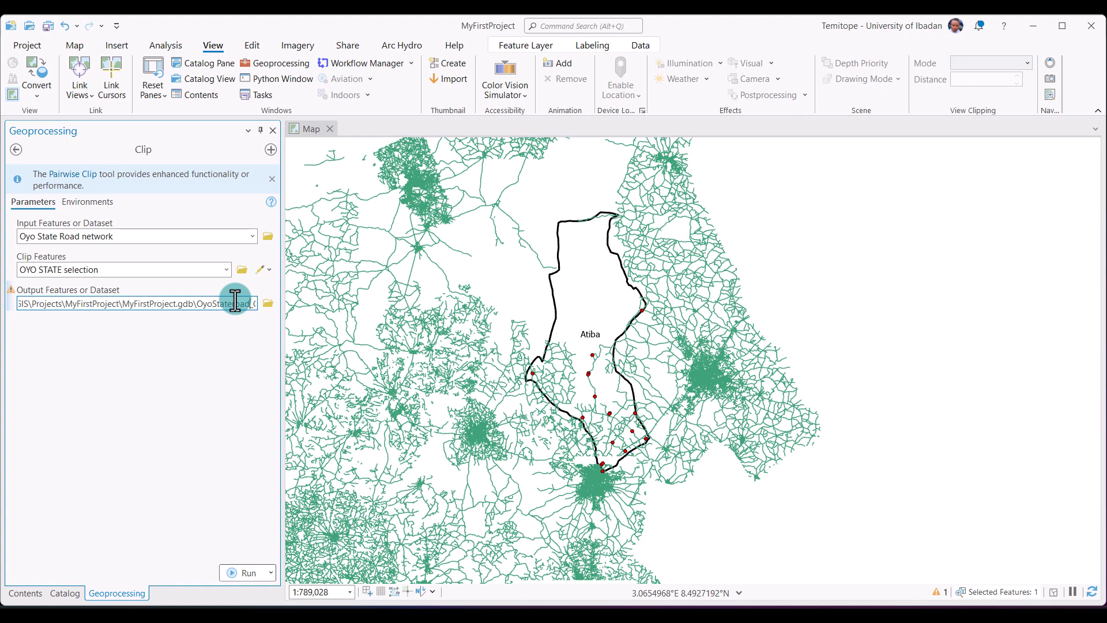
{"action": "left_click", "coordinate": [249, 573]}
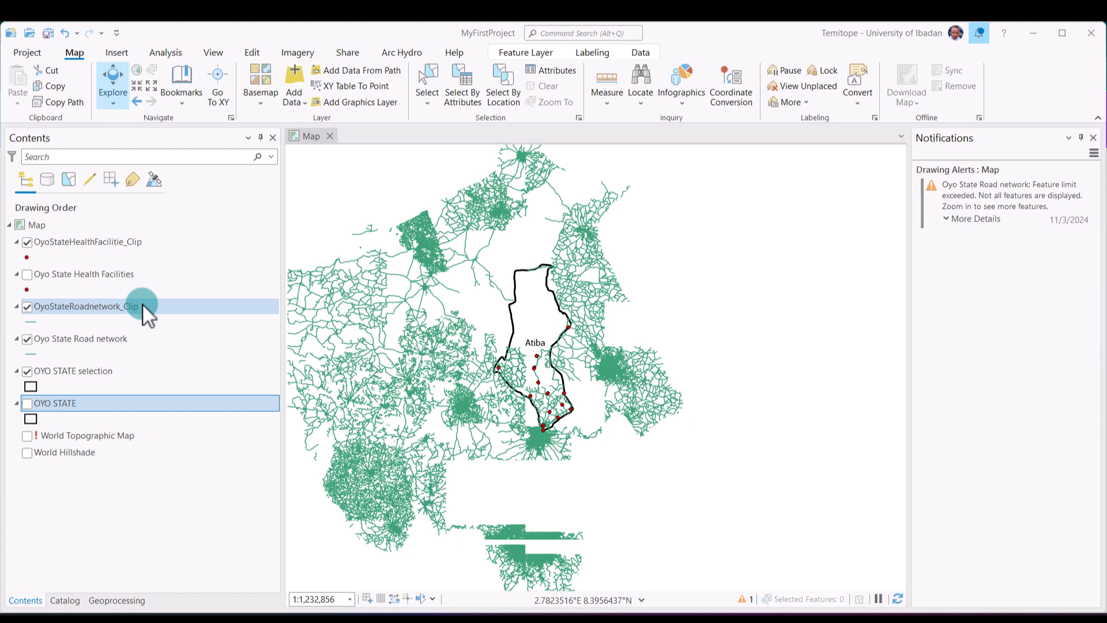
- Hide the original Oyo State Road network layer to inspect the clipped roads within Atiba
{"action": "left_click", "coordinate": [28, 339]}
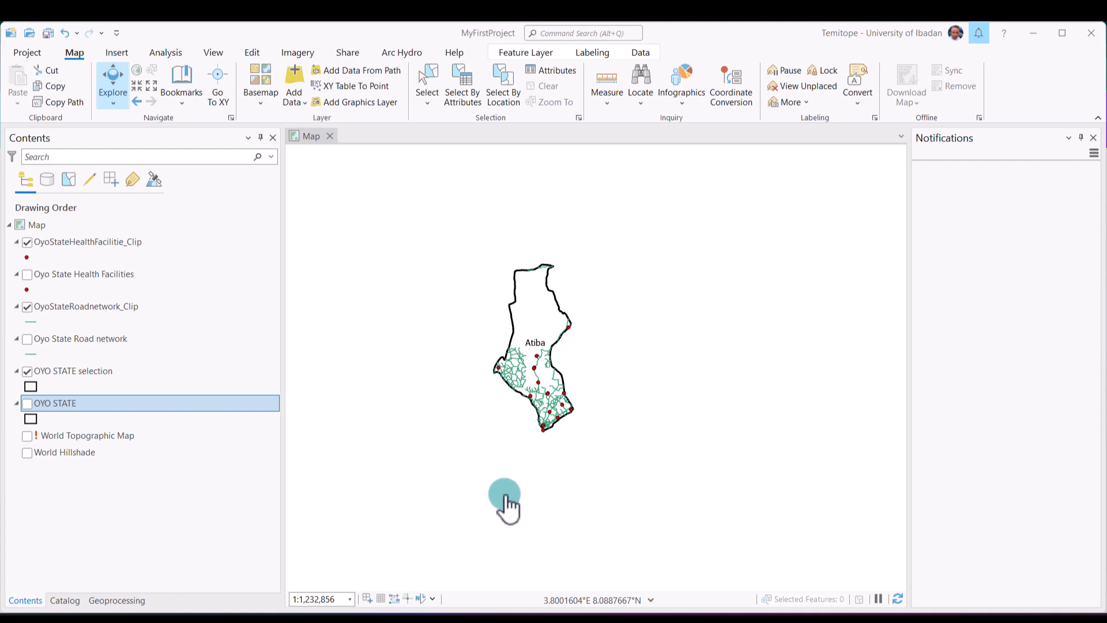
{"action": "scroll", "coordinate": [535, 358], "scroll_direction": "up", "scroll_amount": 2}
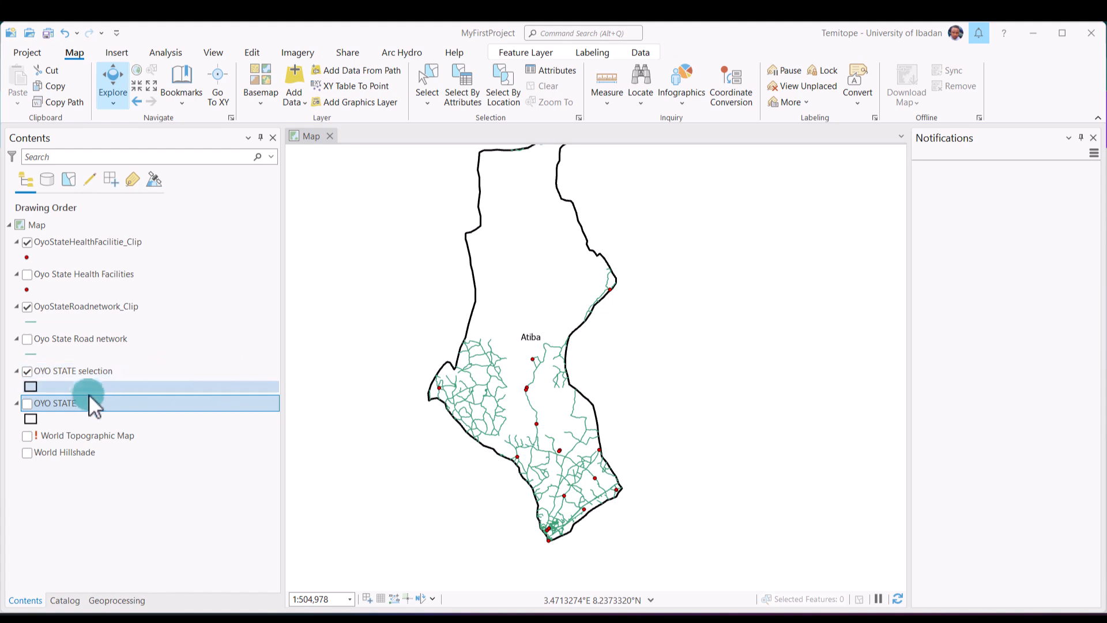
- Remove the original OYO STATE layer from the map
{"action": "left_click", "coordinate": [54, 402]}
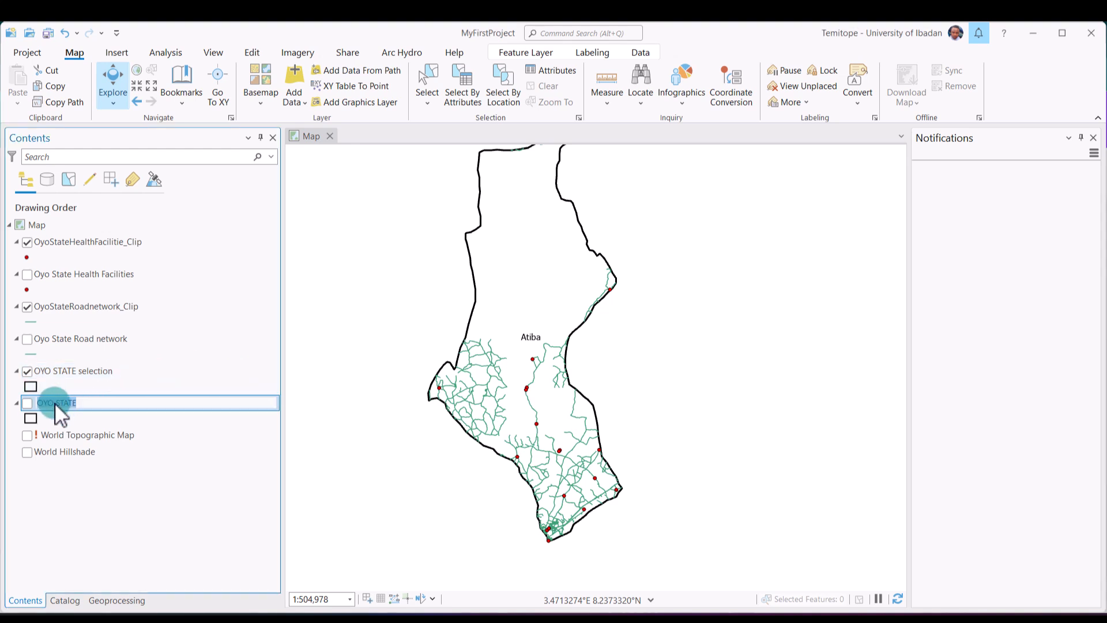
{"action": "left_click", "coordinate": [82, 518]}
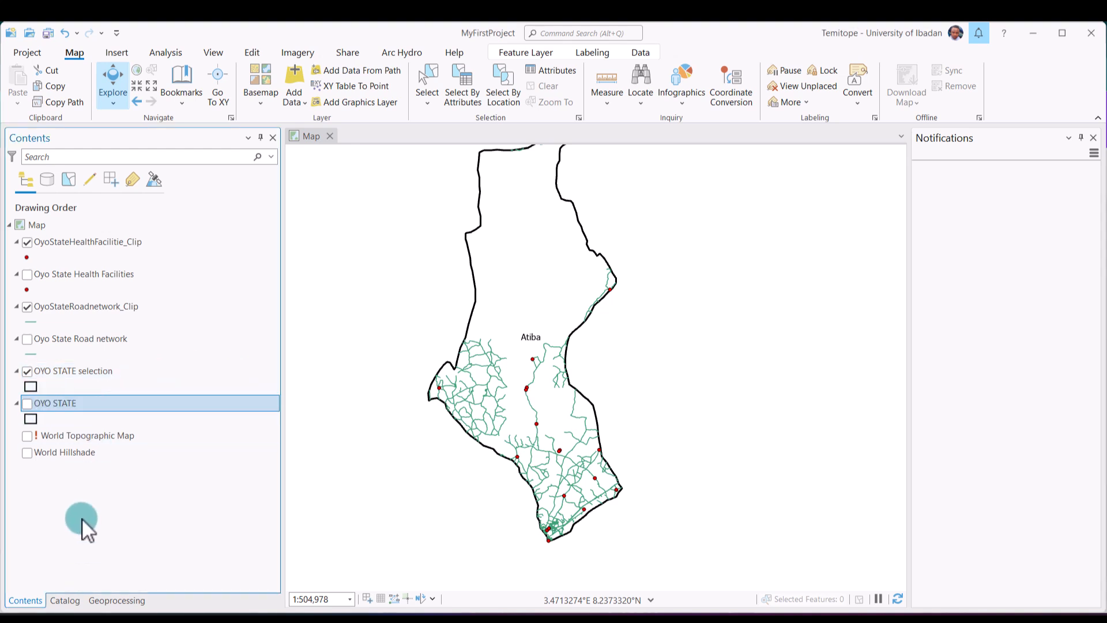
{"action": "right_click", "coordinate": [70, 406]}
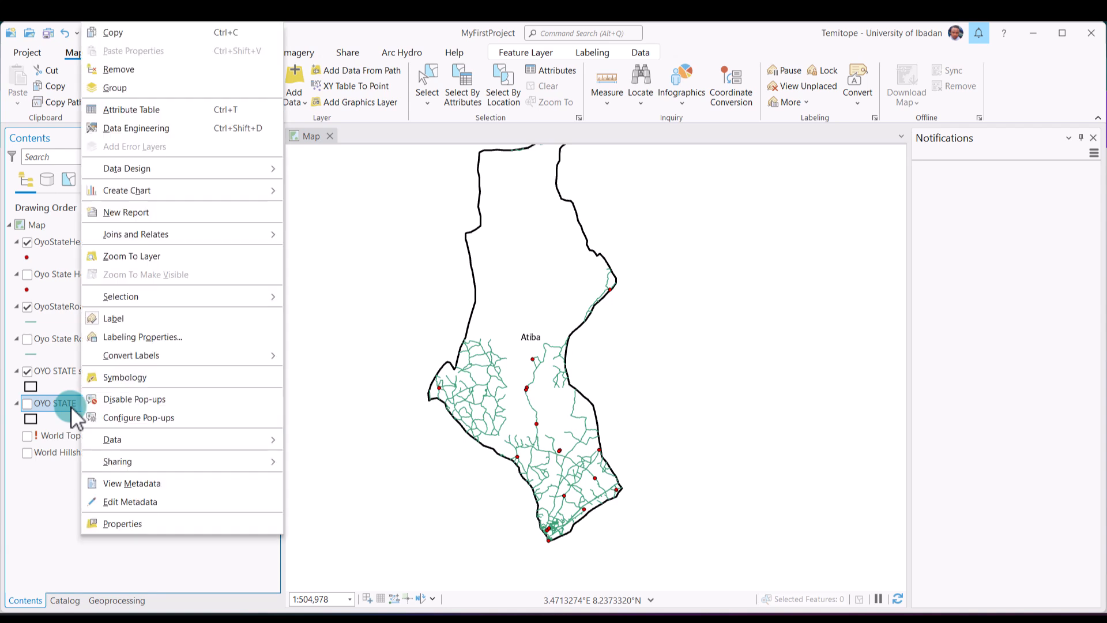
{"action": "left_click", "coordinate": [151, 74]}
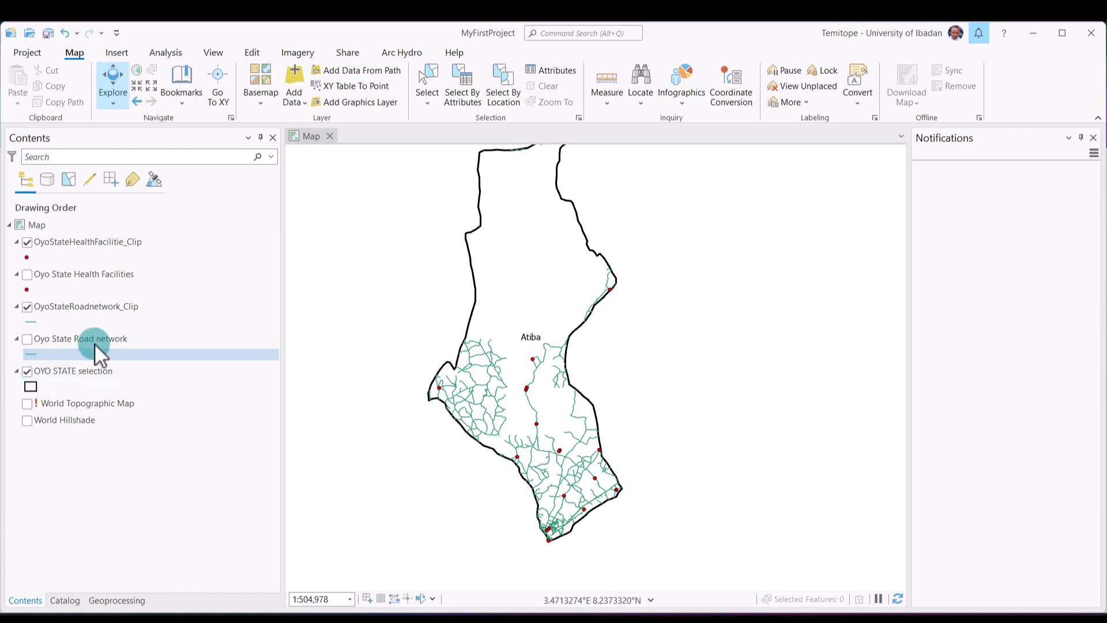
- Remove the original Oyo State Road network and Oyo State Health Facilities layers from the map
{"action": "left_click", "coordinate": [57, 338]}
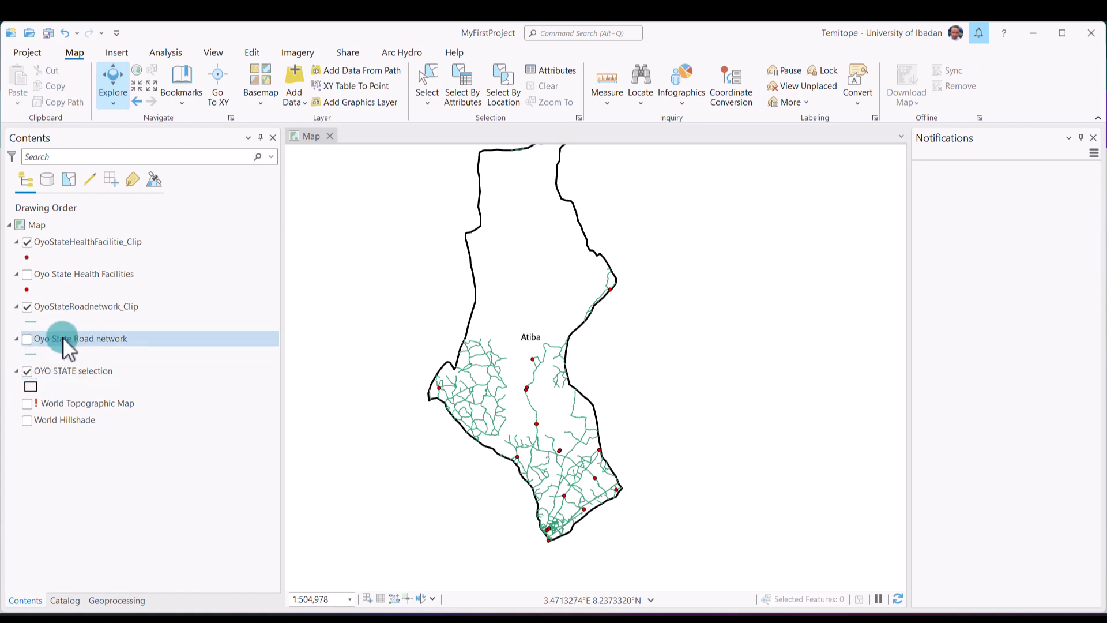
{"action": "left_click", "coordinate": [64, 338]}
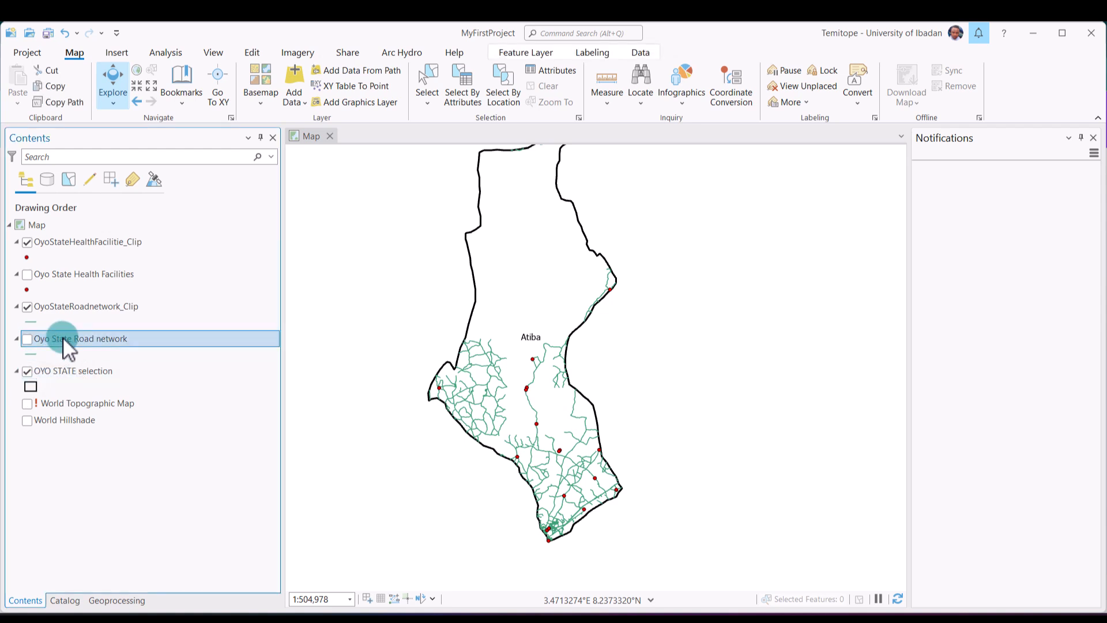
{"action": "right_click", "coordinate": [64, 336]}
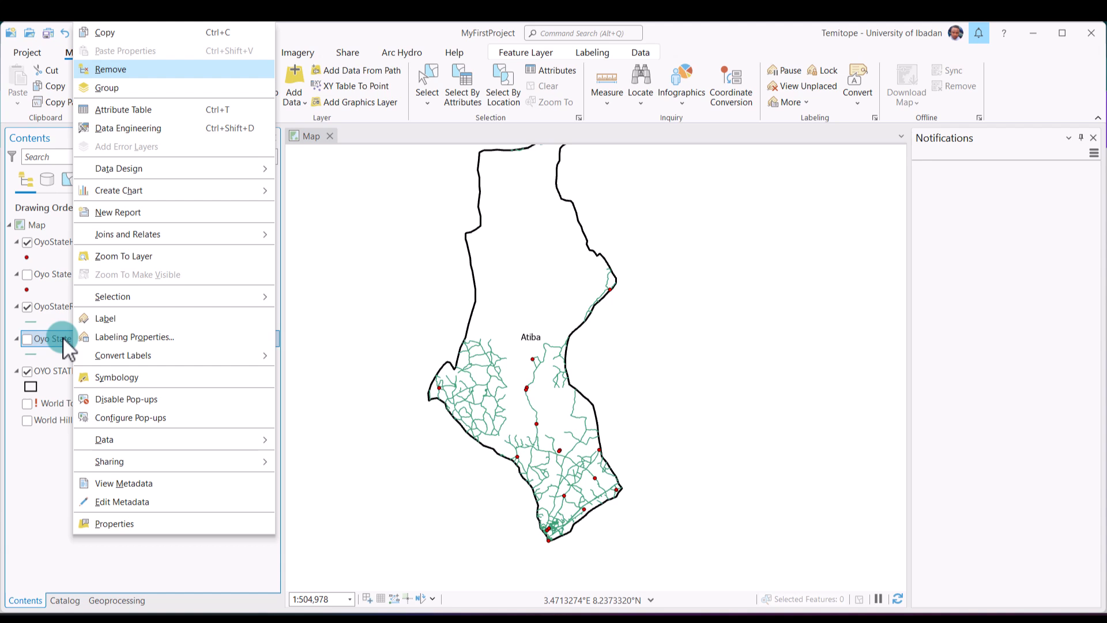
{"action": "left_click", "coordinate": [123, 68]}
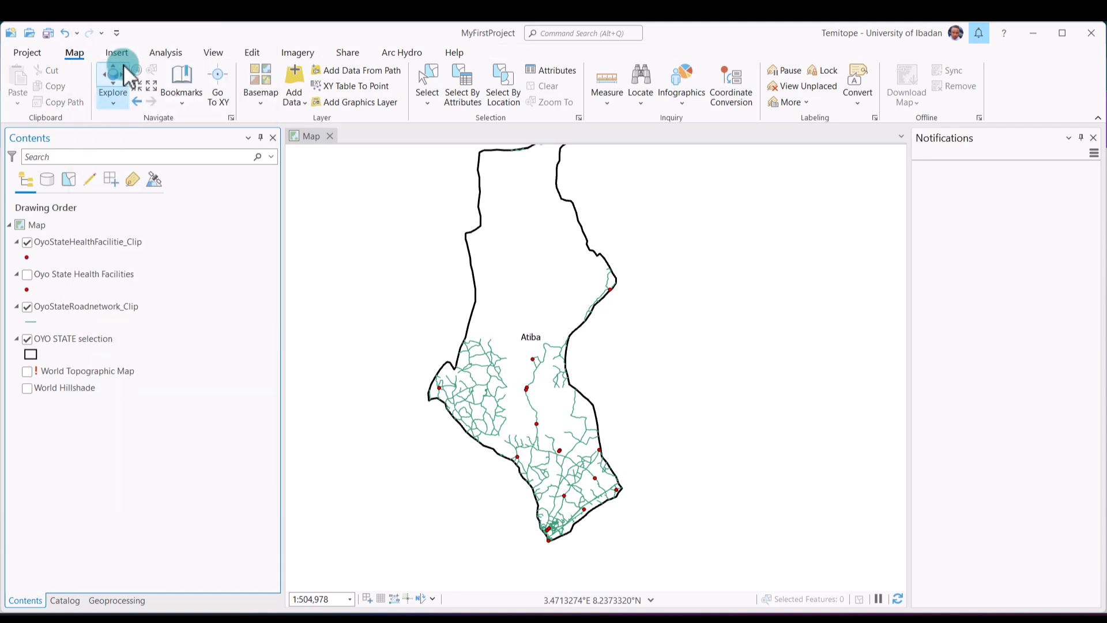
{"action": "left_click", "coordinate": [85, 278]}
{"action": "right_click", "coordinate": [85, 278]}
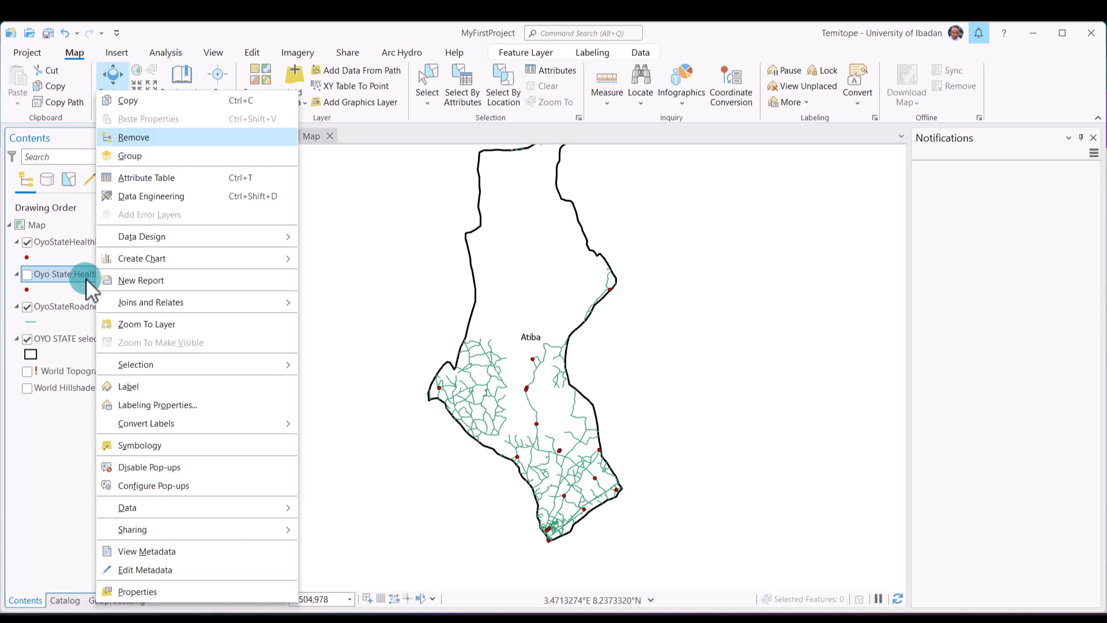
{"action": "left_click", "coordinate": [155, 138]}
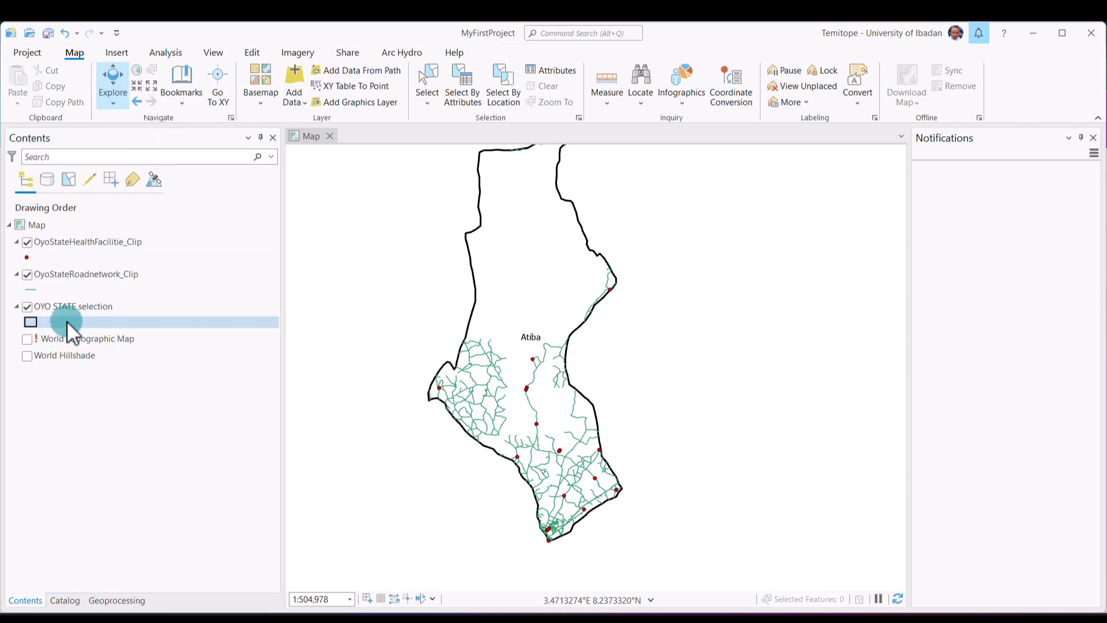
- Rename the clipped health facilities layer as Atiba_HF in its layer properties
{"action": "left_click", "coordinate": [50, 243]}
{"action": "double_click", "coordinate": [50, 244]}
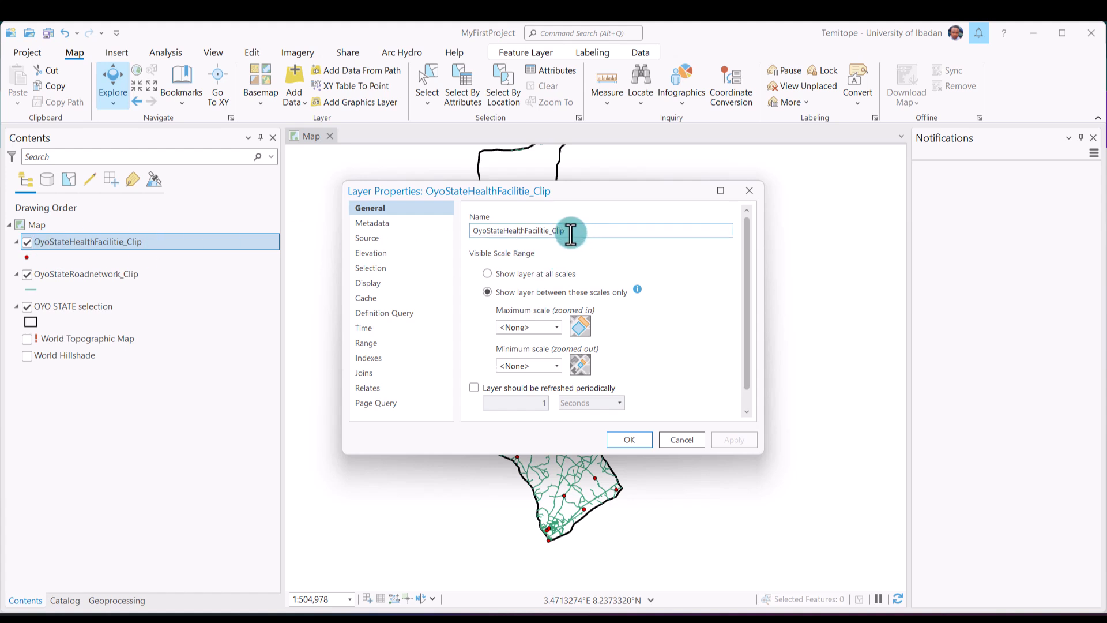
{"action": "left_click_drag", "start_coordinate": [571, 230], "coordinate": [445, 237]}
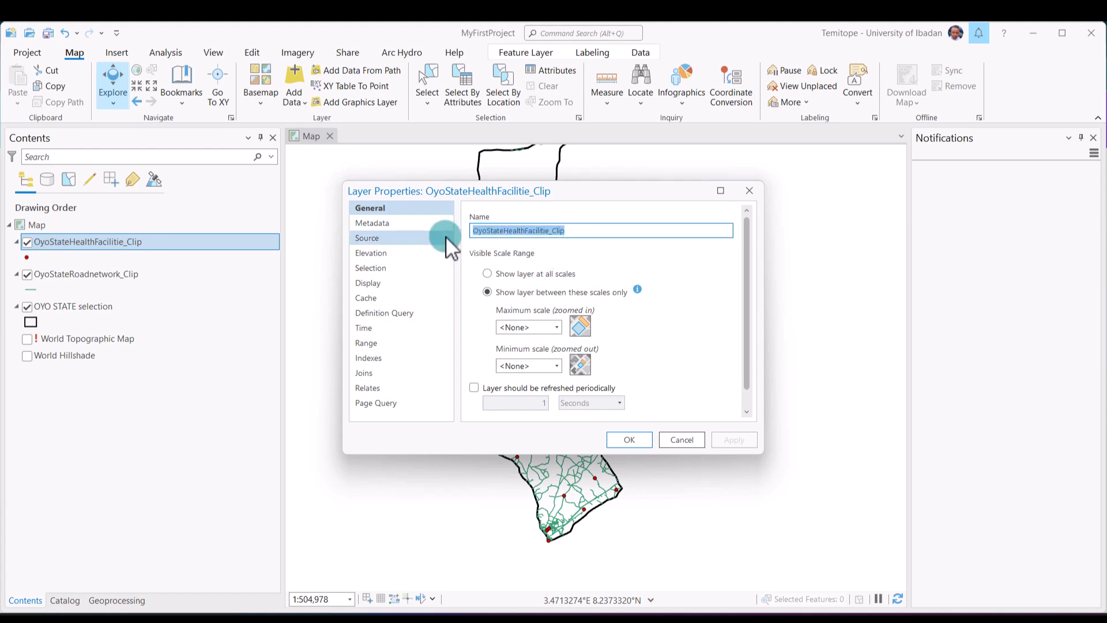
{"action": "type", "text": "A"}
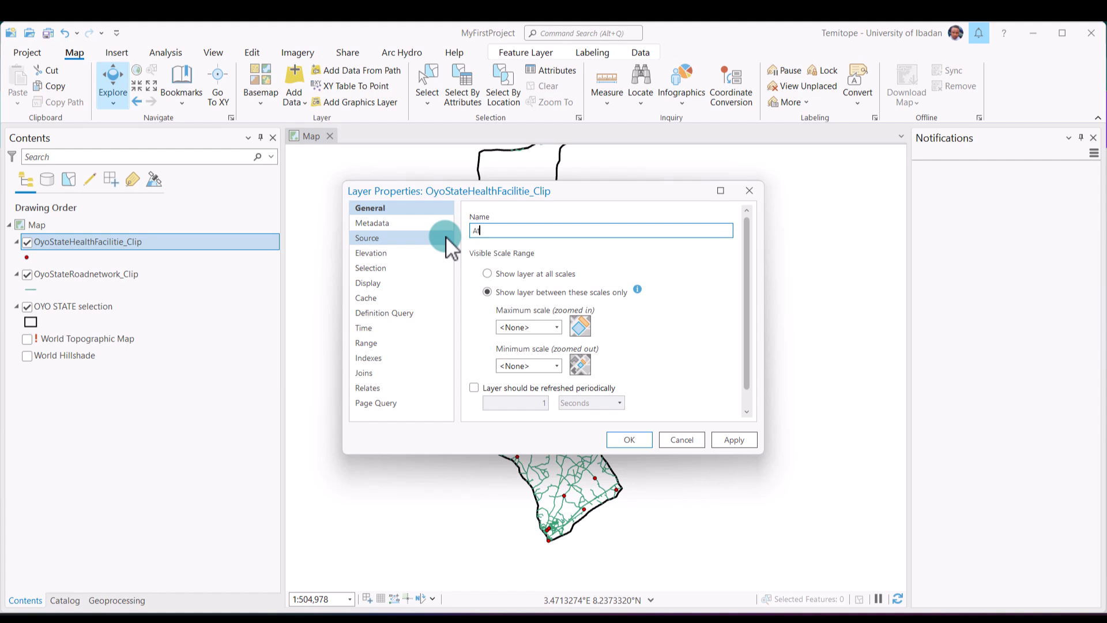
{"action": "type", "text": "tiba_HF"}
{"action": "left_click", "coordinate": [743, 438]}
{"action": "left_click", "coordinate": [636, 445]}
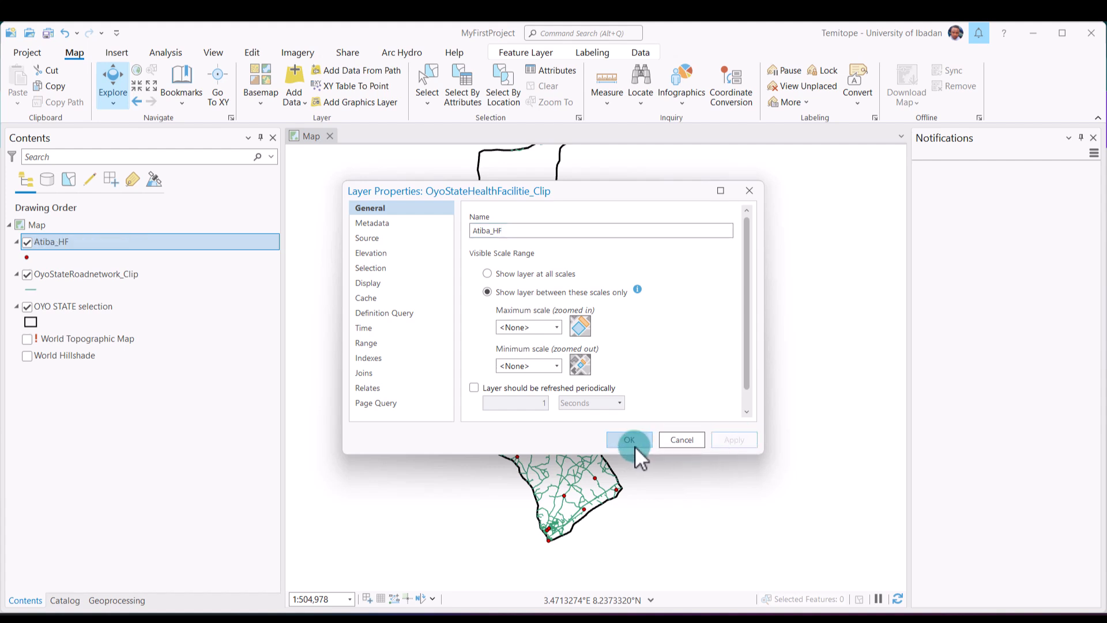
- Rename the clipped road network layer as Atiba_RN in its layer properties
{"action": "double_click", "coordinate": [85, 270]}
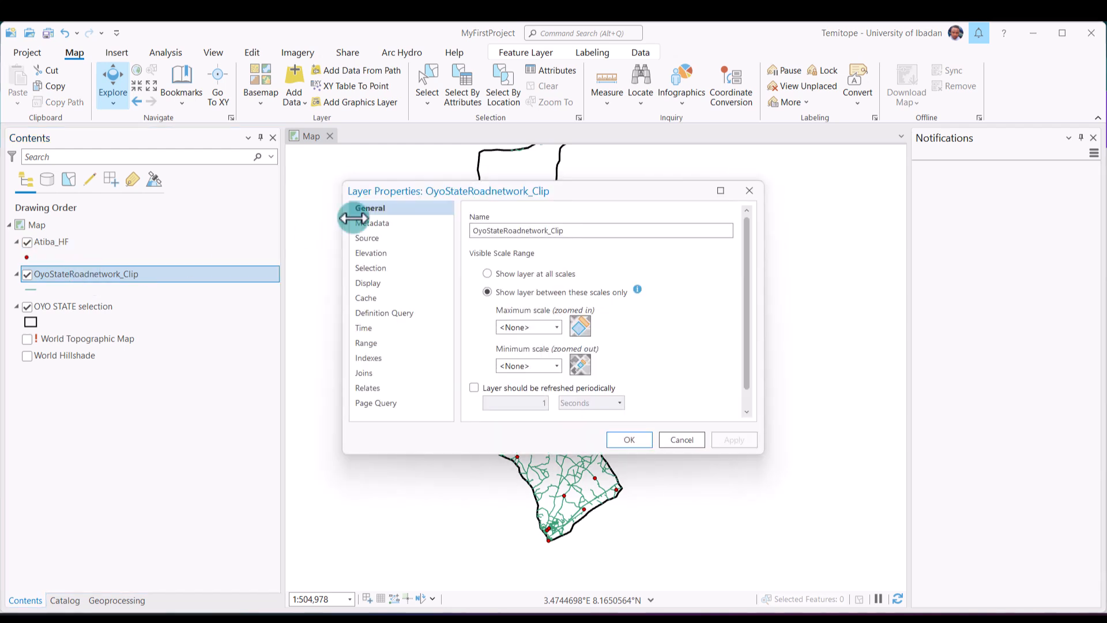
{"action": "double_click", "coordinate": [574, 232]}
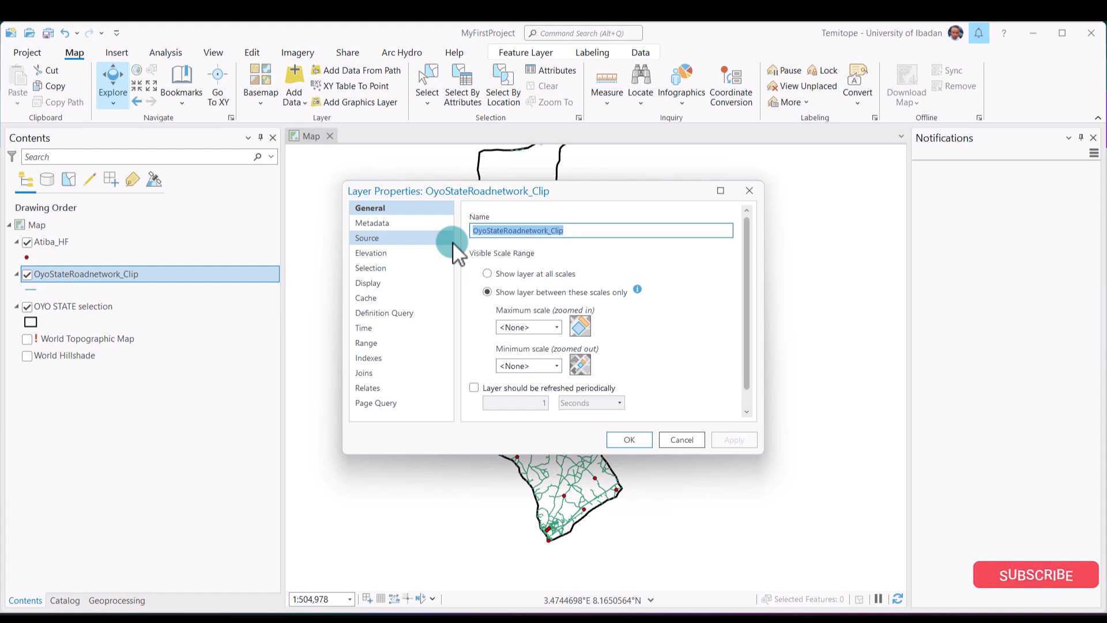
{"action": "type", "text": "Atiba_"}
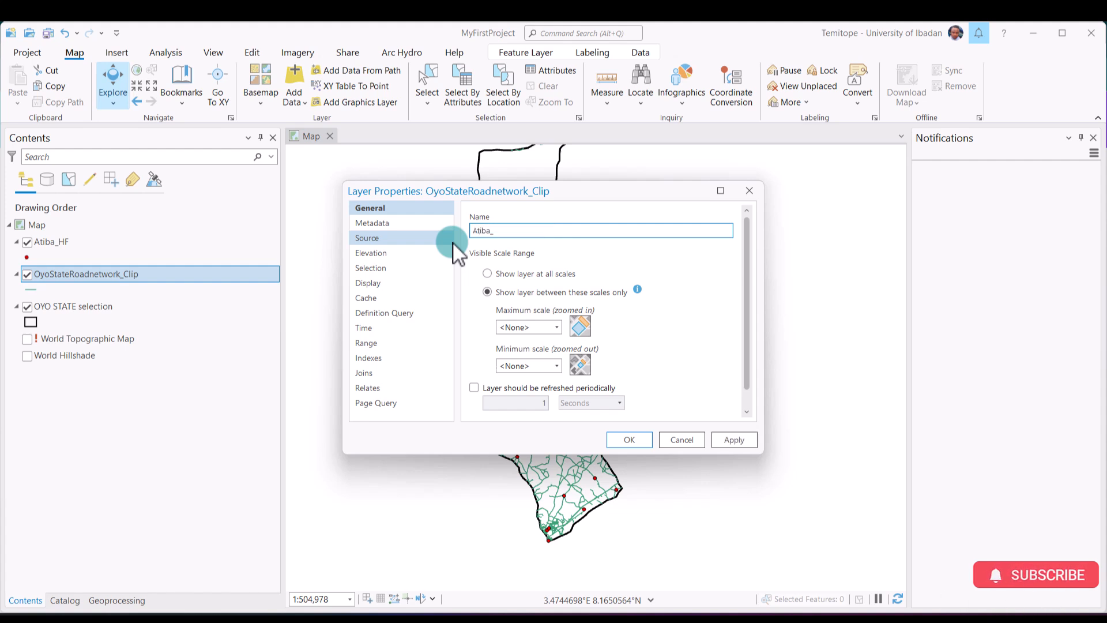
{"action": "type", "text": "RN"}
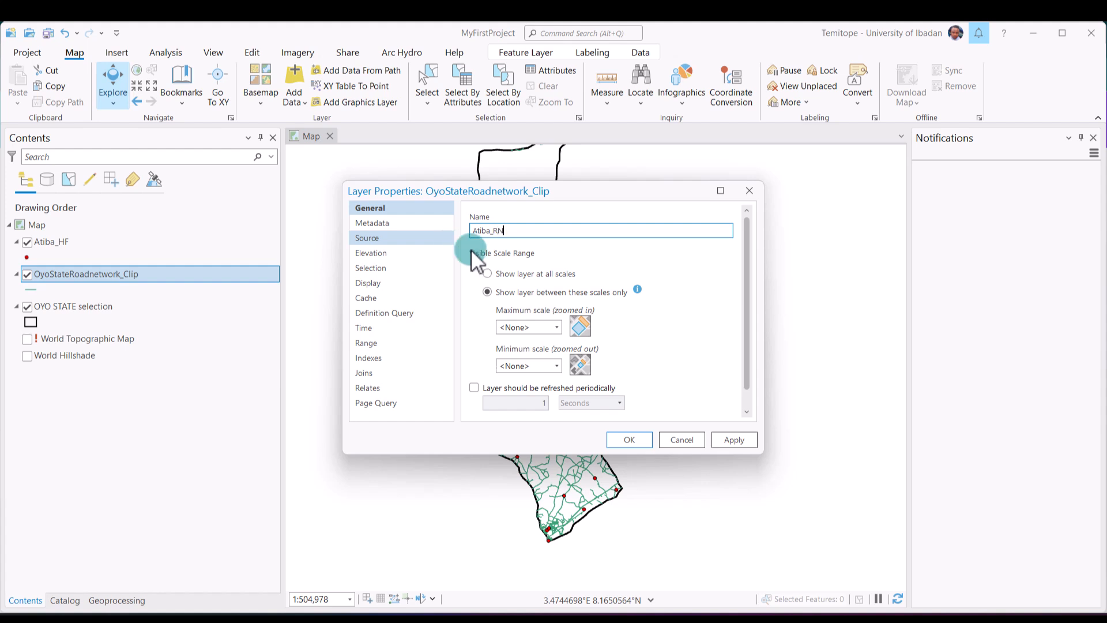
{"action": "left_click", "coordinate": [726, 441]}
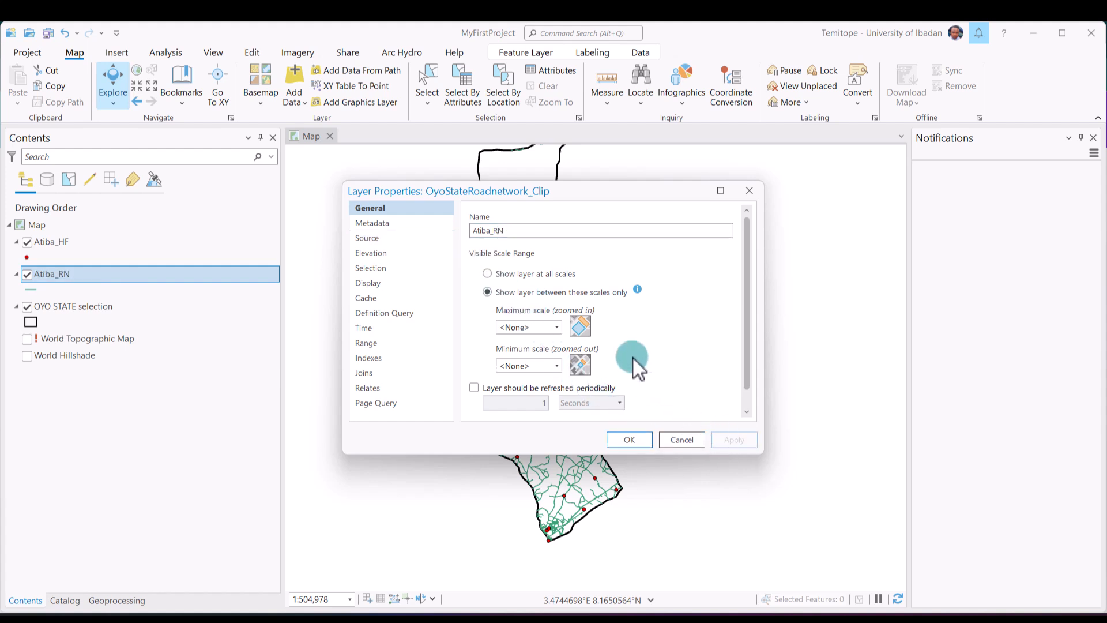
{"action": "left_click", "coordinate": [626, 441]}
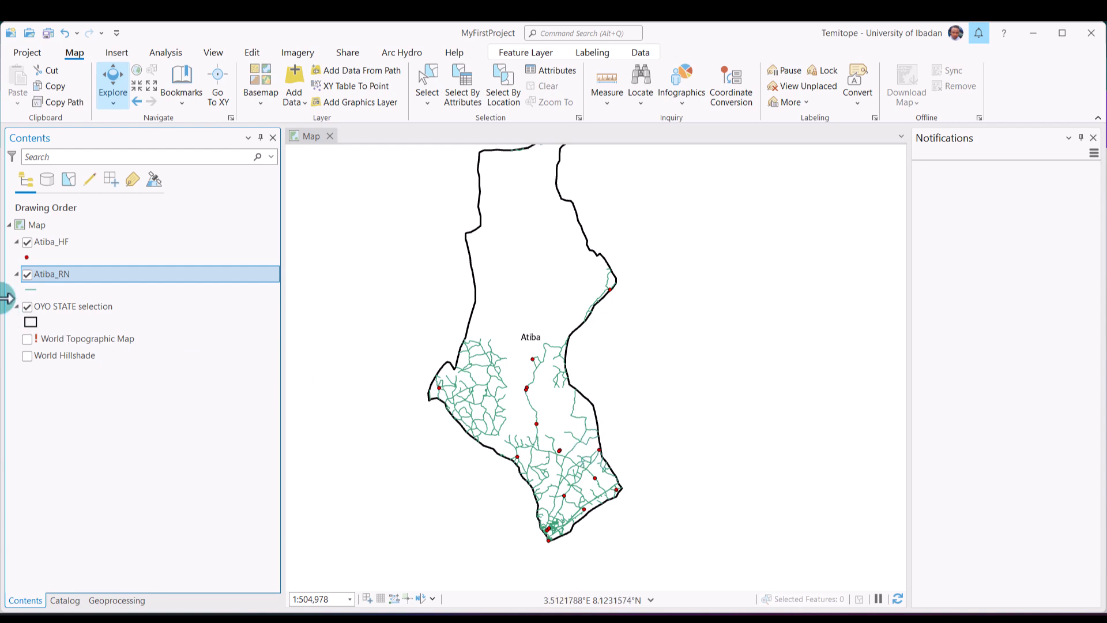
- Rename the OYO STATE selection layer as Atiba_Boundary in its layer properties
{"action": "left_click", "coordinate": [67, 308]}
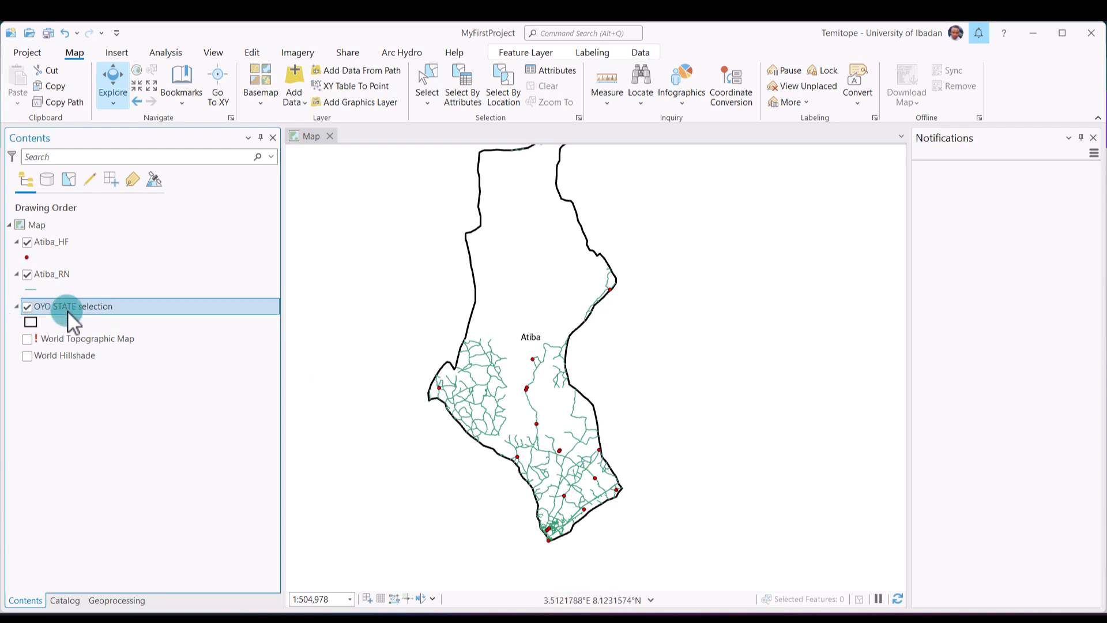
{"action": "right_click", "coordinate": [67, 310]}
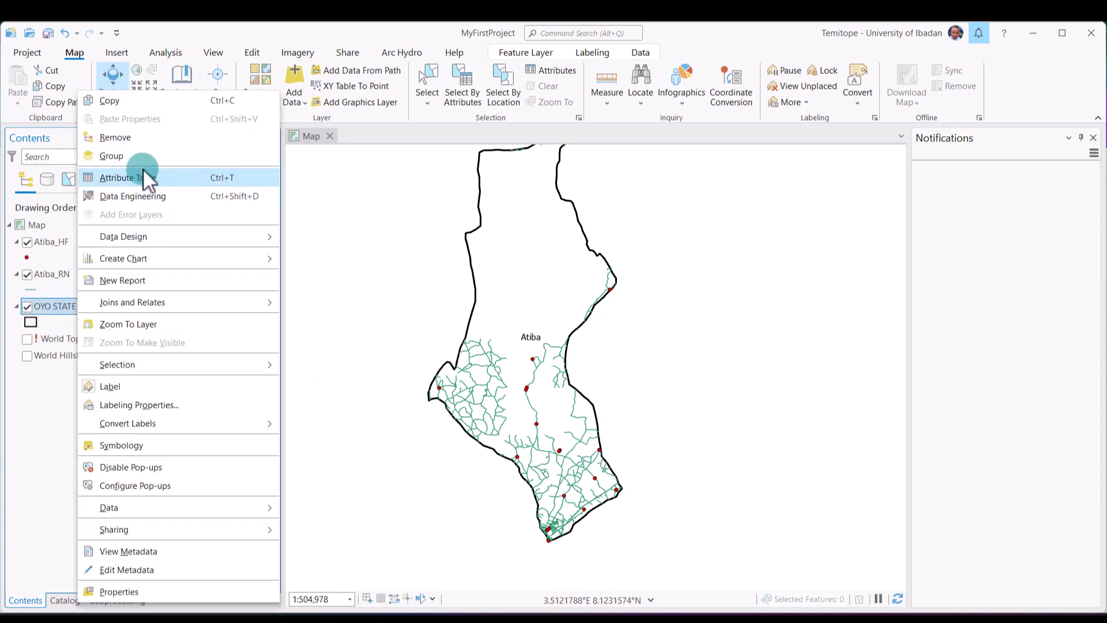
{"action": "left_click", "coordinate": [35, 372]}
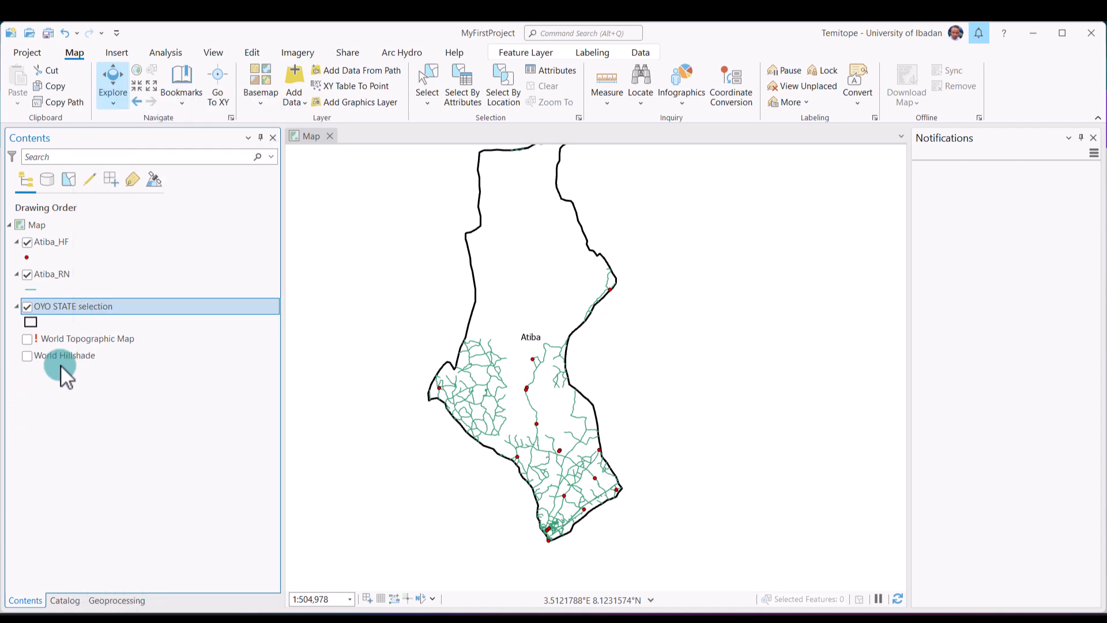
{"action": "double_click", "coordinate": [105, 306]}
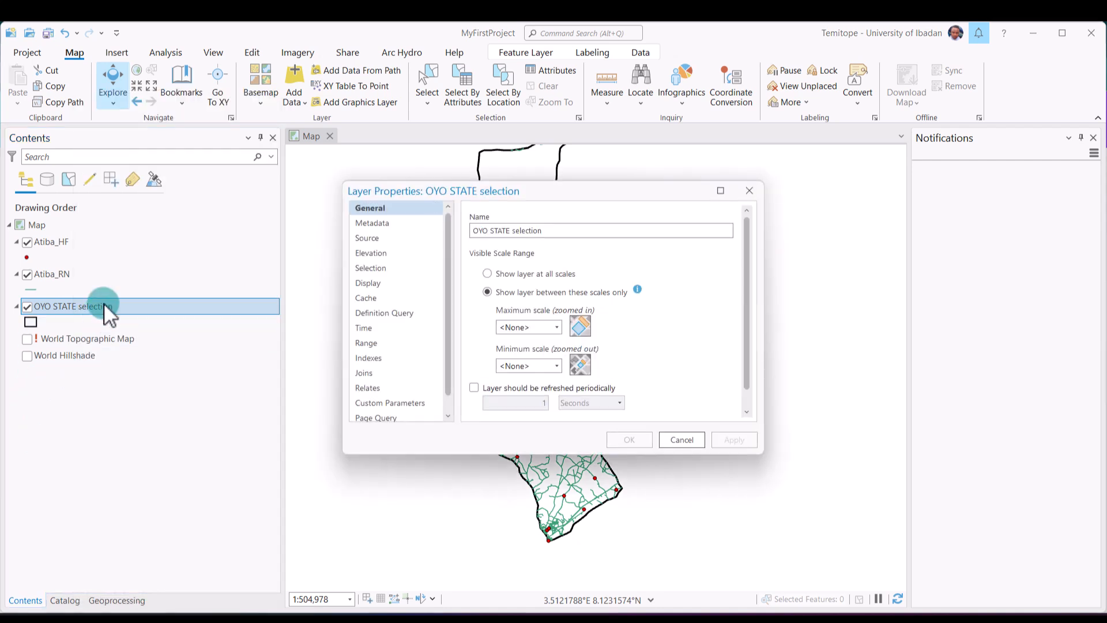
{"action": "triple_click", "coordinate": [564, 231]}
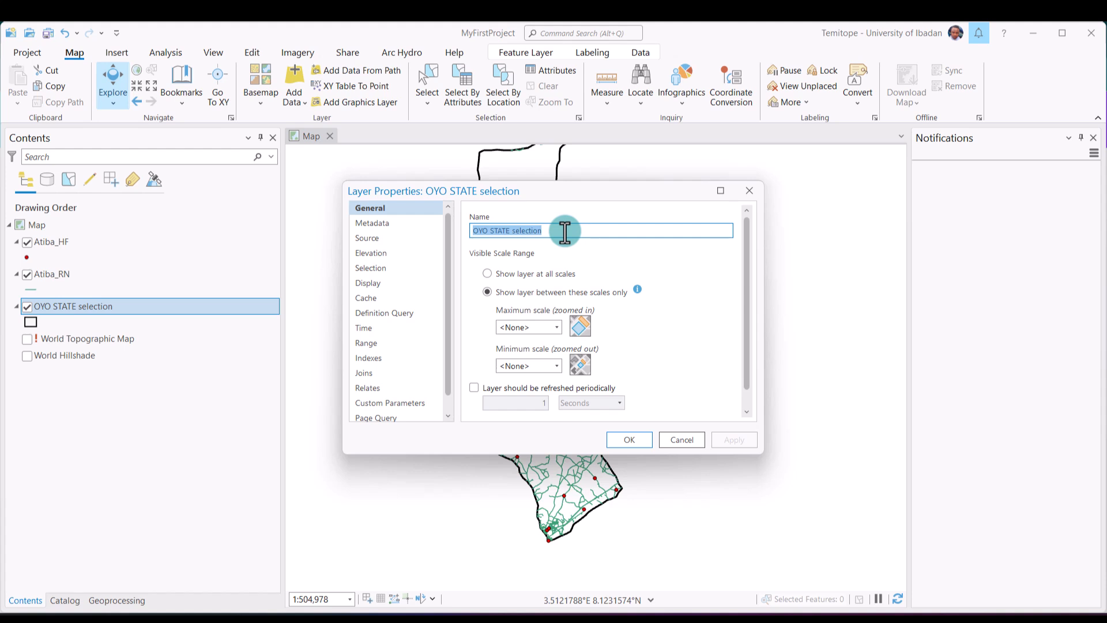
{"action": "type", "text": "Atiba"}
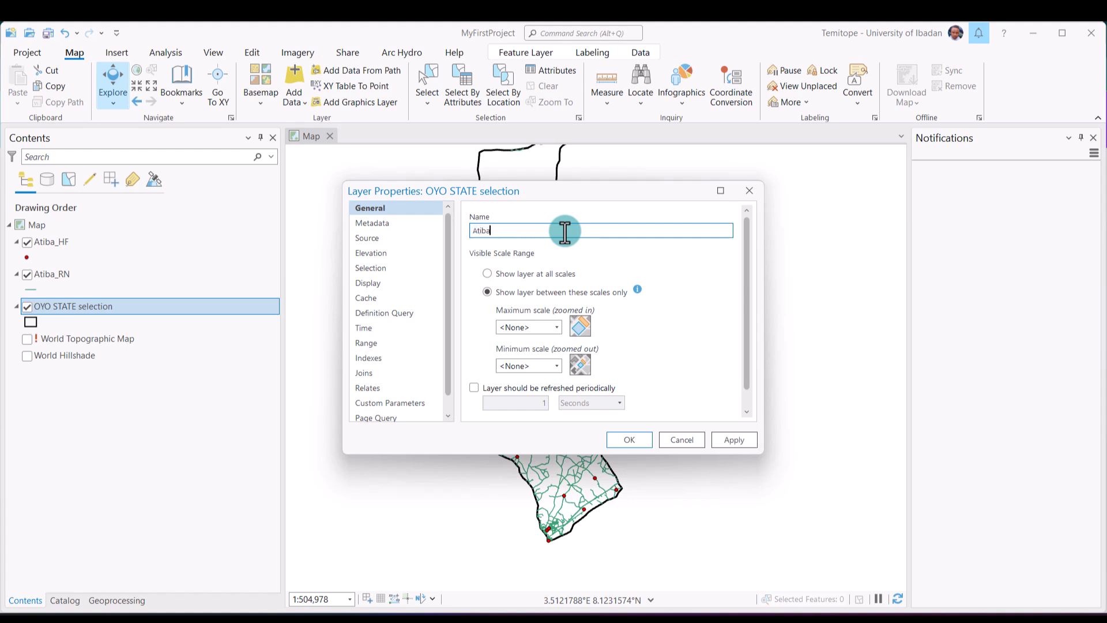
{"action": "type", "text": "_Boundary"}
{"action": "left_click", "coordinate": [724, 438]}
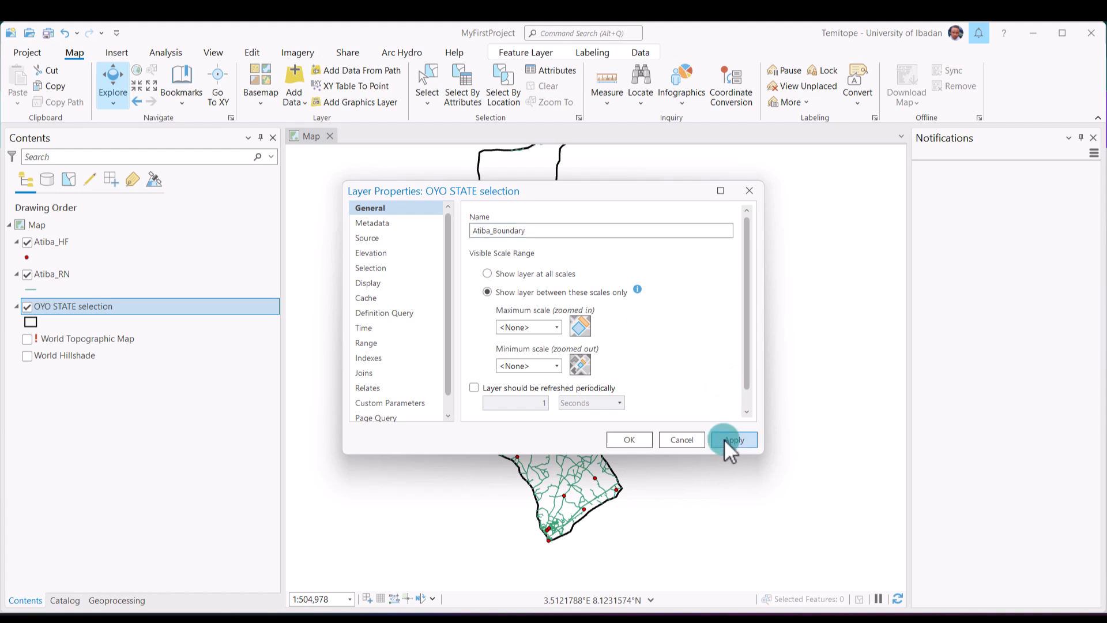
{"action": "left_click", "coordinate": [646, 441]}
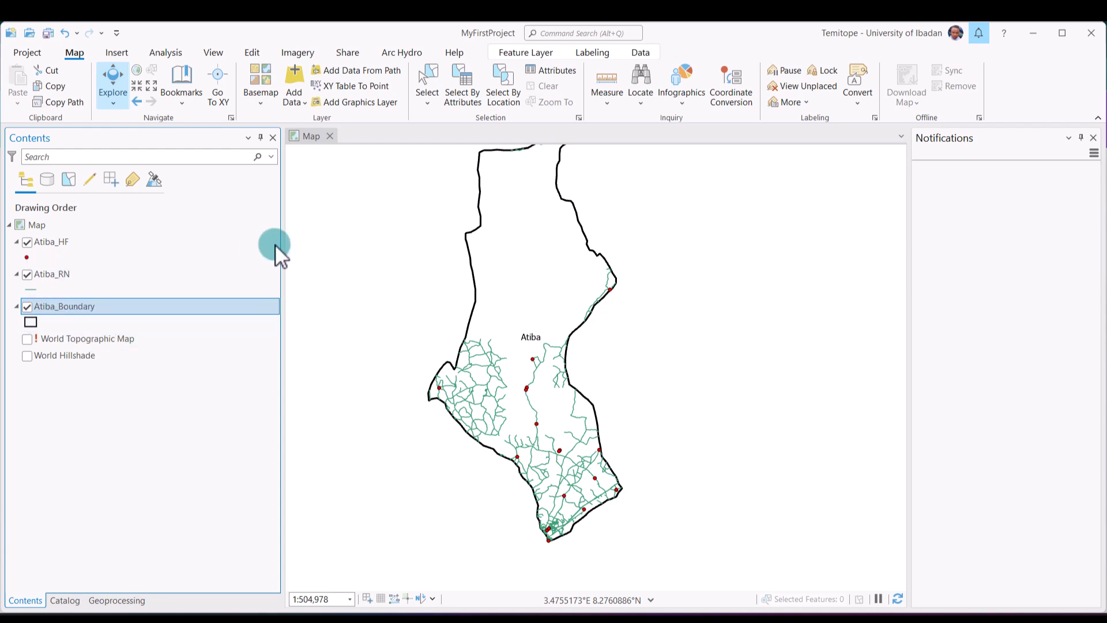
- Examine the extent of the Atiba boundary and the distribution of clipped roads and health facilities inside it
{"action": "left_click_drag", "start_coordinate": [547, 239], "coordinate": [540, 291]}
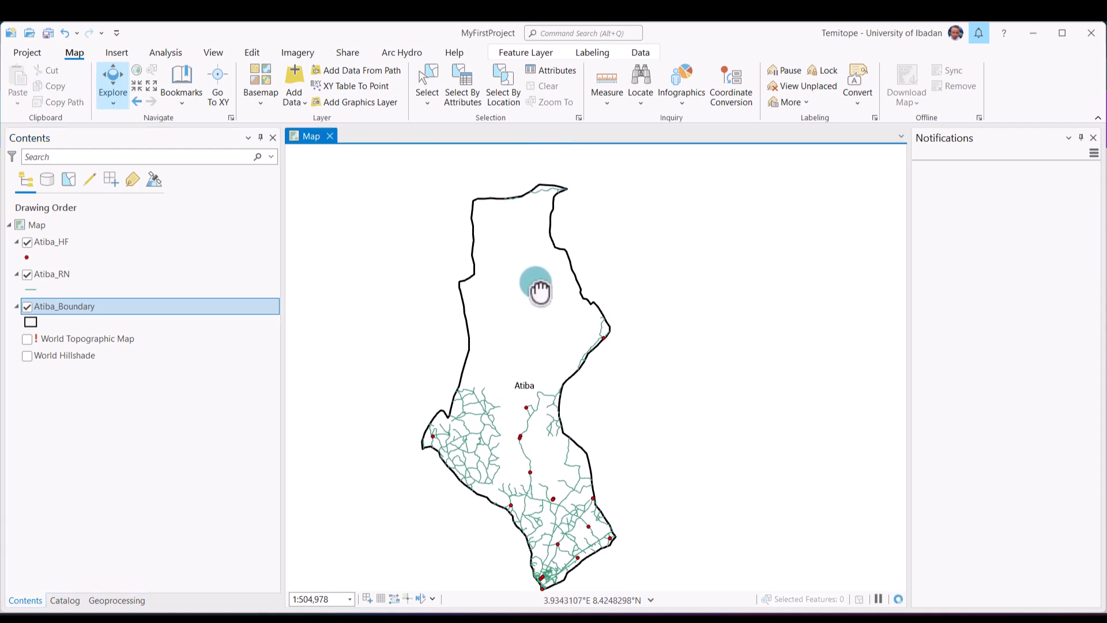
{"action": "left_click_drag", "start_coordinate": [540, 291], "coordinate": [540, 295]}
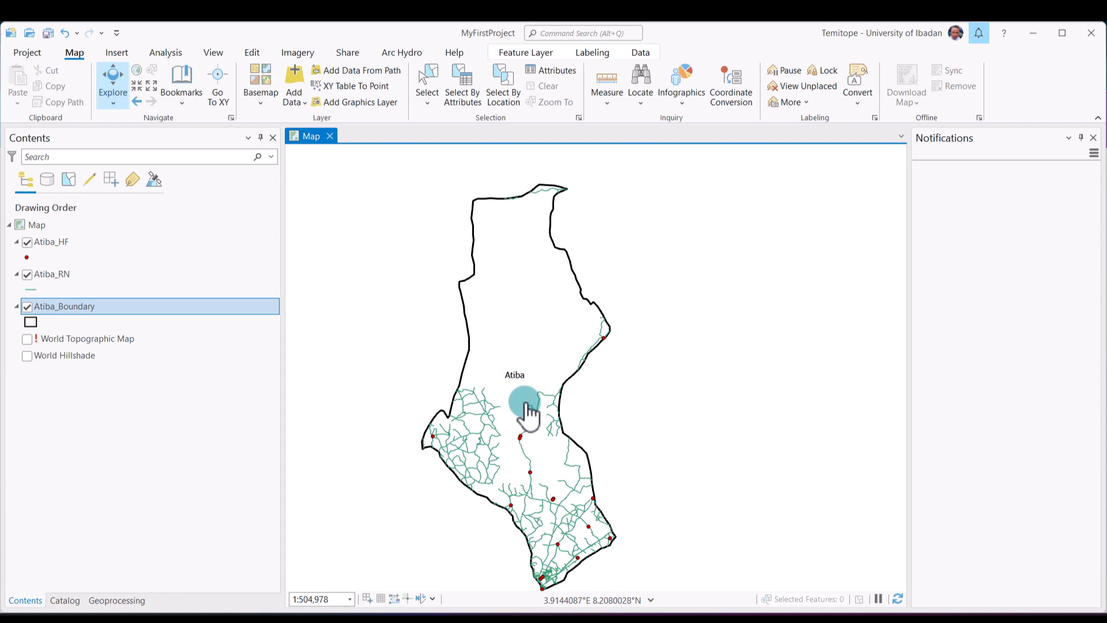
{"action": "left_click_drag", "start_coordinate": [524, 407], "coordinate": [531, 294]}
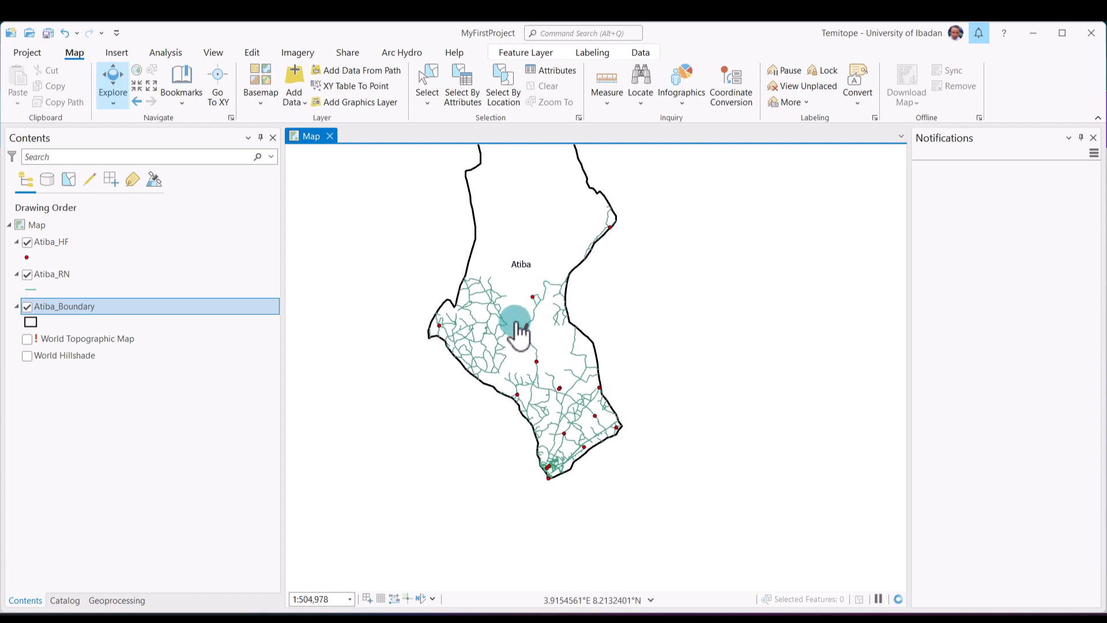
{"action": "scroll", "coordinate": [507, 375], "scroll_direction": "up", "scroll_amount": 3}
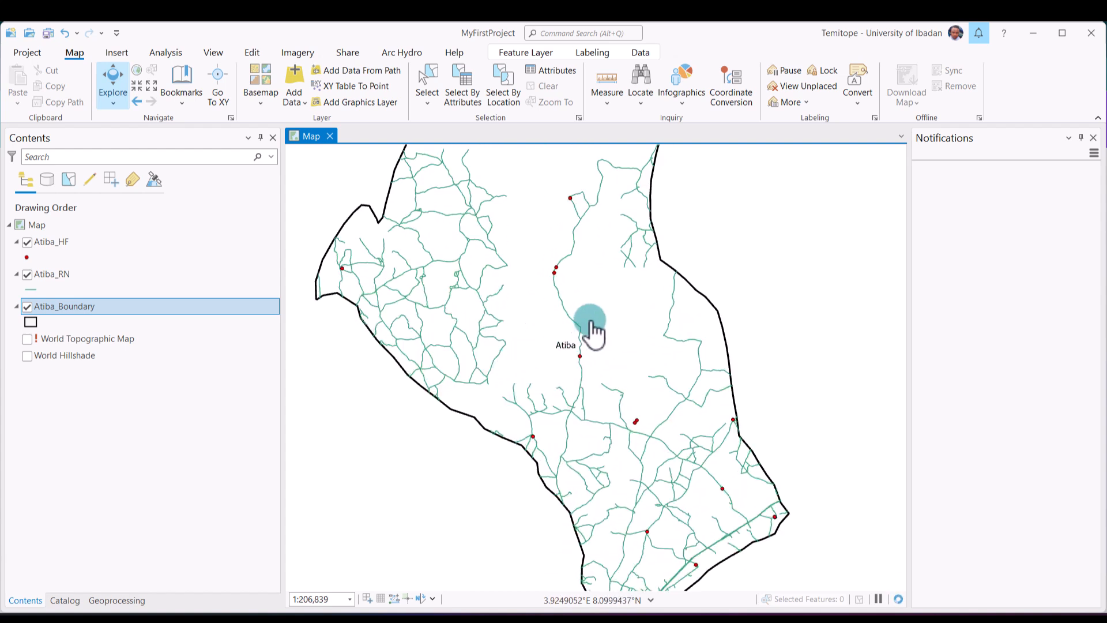
{"action": "scroll", "coordinate": [588, 327], "scroll_direction": "up", "scroll_amount": 4}
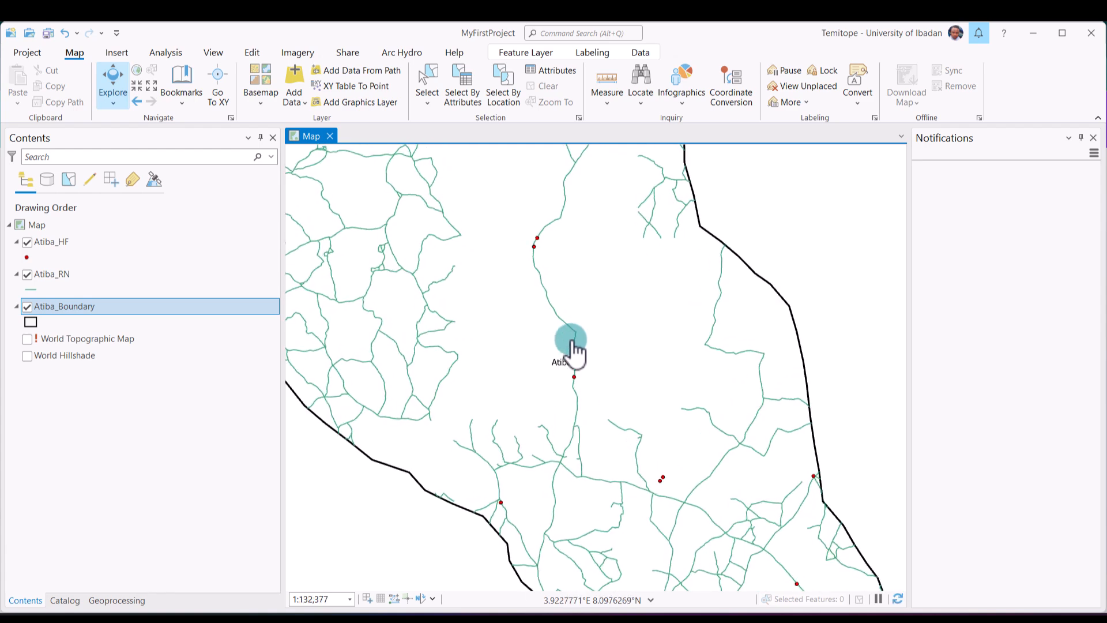
{"action": "scroll", "coordinate": [570, 346], "scroll_direction": "down", "scroll_amount": 3}
{"action": "scroll", "coordinate": [568, 245], "scroll_direction": "down", "scroll_amount": 1}
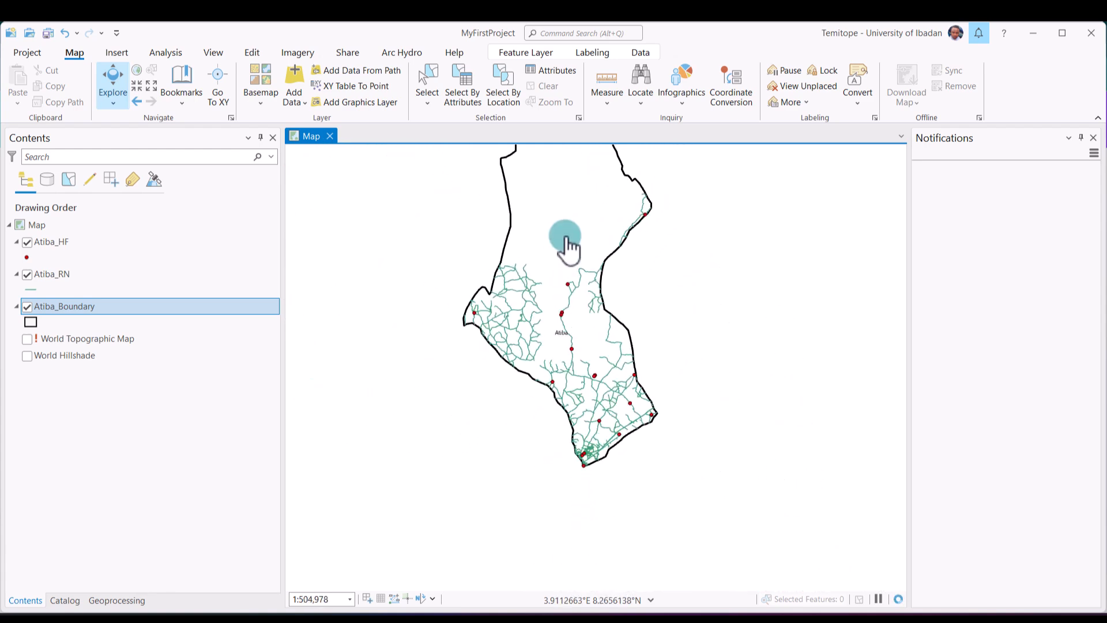
{"action": "left_click_drag", "start_coordinate": [565, 245], "coordinate": [571, 331]}
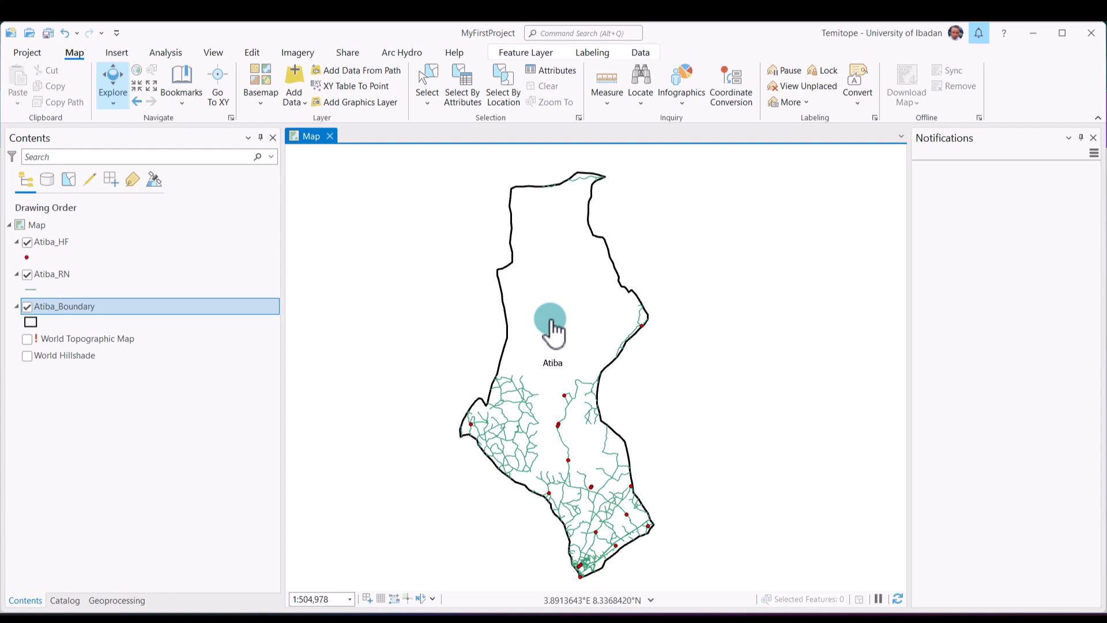
- Show the World Hillshade and World Topographic Map layers behind Atiba and hide both again
{"action": "left_click", "coordinate": [32, 354]}
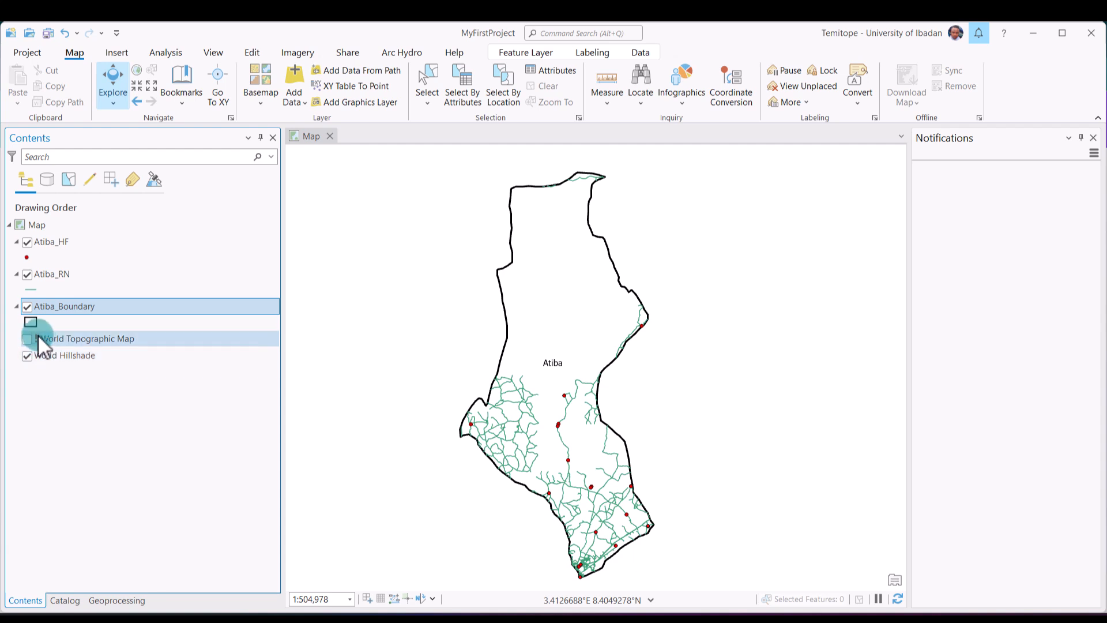
{"action": "left_click", "coordinate": [27, 339]}
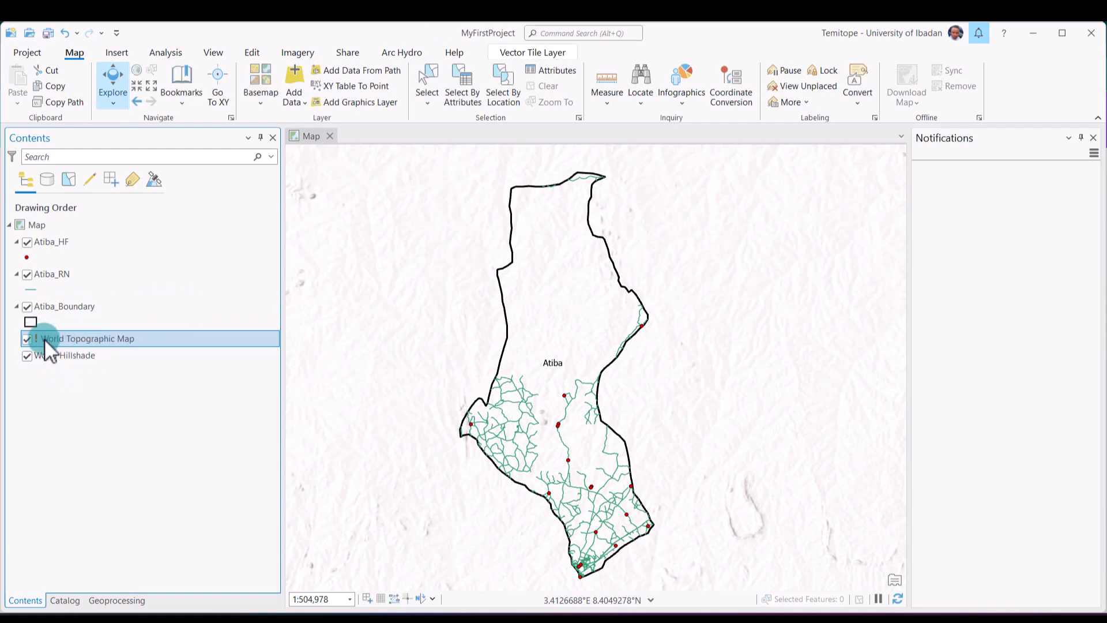
{"action": "left_click", "coordinate": [27, 339]}
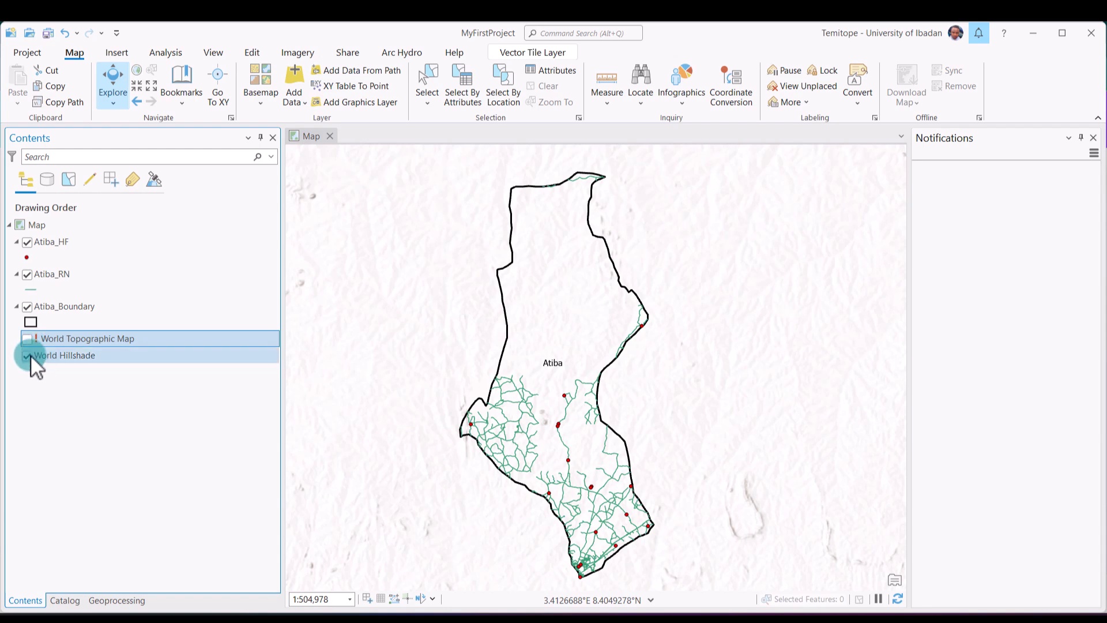
{"action": "left_click", "coordinate": [27, 355]}
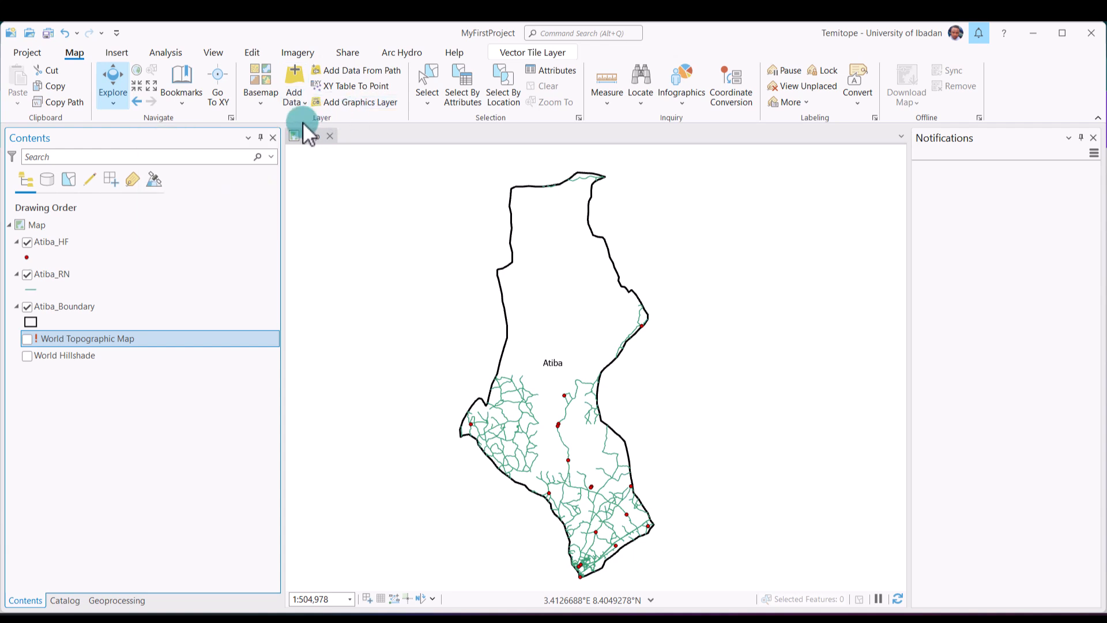
- Change the map's basemap to Imagery and inspect the land cover within the northern part of Atiba
{"action": "left_click", "coordinate": [263, 103]}
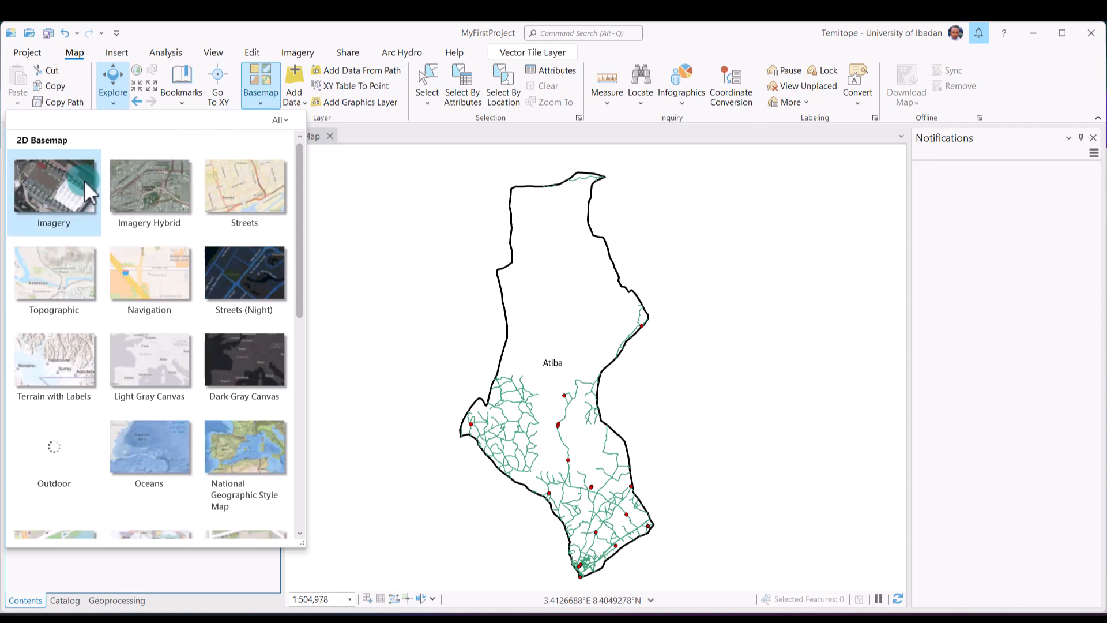
{"action": "left_click", "coordinate": [71, 199]}
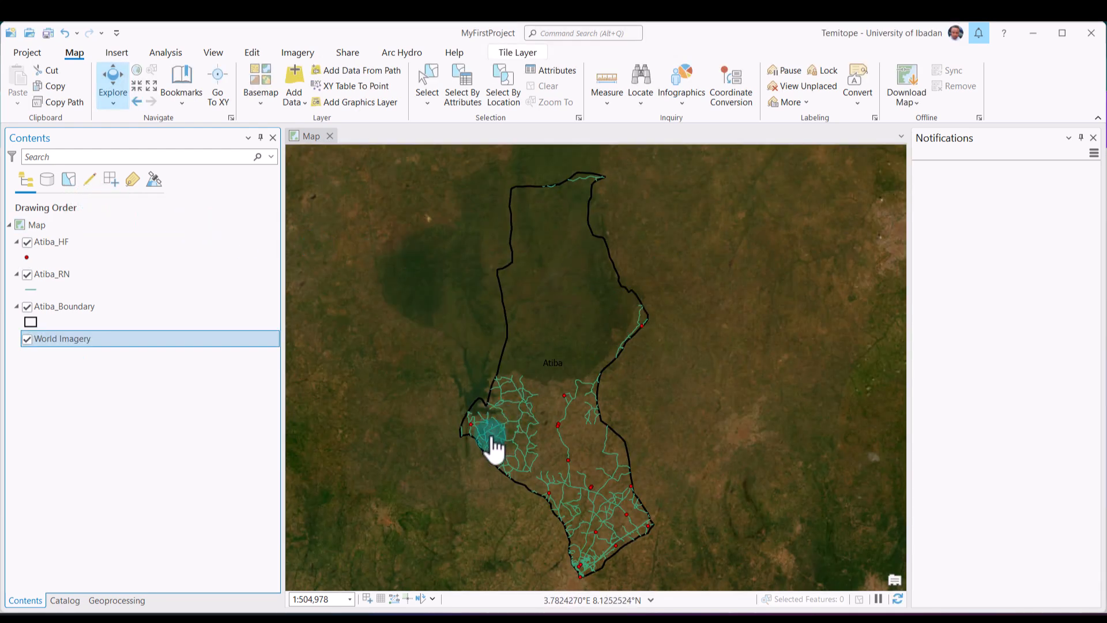
{"action": "scroll", "coordinate": [531, 435], "scroll_direction": "up", "scroll_amount": 2}
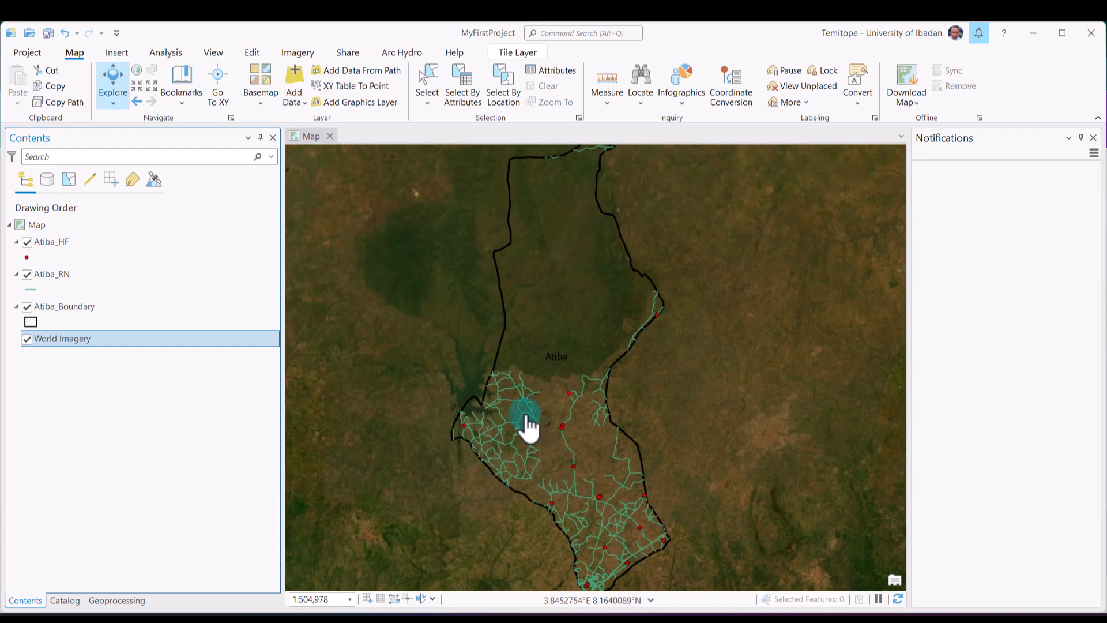
{"action": "left_click_drag", "start_coordinate": [569, 287], "coordinate": [578, 355]}
{"action": "scroll", "coordinate": [576, 353], "scroll_direction": "up", "scroll_amount": 4}
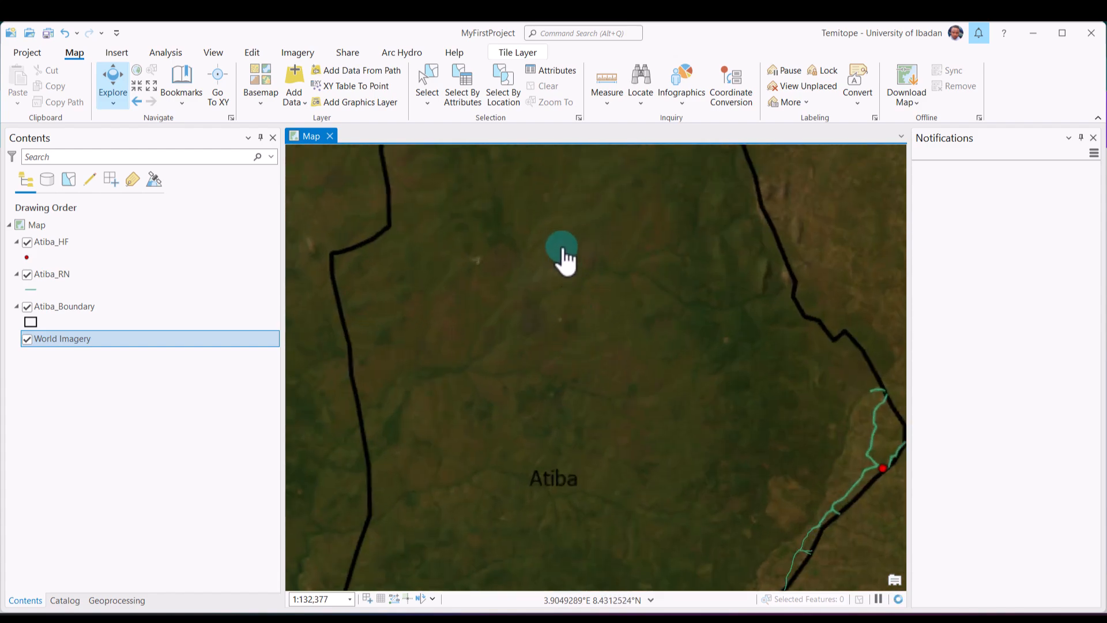
{"action": "scroll", "coordinate": [535, 345], "scroll_direction": "up", "scroll_amount": 4}
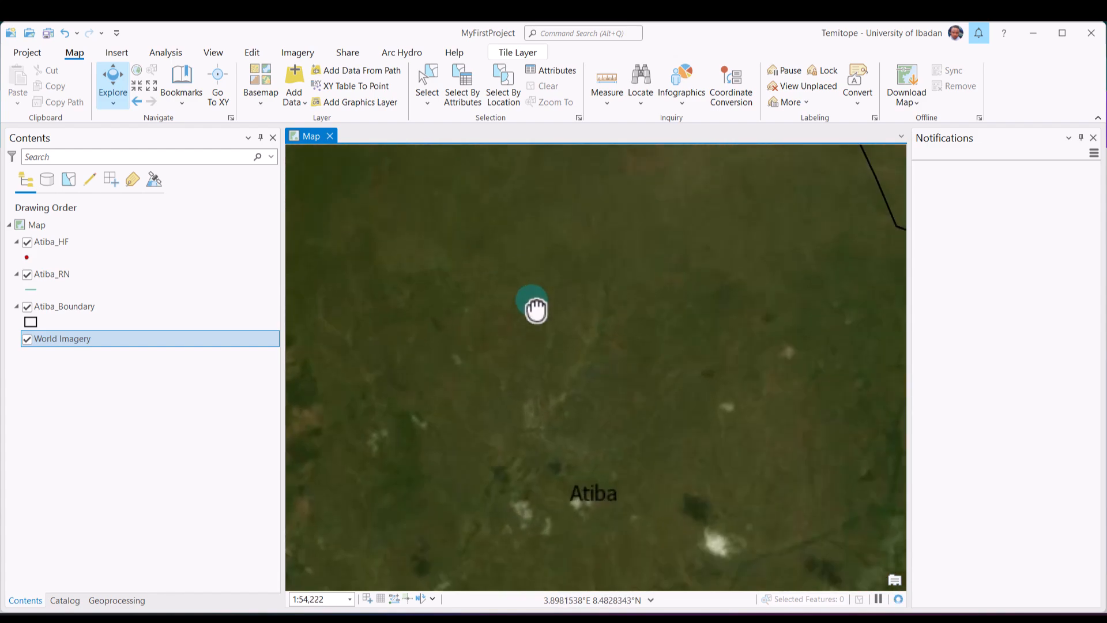
{"action": "scroll", "coordinate": [553, 309], "scroll_direction": "down", "scroll_amount": 2}
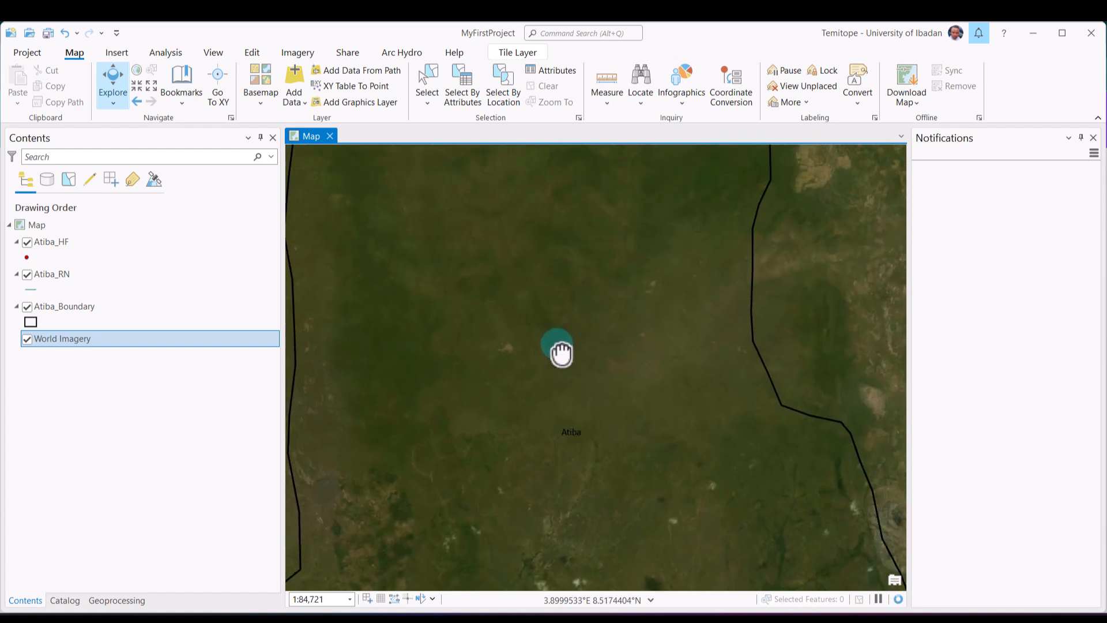
- Inspect the satellite imagery from Atiba's northern tip down through the central part of the boundary
{"action": "left_click_drag", "start_coordinate": [589, 285], "coordinate": [599, 371]}
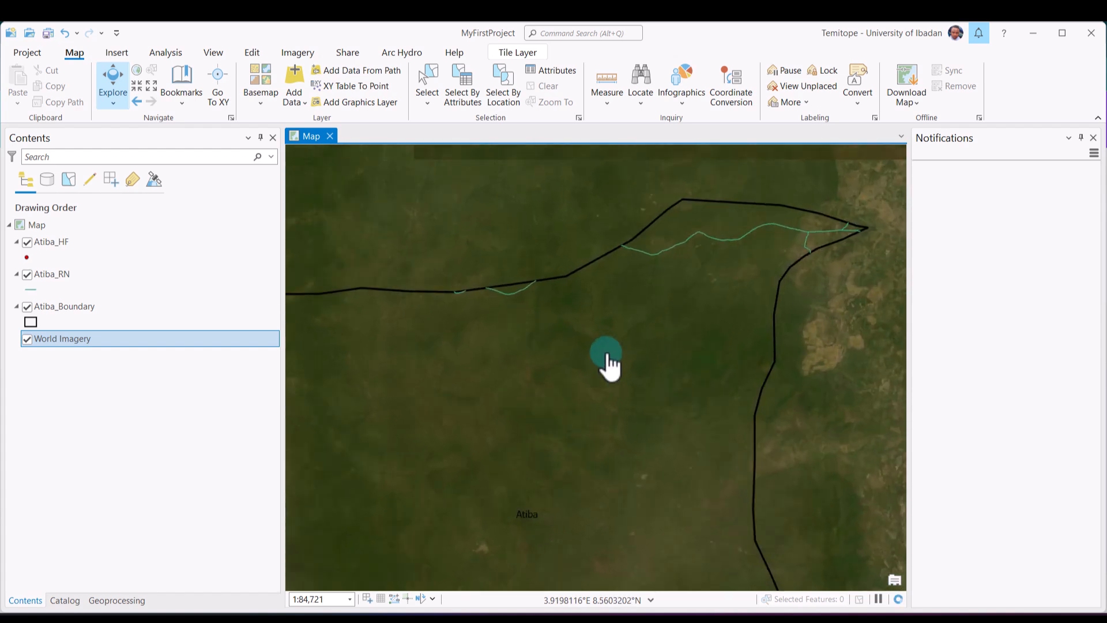
{"action": "scroll", "coordinate": [665, 294], "scroll_direction": "up", "scroll_amount": 2}
{"action": "left_click_drag", "start_coordinate": [648, 294], "coordinate": [513, 408]}
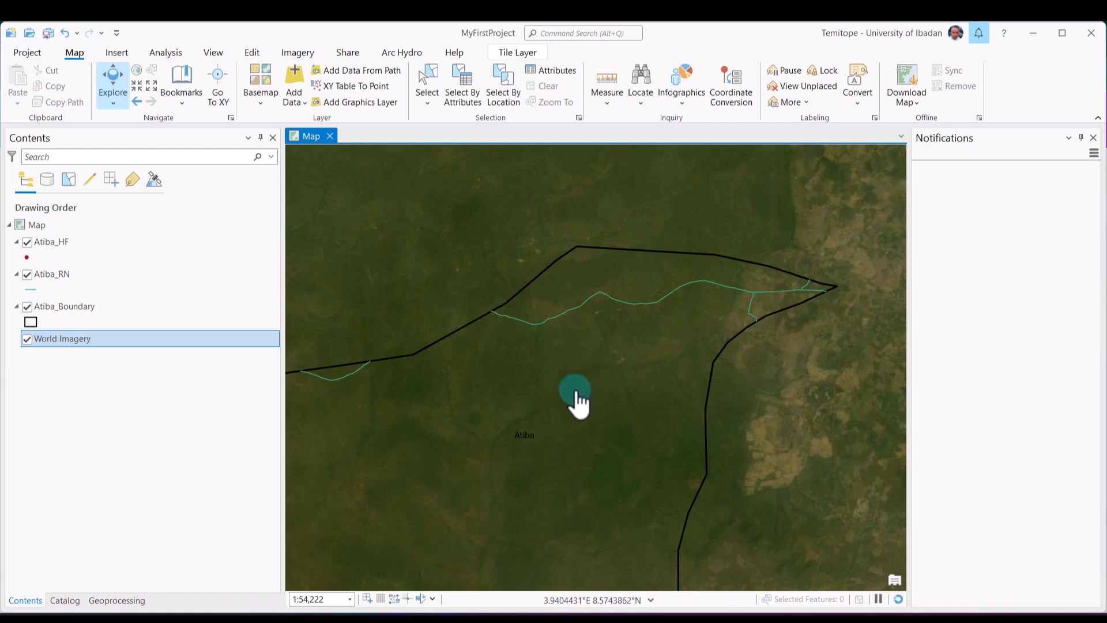
{"action": "left_click_drag", "start_coordinate": [608, 359], "coordinate": [727, 241]}
{"action": "left_click_drag", "start_coordinate": [578, 407], "coordinate": [661, 279]}
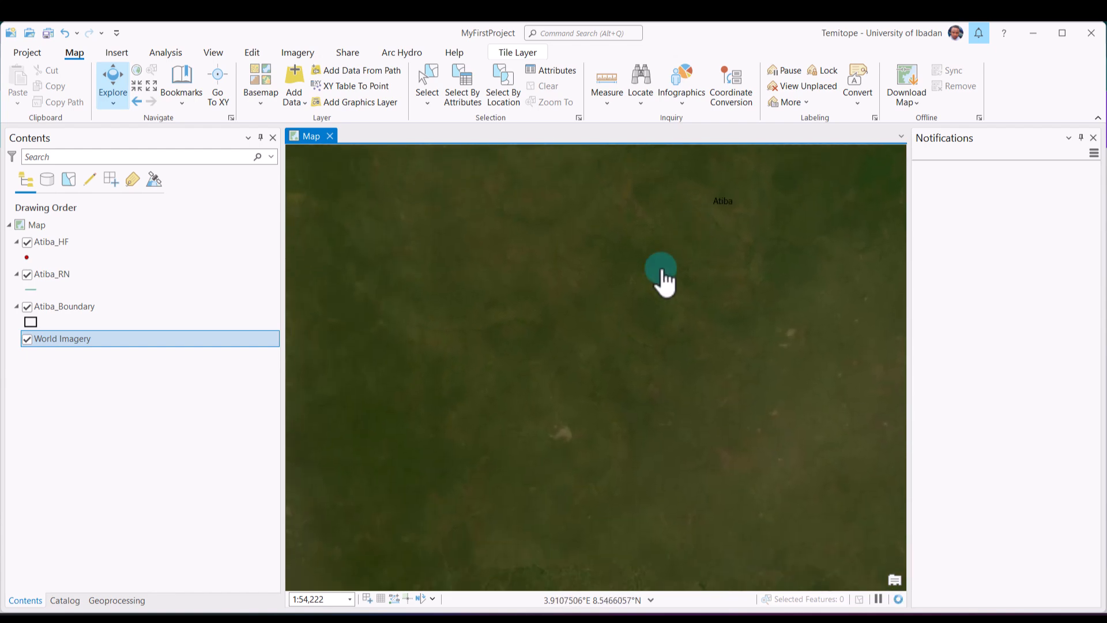
{"action": "scroll", "coordinate": [633, 309], "scroll_direction": "down", "scroll_amount": 2}
{"action": "left_click_drag", "start_coordinate": [554, 393], "coordinate": [597, 179]}
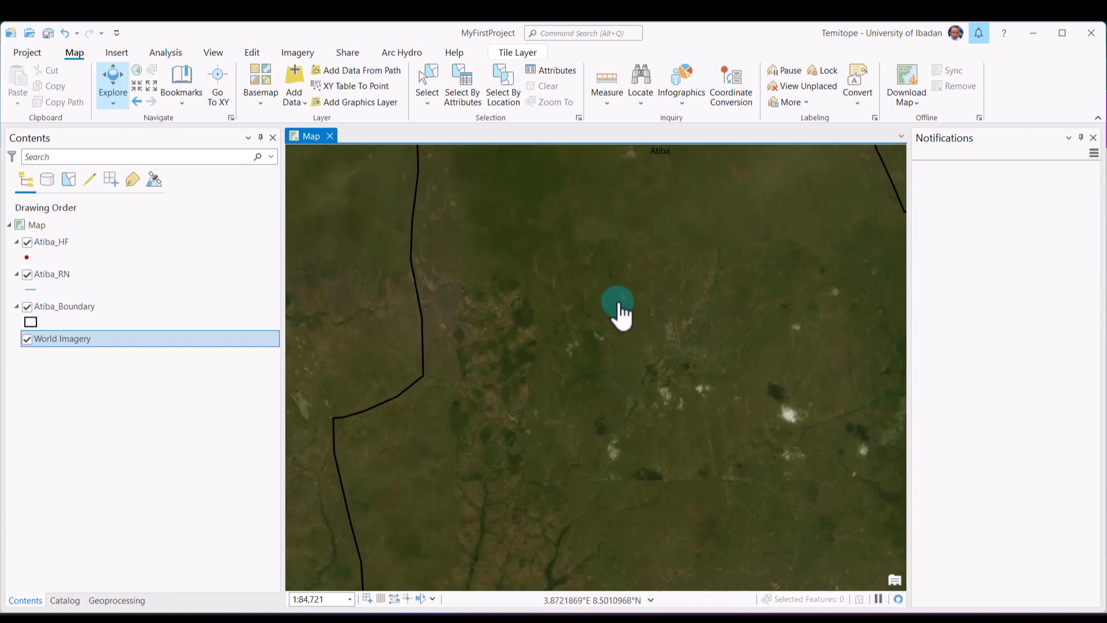
{"action": "scroll", "coordinate": [616, 308], "scroll_direction": "down", "scroll_amount": 2}
{"action": "left_click_drag", "start_coordinate": [599, 346], "coordinate": [593, 203]}
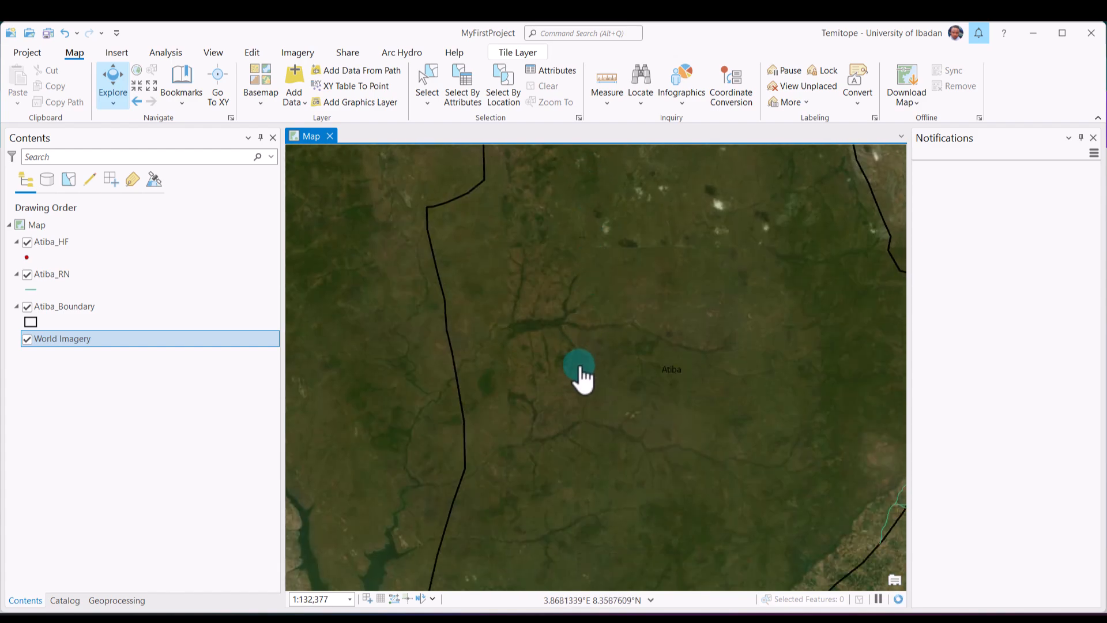
- Examine the imagery beneath the clipped roads and health facilities in the southern half of Atiba
{"action": "left_click_drag", "start_coordinate": [583, 375], "coordinate": [553, 183]}
{"action": "scroll", "coordinate": [586, 303], "scroll_direction": "down", "scroll_amount": 2}
{"action": "left_click_drag", "start_coordinate": [559, 381], "coordinate": [580, 233]}
{"action": "scroll", "coordinate": [563, 341], "scroll_direction": "up", "scroll_amount": 2}
{"action": "scroll", "coordinate": [638, 341], "scroll_direction": "down", "scroll_amount": 2}
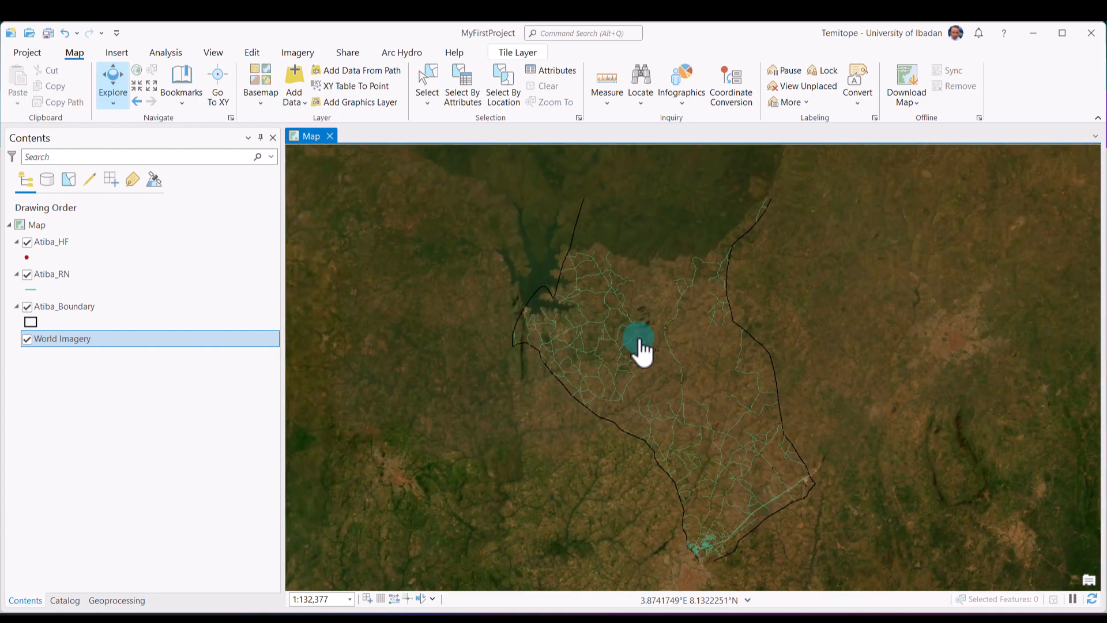
{"action": "scroll", "coordinate": [635, 342], "scroll_direction": "up", "scroll_amount": 2}
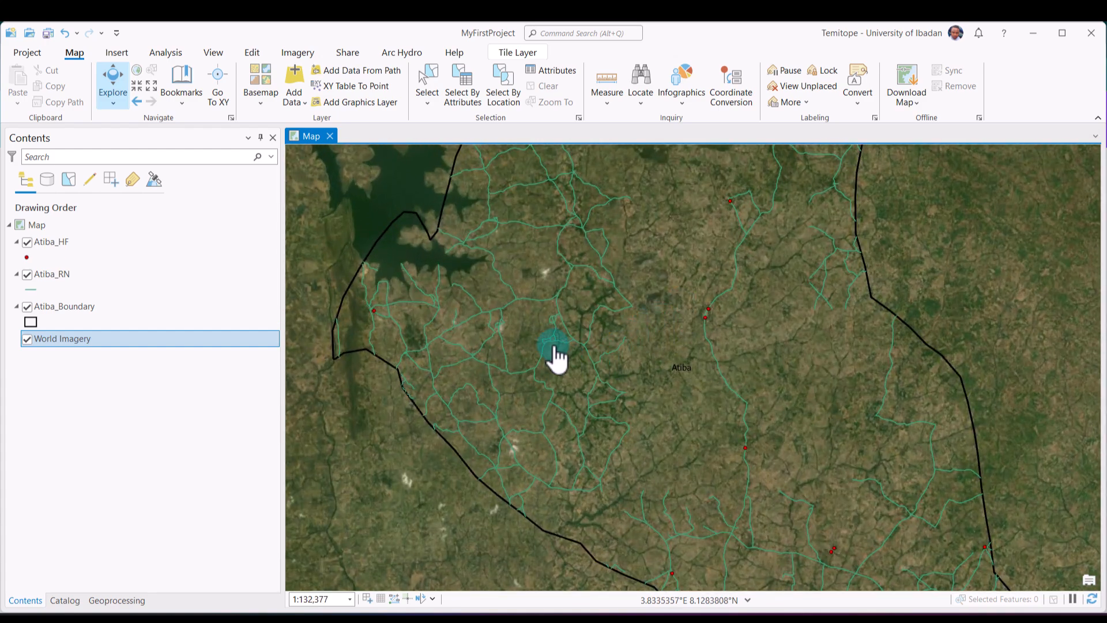
{"action": "scroll", "coordinate": [556, 360], "scroll_direction": "up", "scroll_amount": 2}
{"action": "left_click_drag", "start_coordinate": [568, 264], "coordinate": [447, 413]}
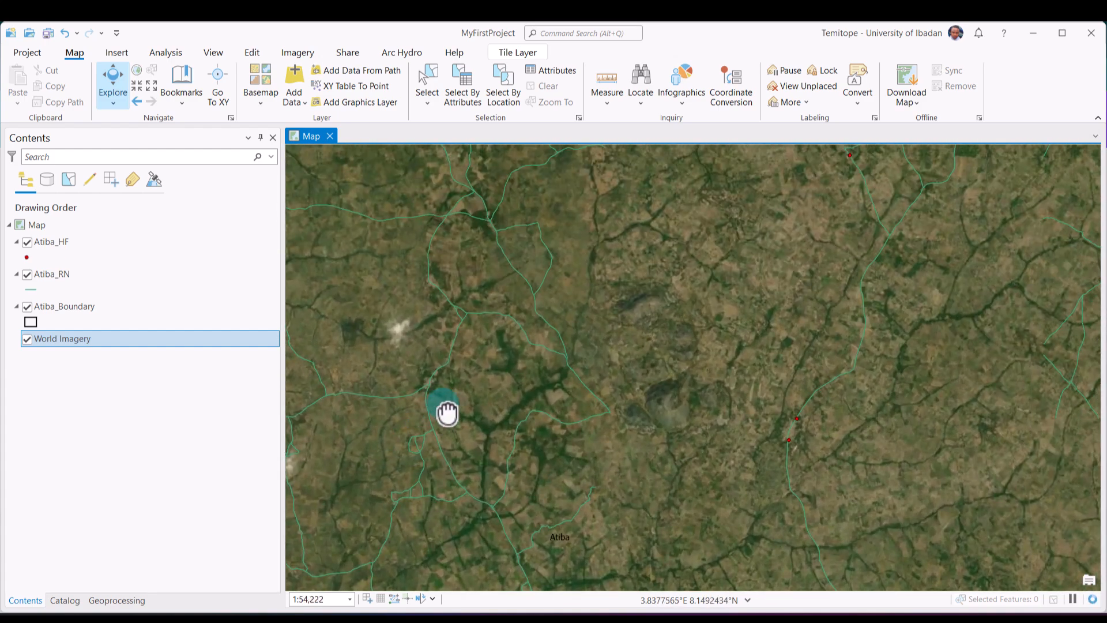
{"action": "left_click_drag", "start_coordinate": [655, 276], "coordinate": [615, 424]}
{"action": "scroll", "coordinate": [616, 326], "scroll_direction": "down", "scroll_amount": 3}
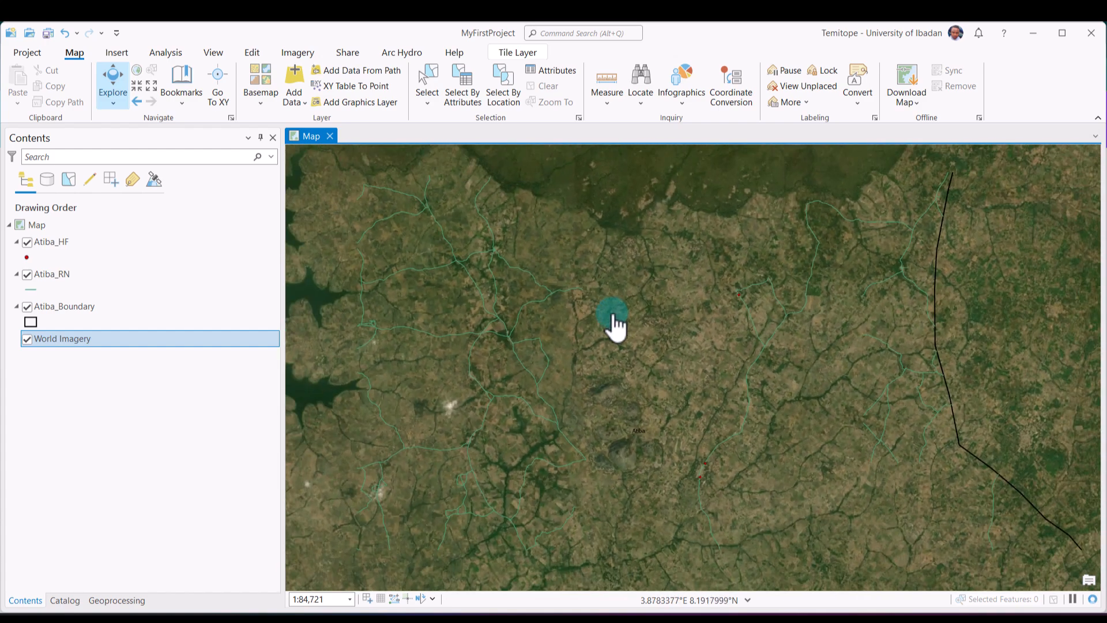
{"action": "left_click_drag", "start_coordinate": [642, 280], "coordinate": [531, 433]}
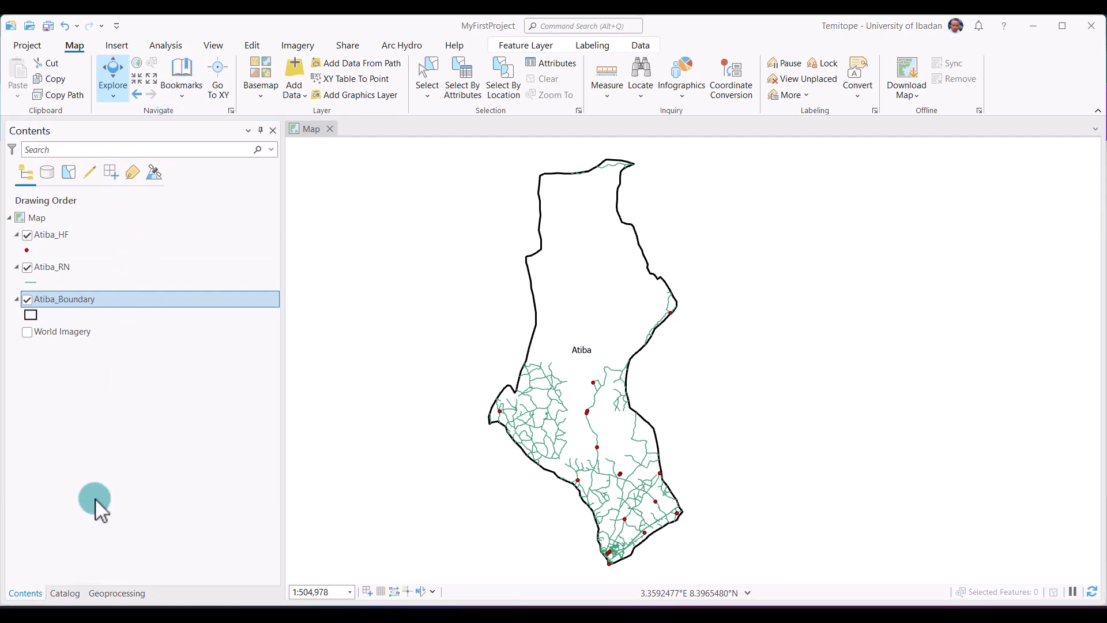
- Create a new layout with the ANSI Landscape Letter page size, 8.5 by 11 inches
{"action": "left_click", "coordinate": [118, 49]}
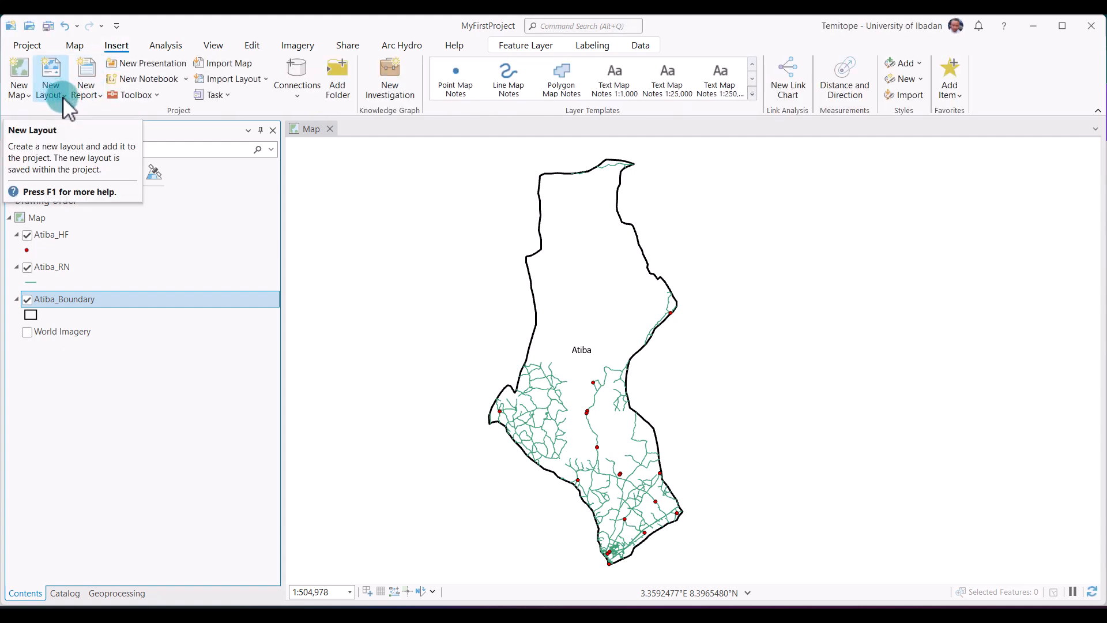
{"action": "left_click", "coordinate": [63, 97]}
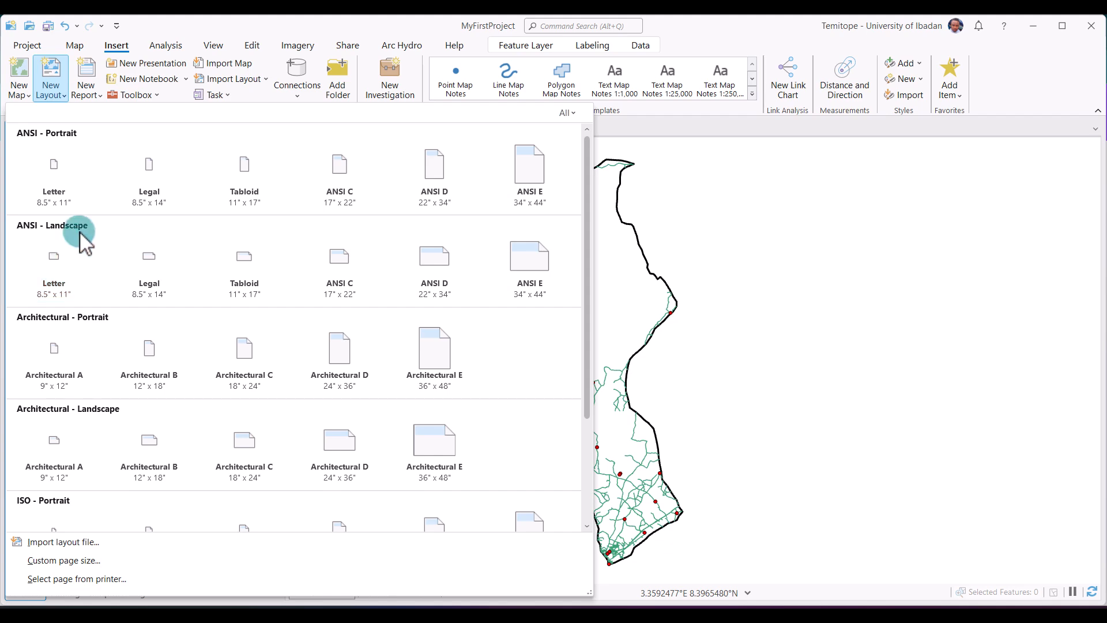
{"action": "left_click", "coordinate": [58, 271]}
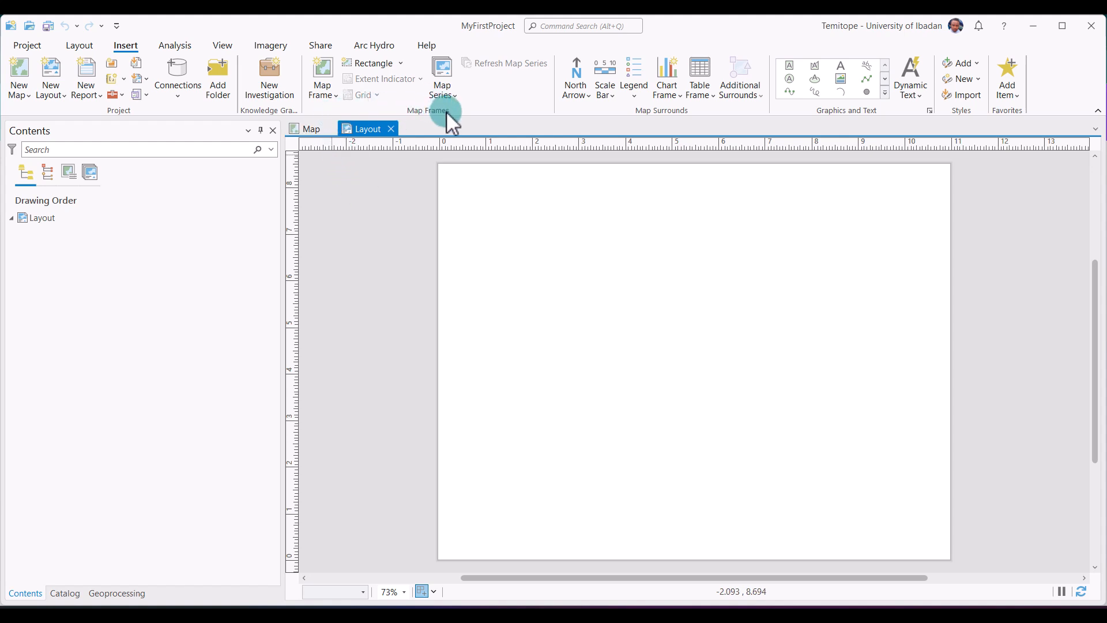
- Insert a map frame from the open map view at 1:504,978 and enlarge it to nearly fill the page
{"action": "left_click", "coordinate": [337, 100]}
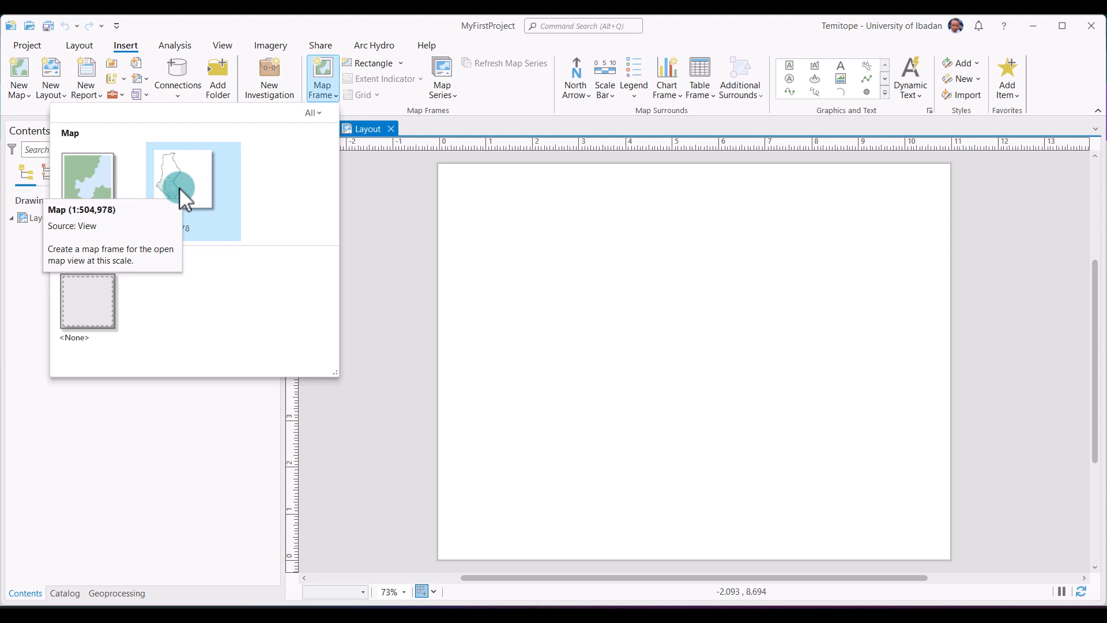
{"action": "left_click", "coordinate": [178, 187]}
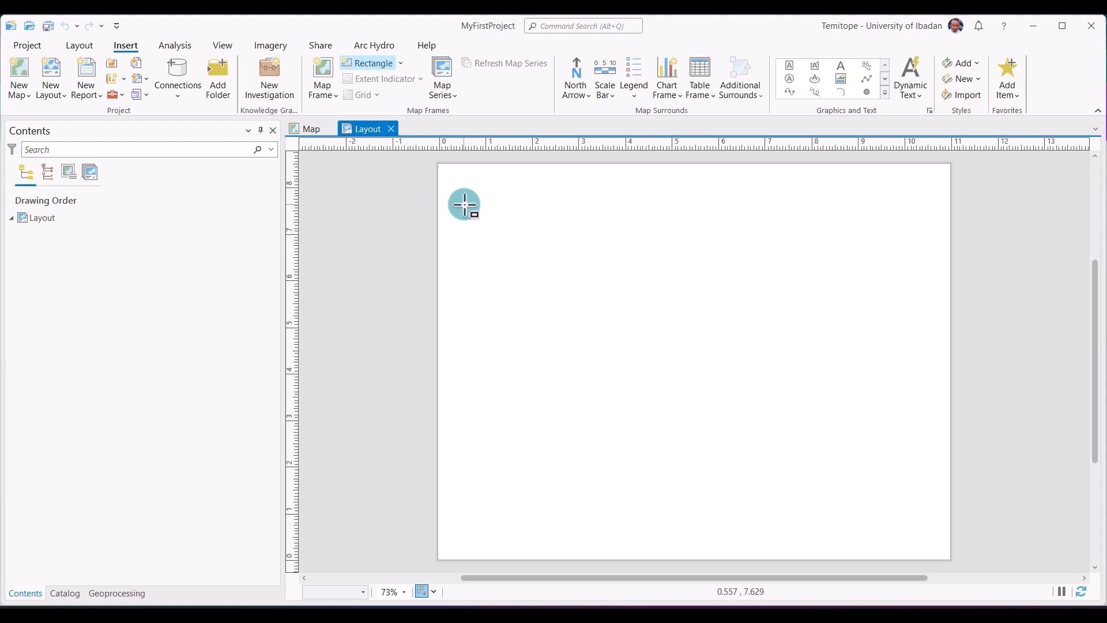
{"action": "left_click_drag", "start_coordinate": [464, 204], "coordinate": [806, 469]}
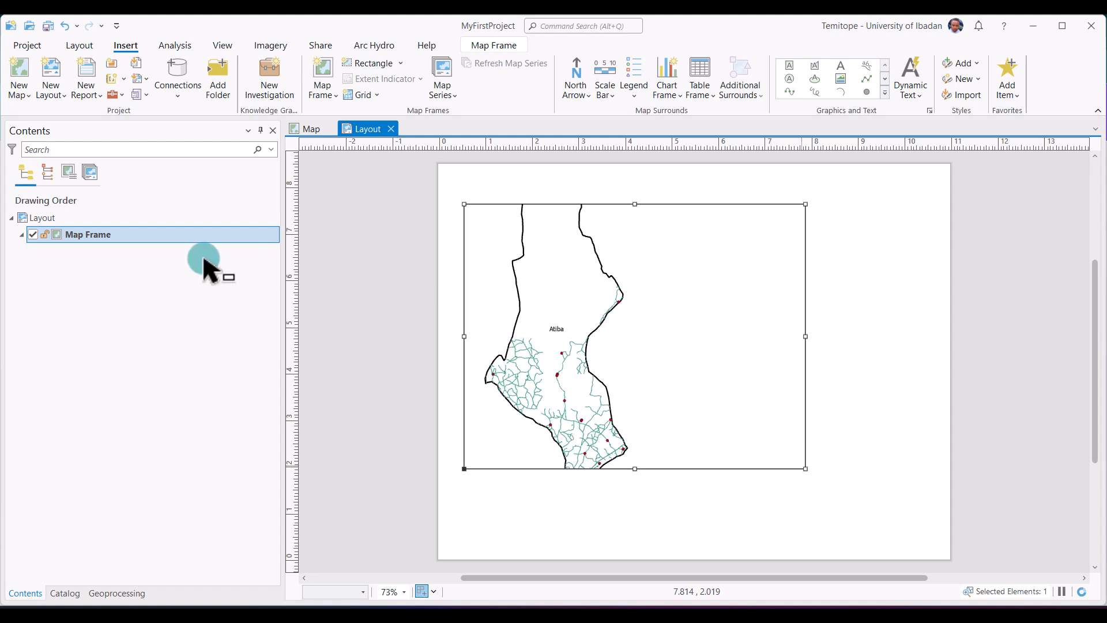
{"action": "left_click", "coordinate": [78, 237]}
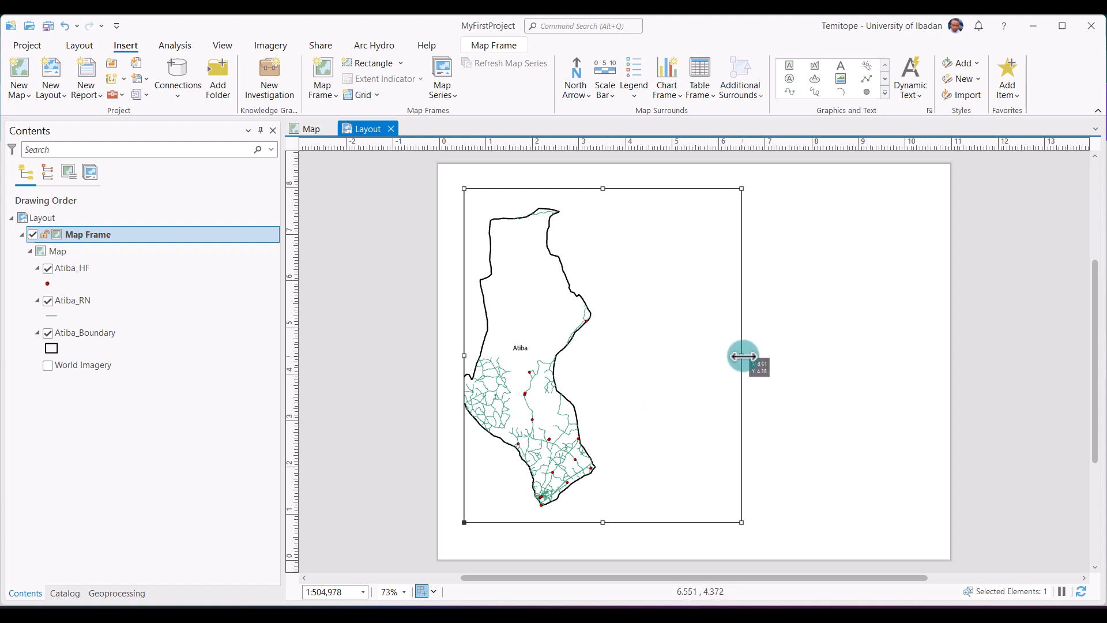
{"action": "left_click_drag", "start_coordinate": [742, 356], "coordinate": [921, 380]}
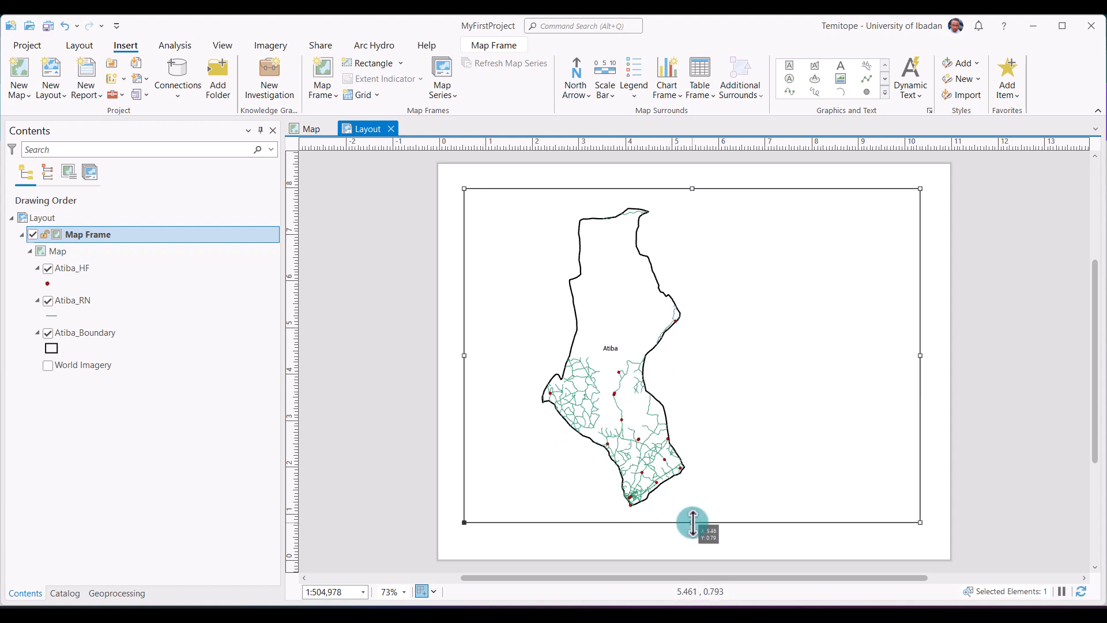
{"action": "left_click_drag", "start_coordinate": [695, 523], "coordinate": [693, 531]}
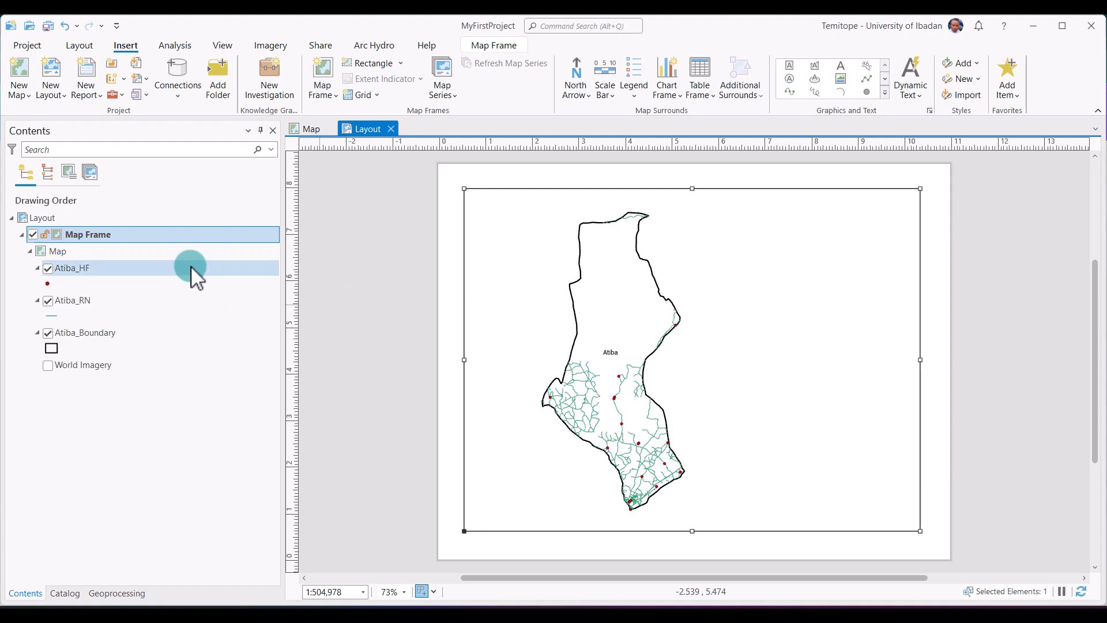
- Activate the map frame, shift Atiba toward its centre, set the scale to 1:500,978 and close the activation
{"action": "right_click", "coordinate": [102, 230]}
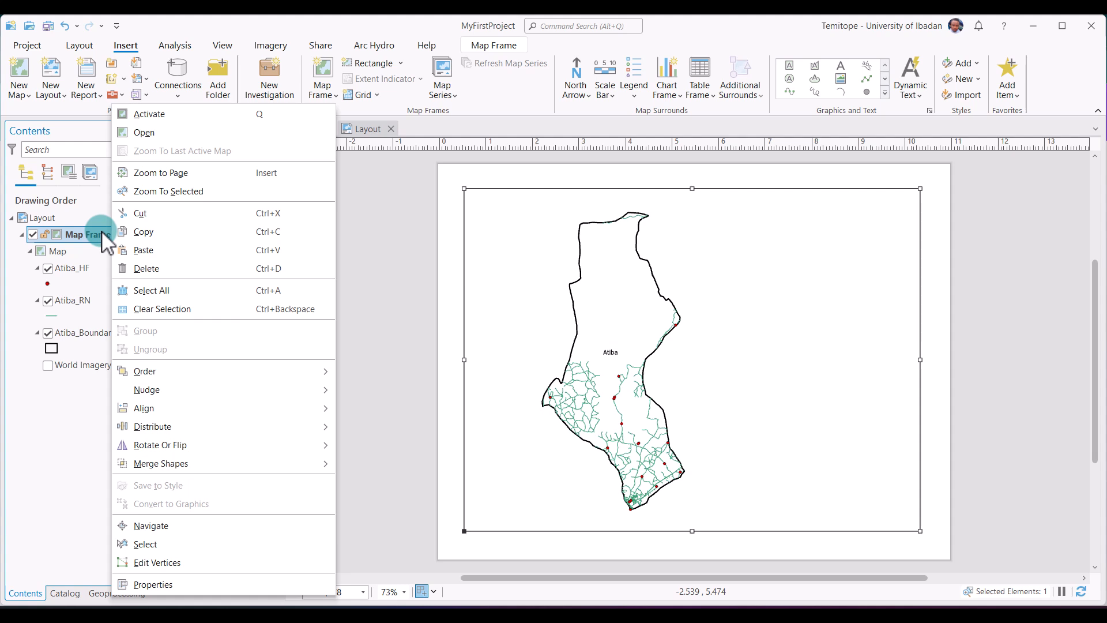
{"action": "left_click", "coordinate": [149, 114]}
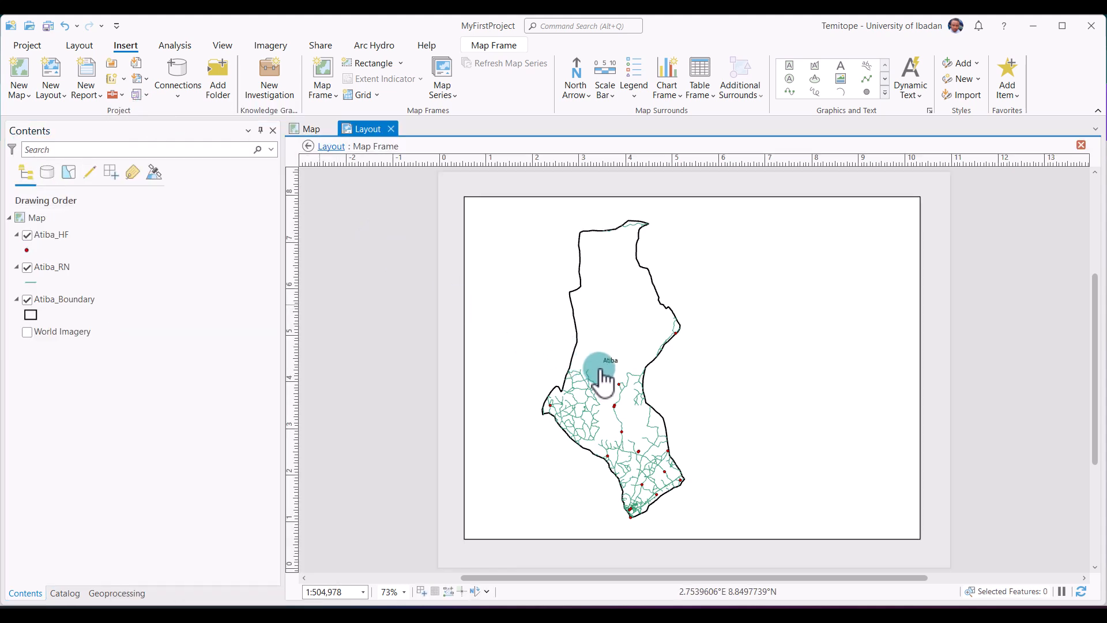
{"action": "left_click_drag", "start_coordinate": [601, 378], "coordinate": [655, 383]}
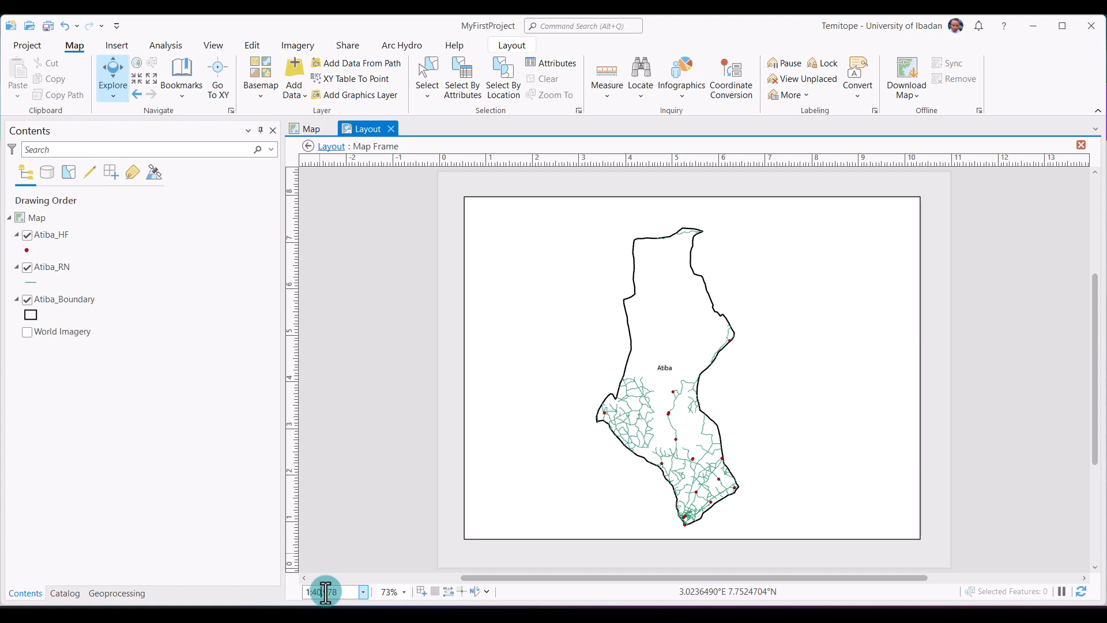
{"action": "key", "text": "Return"}
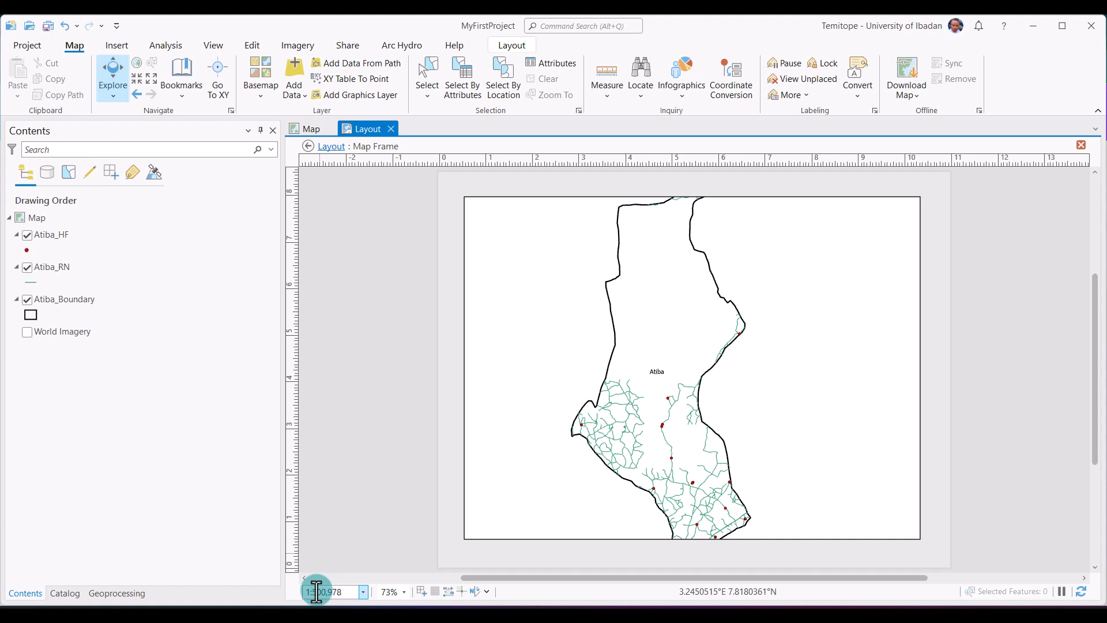
{"action": "key", "text": "Return"}
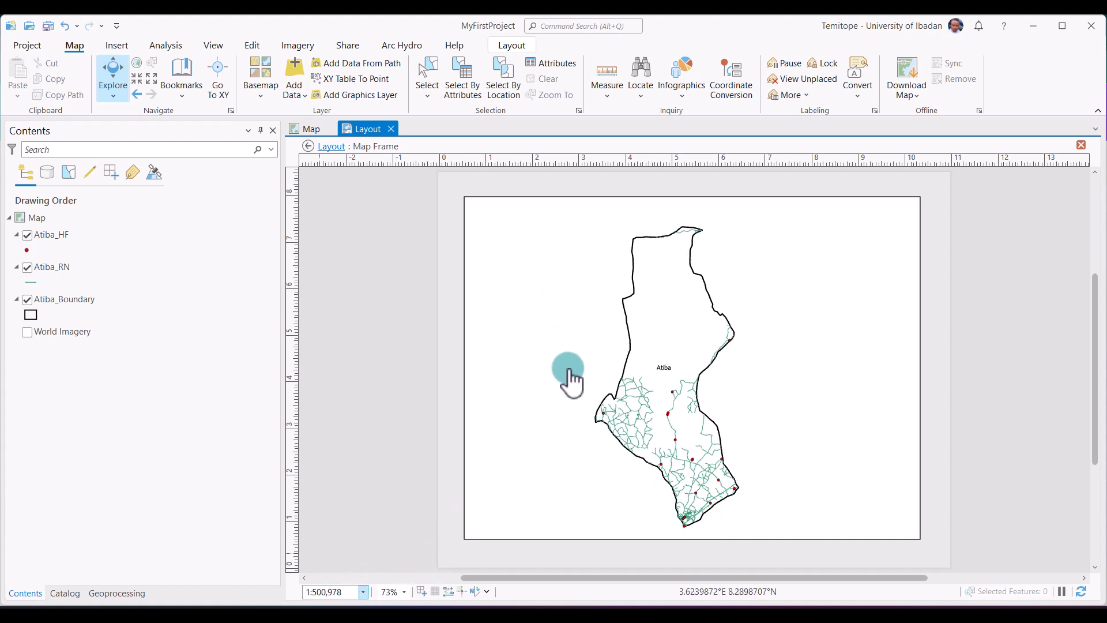
{"action": "left_click_drag", "start_coordinate": [661, 329], "coordinate": [666, 342]}
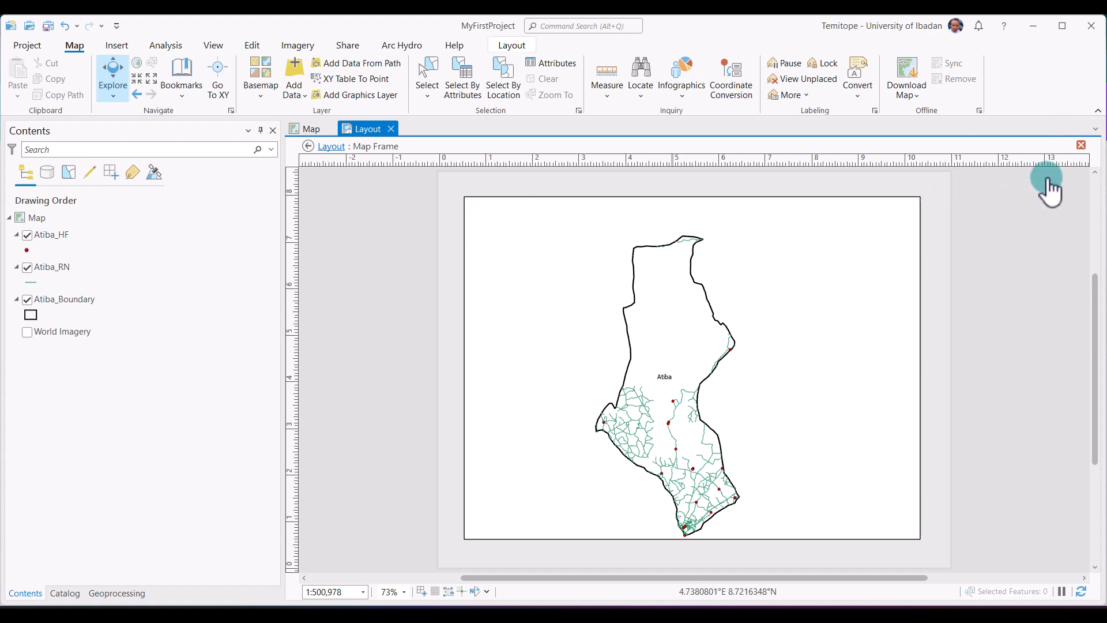
{"action": "left_click", "coordinate": [1084, 146]}
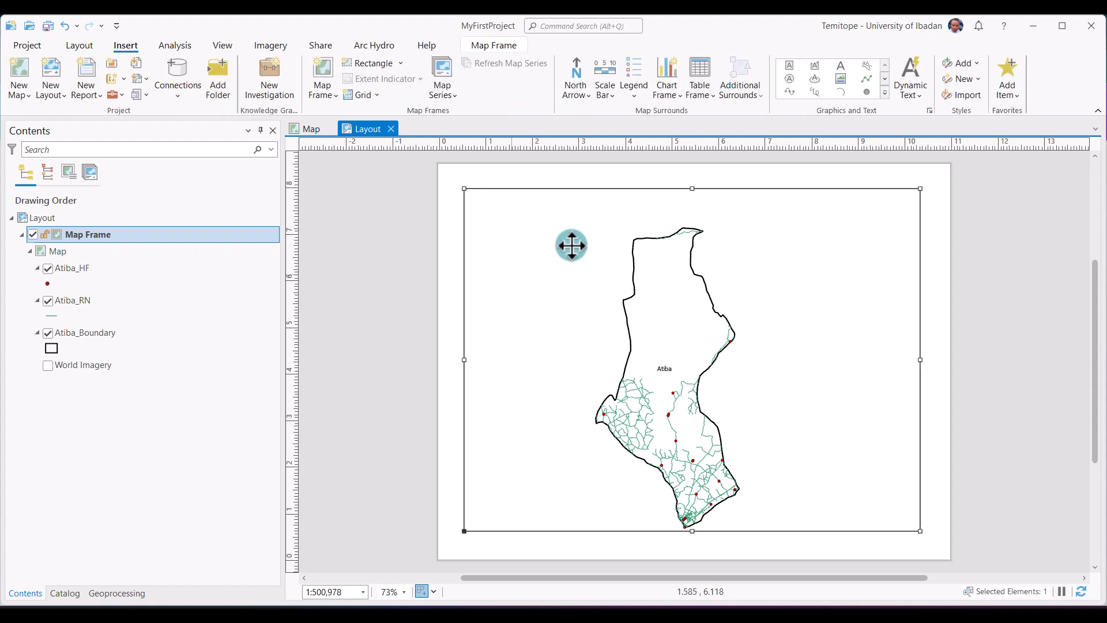
- Lower the map frame's upper edge to leave a blank strip above it, and reposition Atiba fully inside the frame
{"action": "left_click_drag", "start_coordinate": [693, 189], "coordinate": [703, 214]}
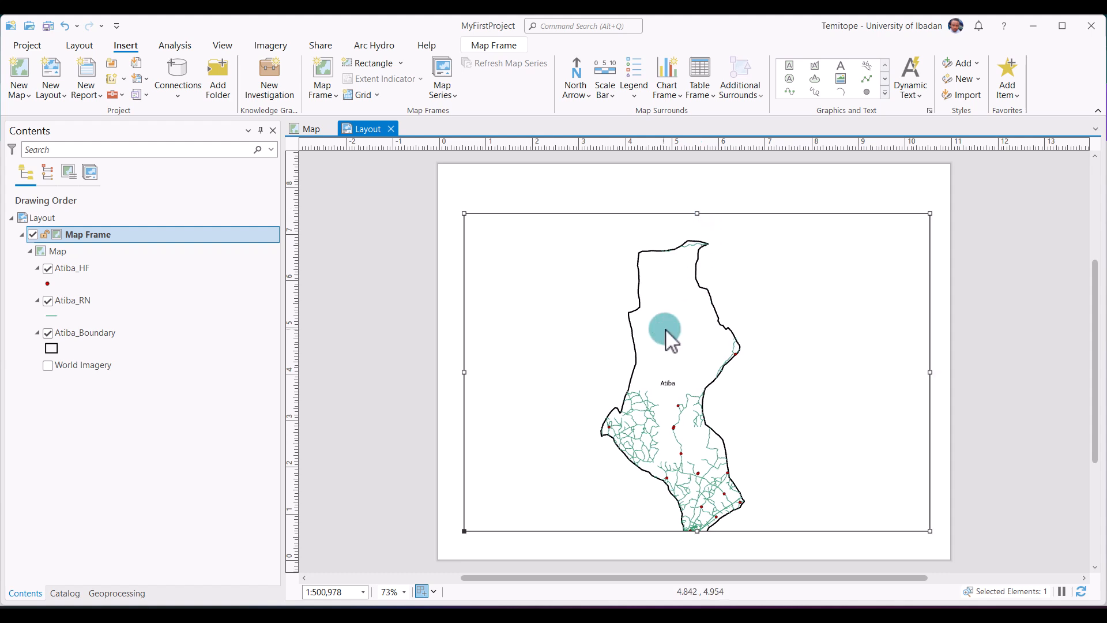
{"action": "right_click", "coordinate": [666, 330]}
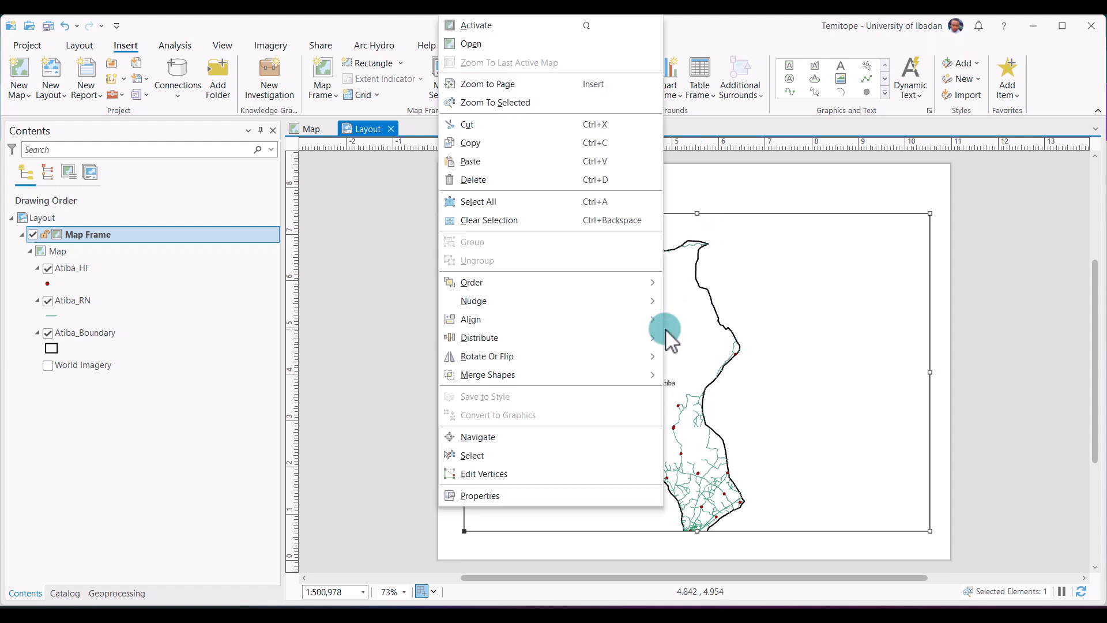
{"action": "left_click", "coordinate": [500, 24]}
{"action": "mouse_move", "coordinate": [692, 362]}
{"action": "left_mouse_down"}
{"action": "mouse_move", "coordinate": [698, 330]}
{"action": "mouse_move", "coordinate": [694, 340]}
{"action": "left_mouse_up"}
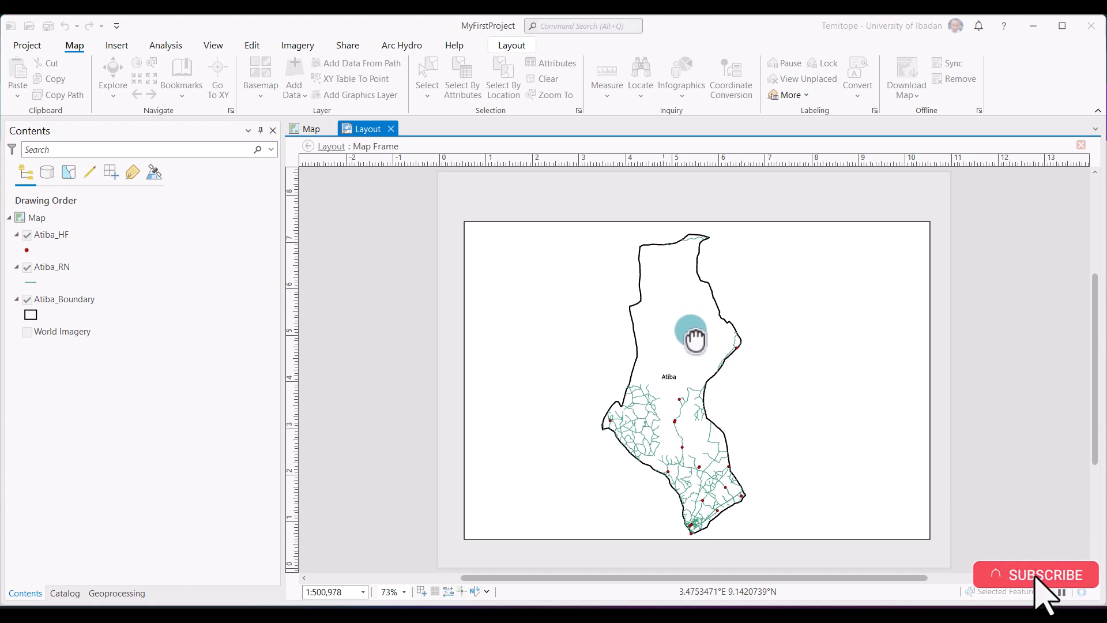
{"action": "left_click", "coordinate": [1082, 146]}
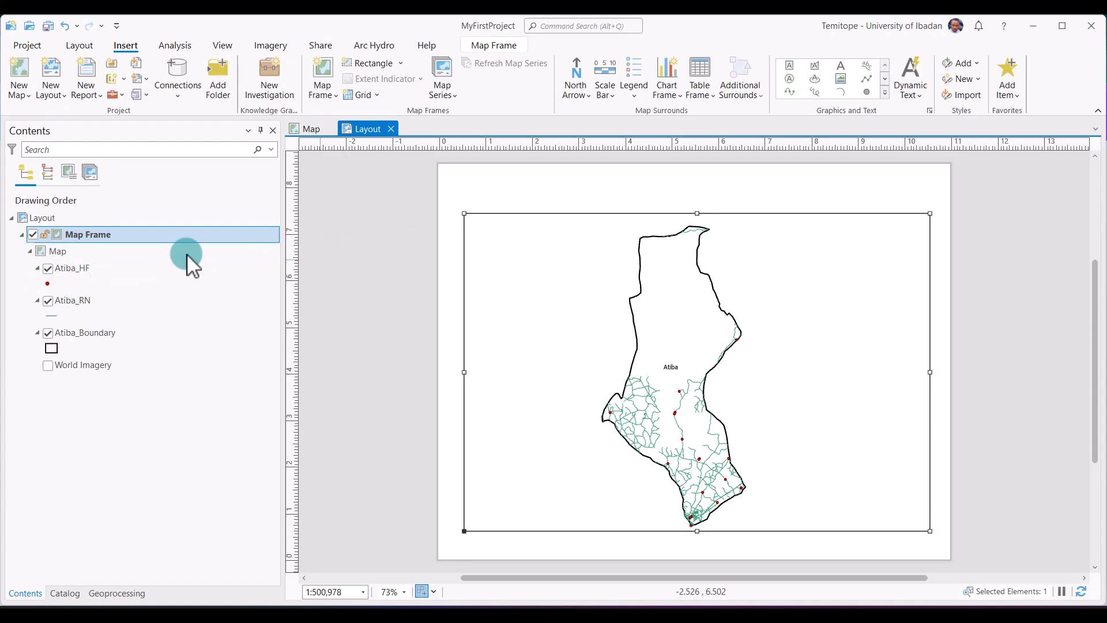
- Add a north arrow in the first listed style, shrunk into the upper-right corner of the map frame
{"action": "left_click", "coordinate": [586, 94]}
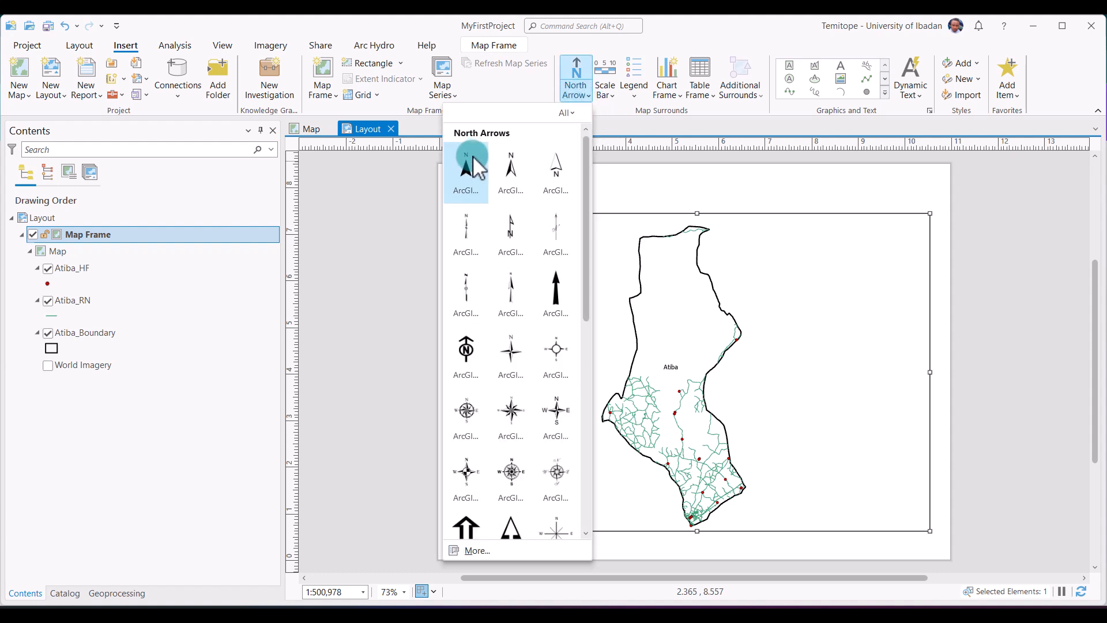
{"action": "left_click", "coordinate": [472, 170]}
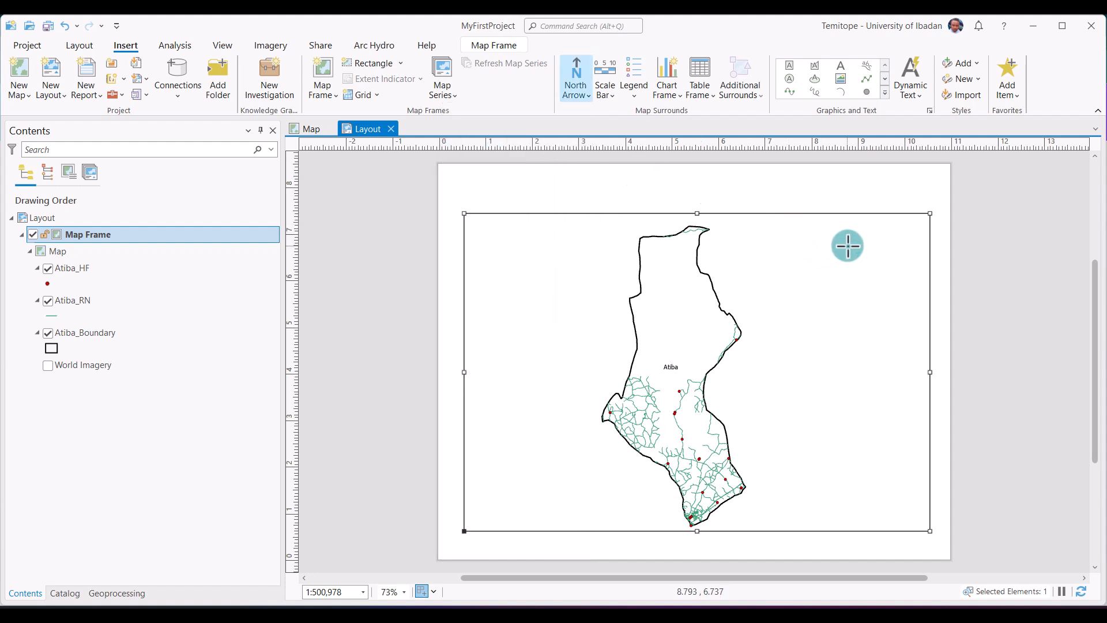
{"action": "left_click_drag", "start_coordinate": [849, 244], "coordinate": [892, 310]}
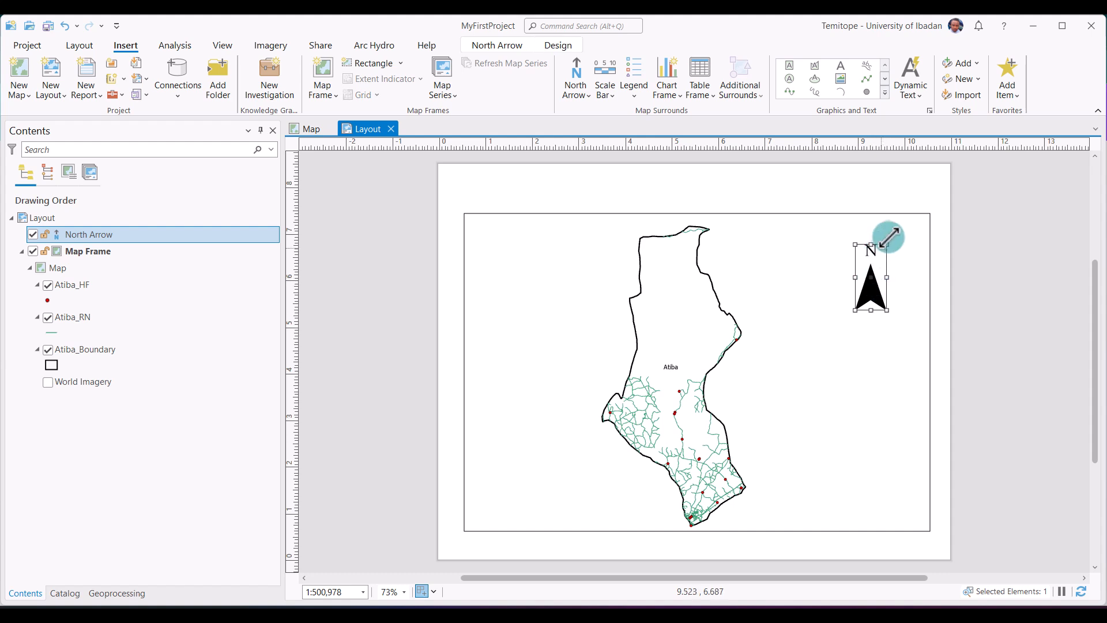
{"action": "mouse_move", "coordinate": [887, 244]}
{"action": "left_mouse_down"}
{"action": "mouse_move", "coordinate": [880, 262]}
{"action": "mouse_move", "coordinate": [911, 243]}
{"action": "mouse_move", "coordinate": [906, 251]}
{"action": "left_mouse_up"}
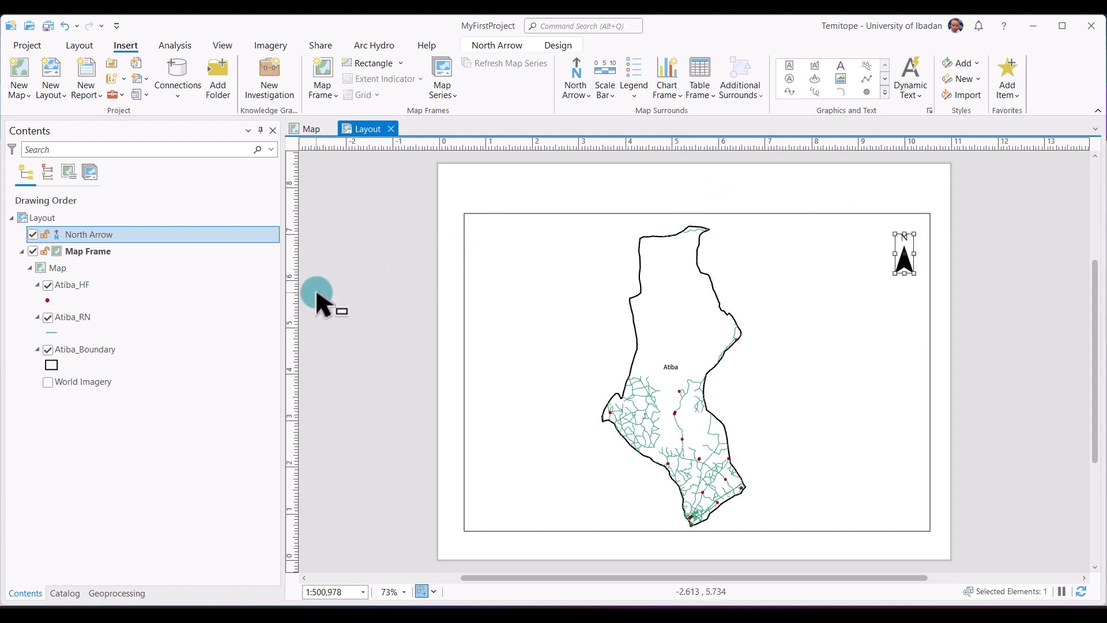
- Insert an Alternating Scale Bar 1 in the imperial style and place it in the map frame's lower-right corner
{"action": "left_click", "coordinate": [616, 97]}
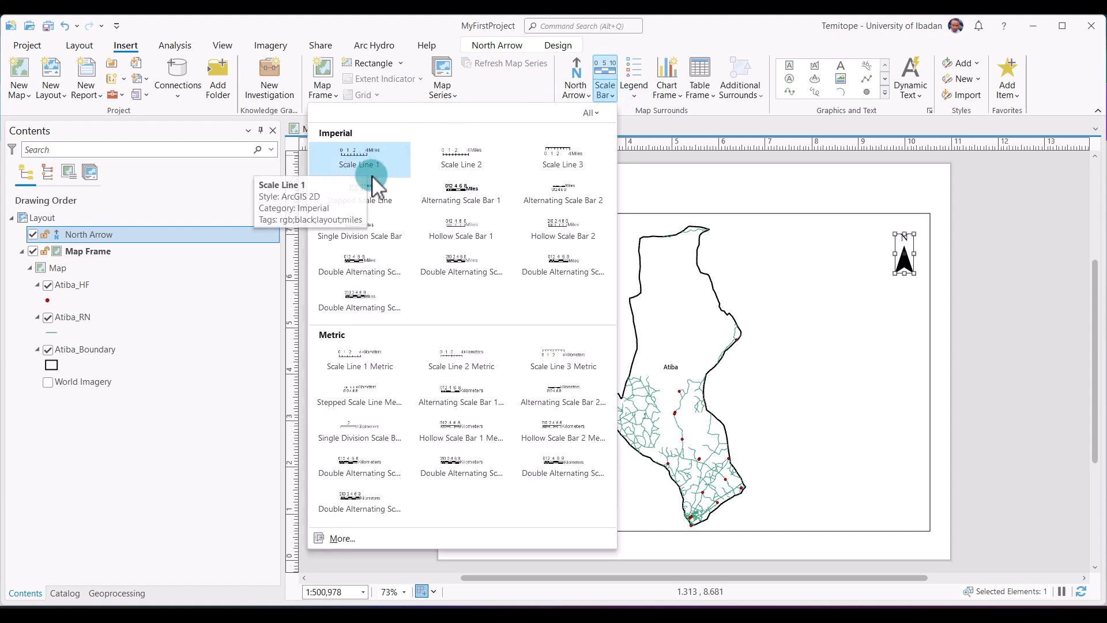
{"action": "left_click", "coordinate": [460, 193]}
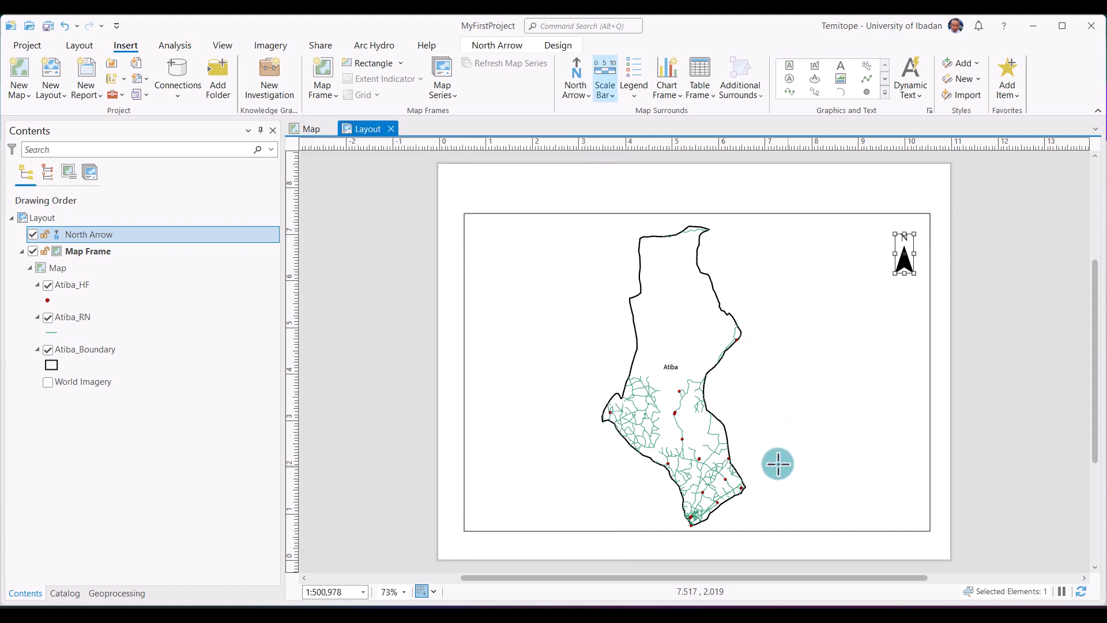
{"action": "left_click_drag", "start_coordinate": [776, 463], "coordinate": [921, 491]}
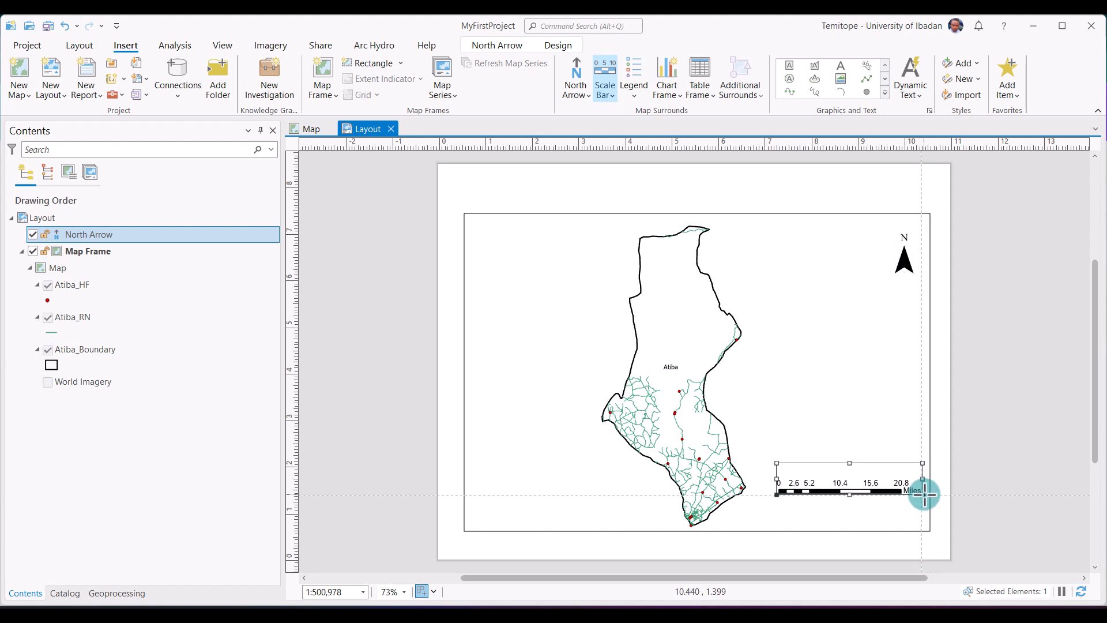
{"action": "mouse_move", "coordinate": [853, 484]}
{"action": "left_mouse_down"}
{"action": "mouse_move", "coordinate": [845, 523]}
{"action": "mouse_move", "coordinate": [853, 504]}
{"action": "left_mouse_up"}
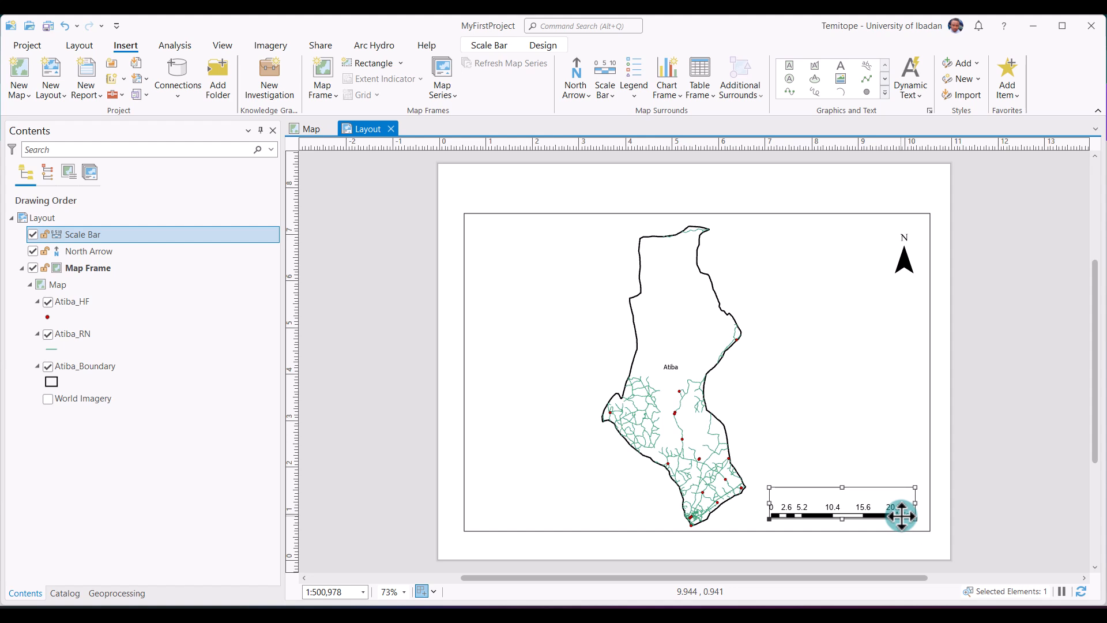
- Set the scale bar's map units to Kilometers and widen the bar by extending its left edge
{"action": "right_click", "coordinate": [868, 511]}
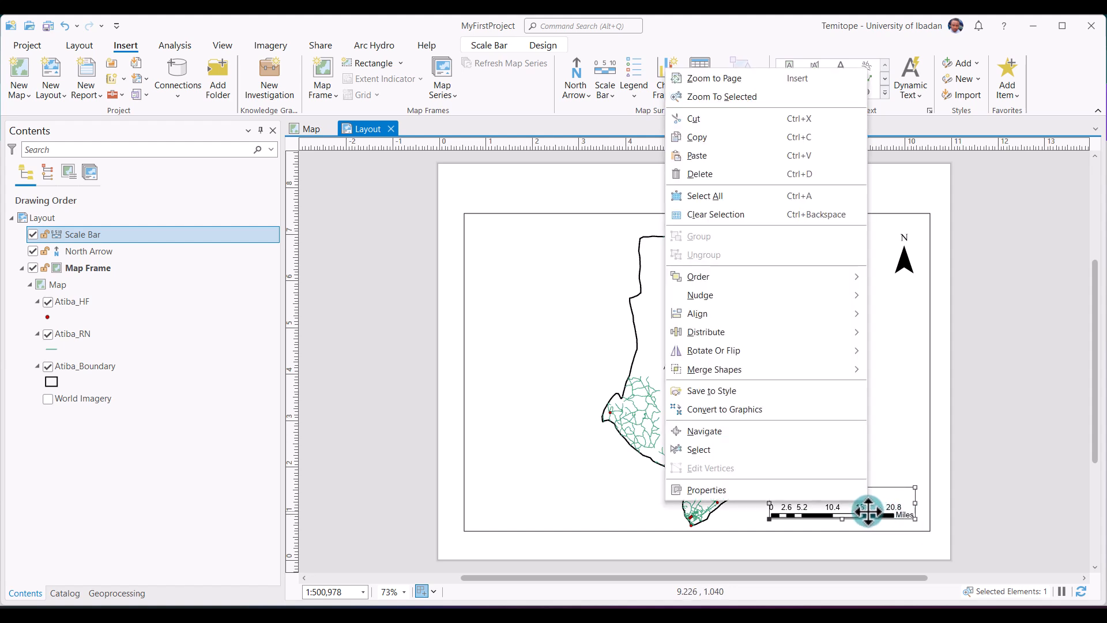
{"action": "left_click", "coordinate": [781, 496]}
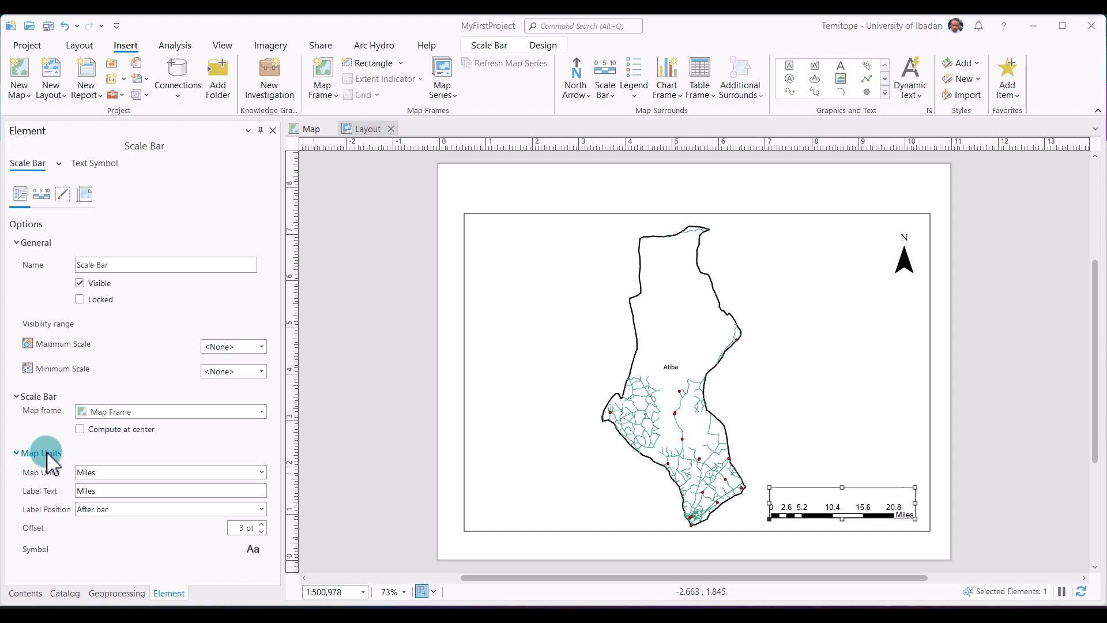
{"action": "left_click", "coordinate": [157, 473]}
{"action": "left_click", "coordinate": [120, 497]}
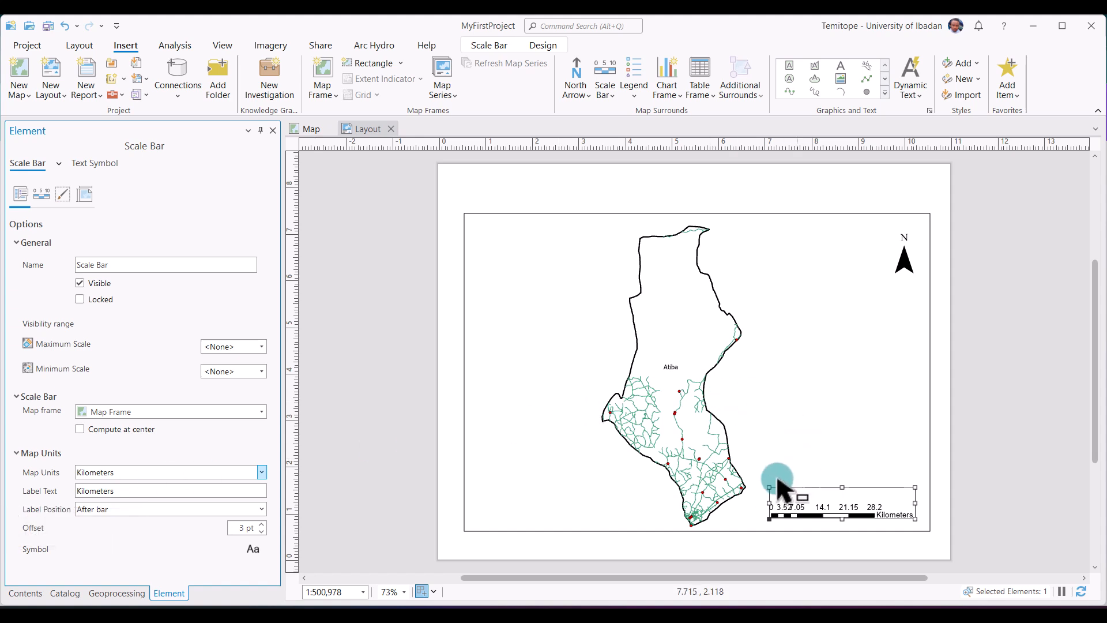
{"action": "left_click_drag", "start_coordinate": [770, 502], "coordinate": [740, 509]}
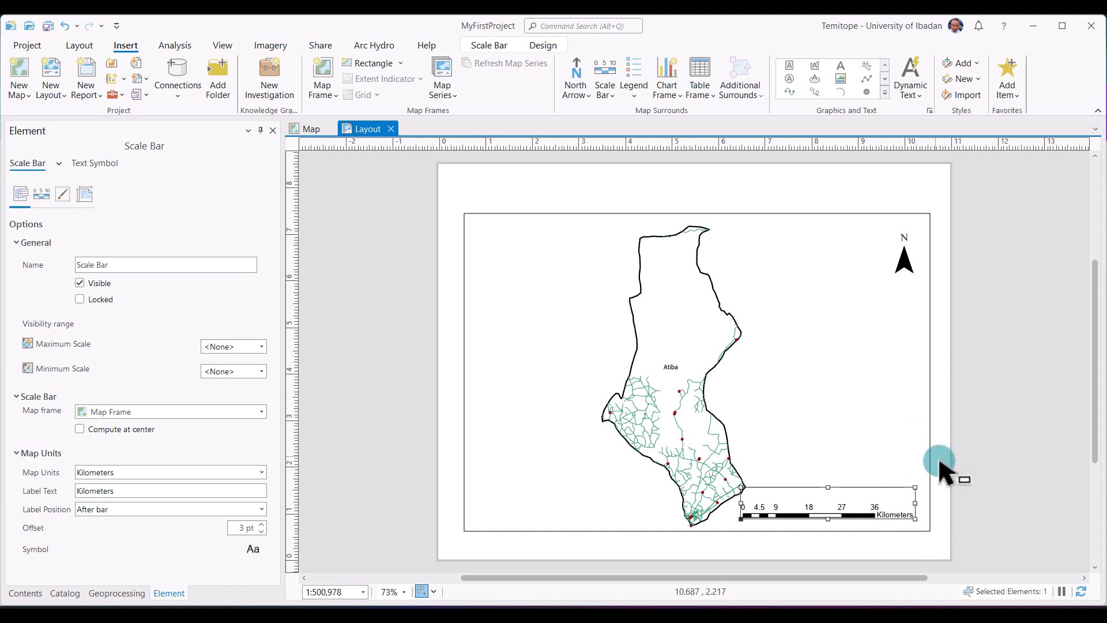
- Insert a legend in the Legend 6 style in the blank area at the map frame's lower left
{"action": "left_click", "coordinate": [635, 94]}
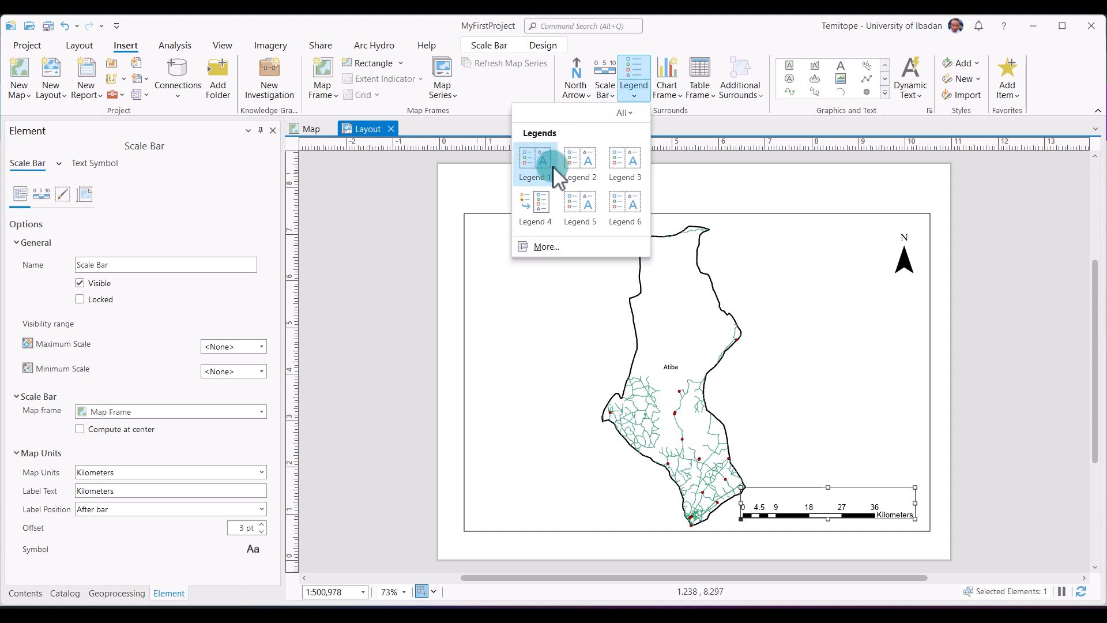
{"action": "left_click", "coordinate": [623, 206]}
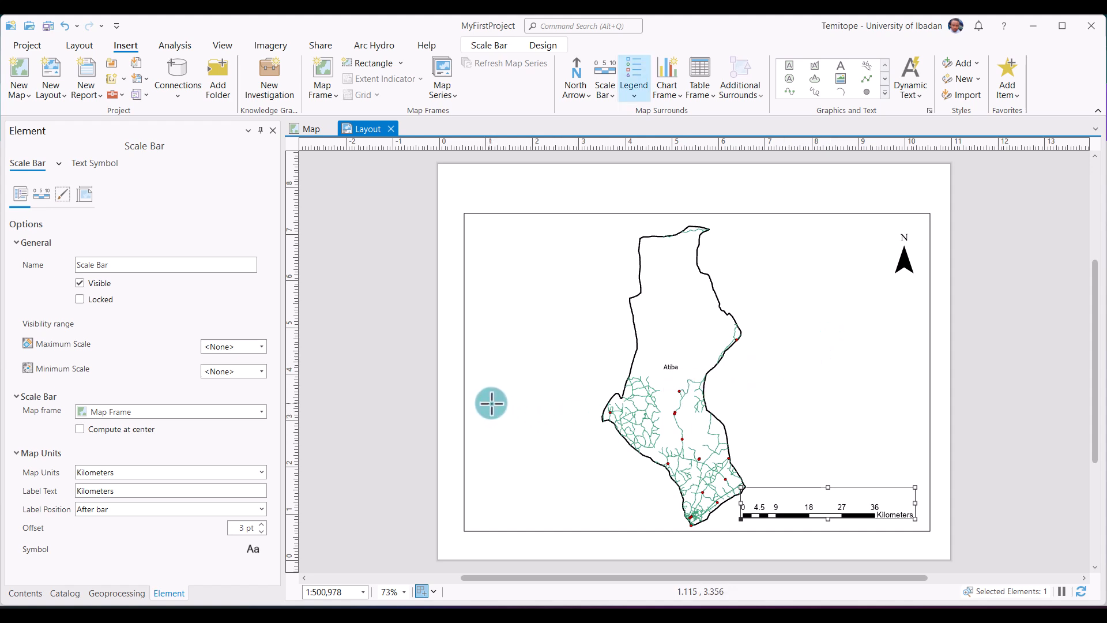
{"action": "left_click_drag", "start_coordinate": [487, 403], "coordinate": [530, 494]}
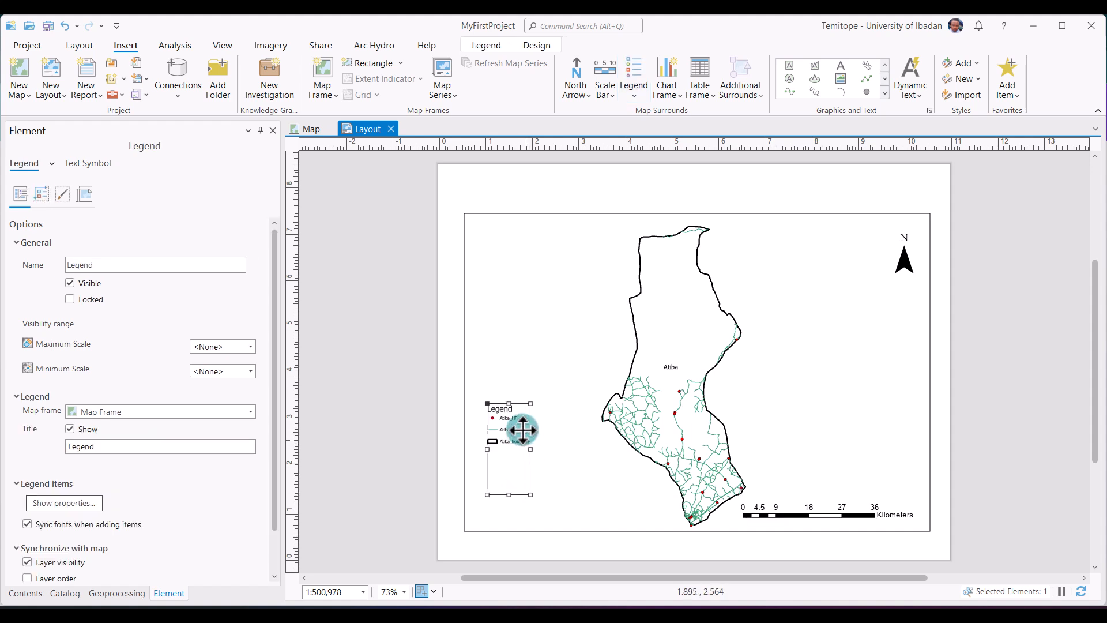
- Enlarge the legend and reposition it so its title and entries sit in the map frame's lower-left corner
{"action": "left_click_drag", "start_coordinate": [530, 495], "coordinate": [571, 516]}
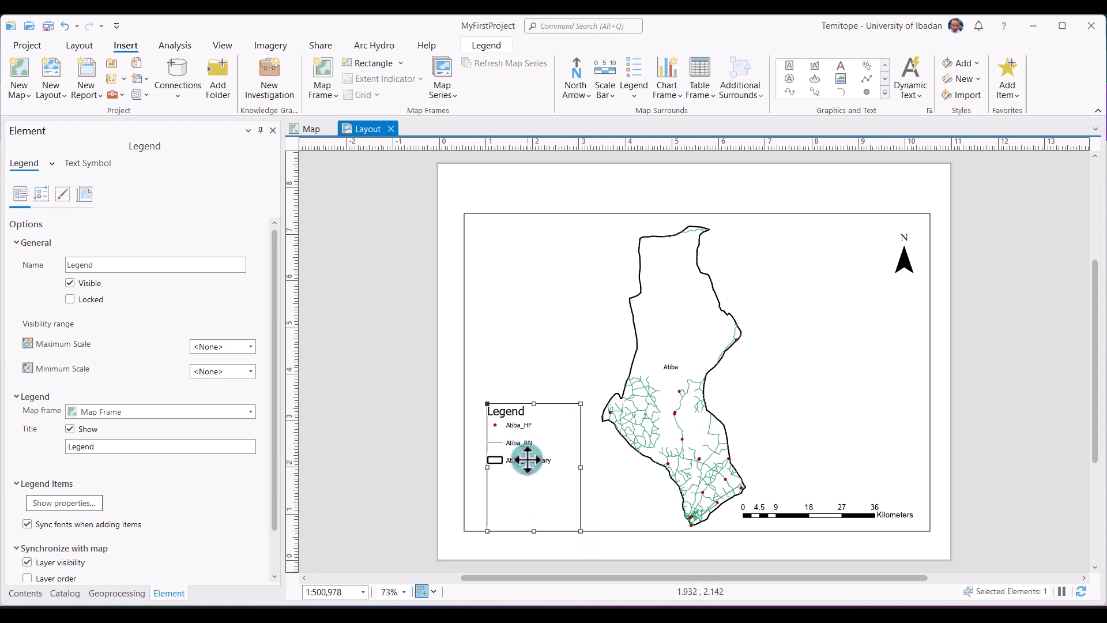
{"action": "left_click_drag", "start_coordinate": [488, 404], "coordinate": [465, 368]}
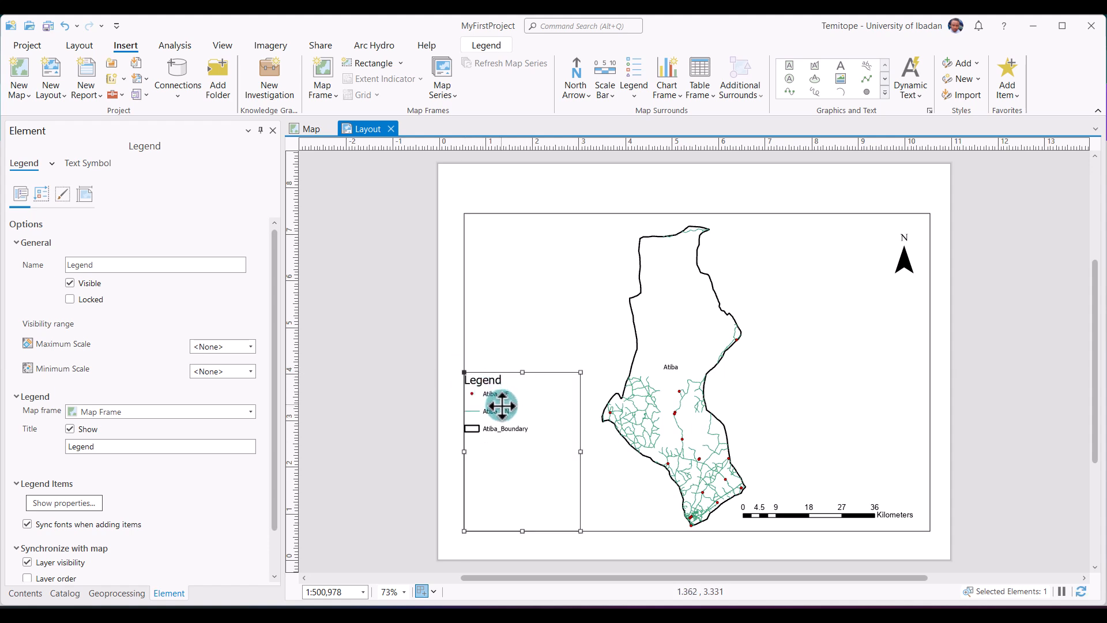
{"action": "left_click_drag", "start_coordinate": [499, 403], "coordinate": [513, 466]}
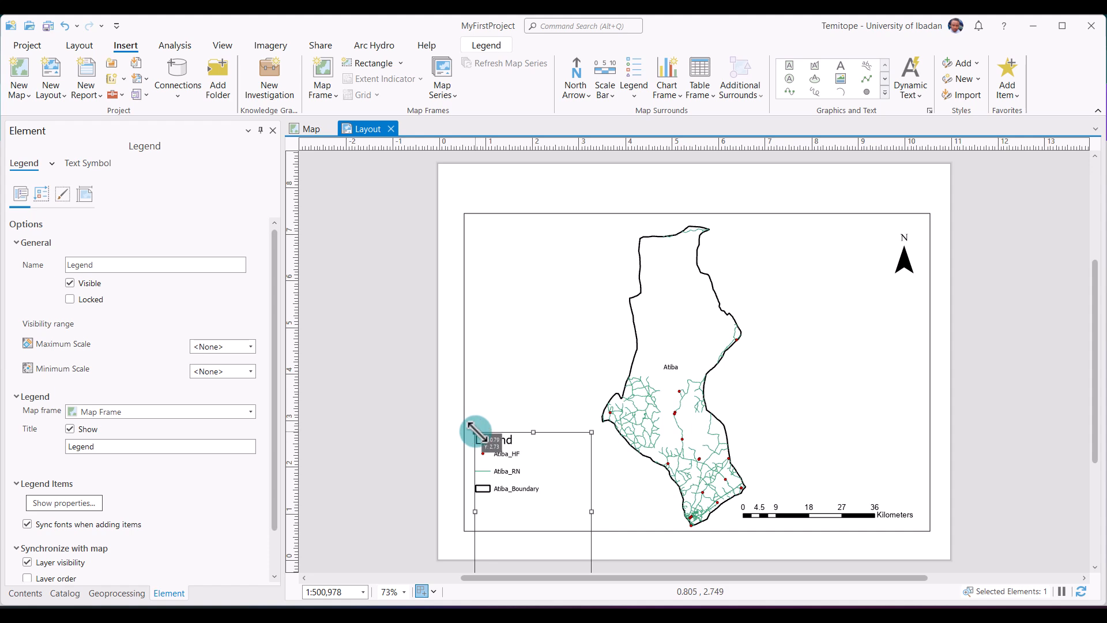
{"action": "left_click_drag", "start_coordinate": [476, 432], "coordinate": [507, 490]}
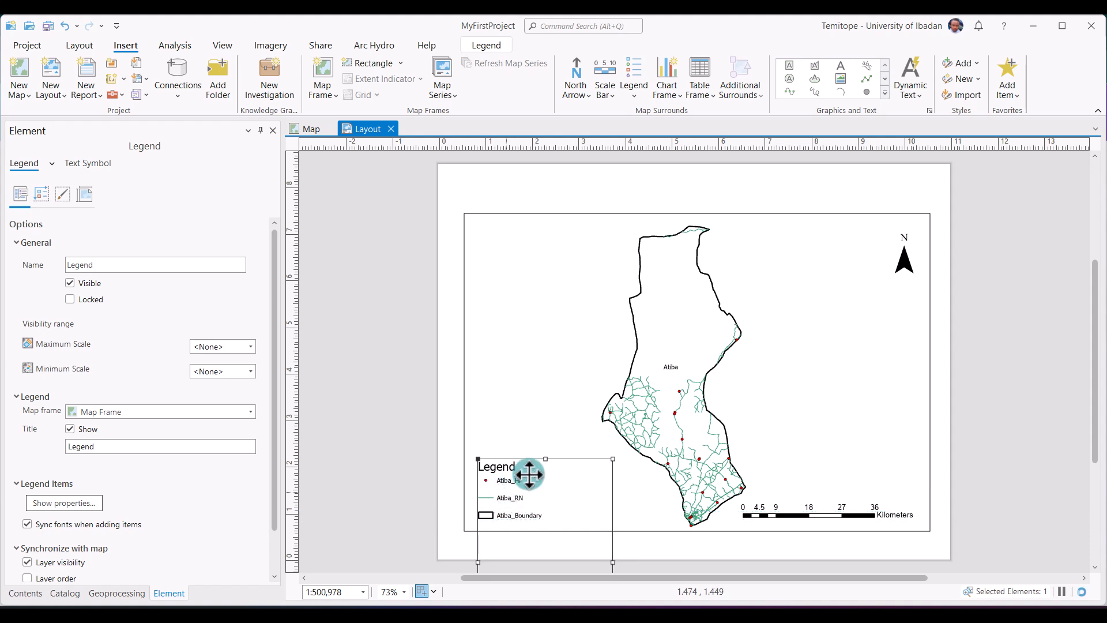
{"action": "left_click", "coordinate": [953, 441]}
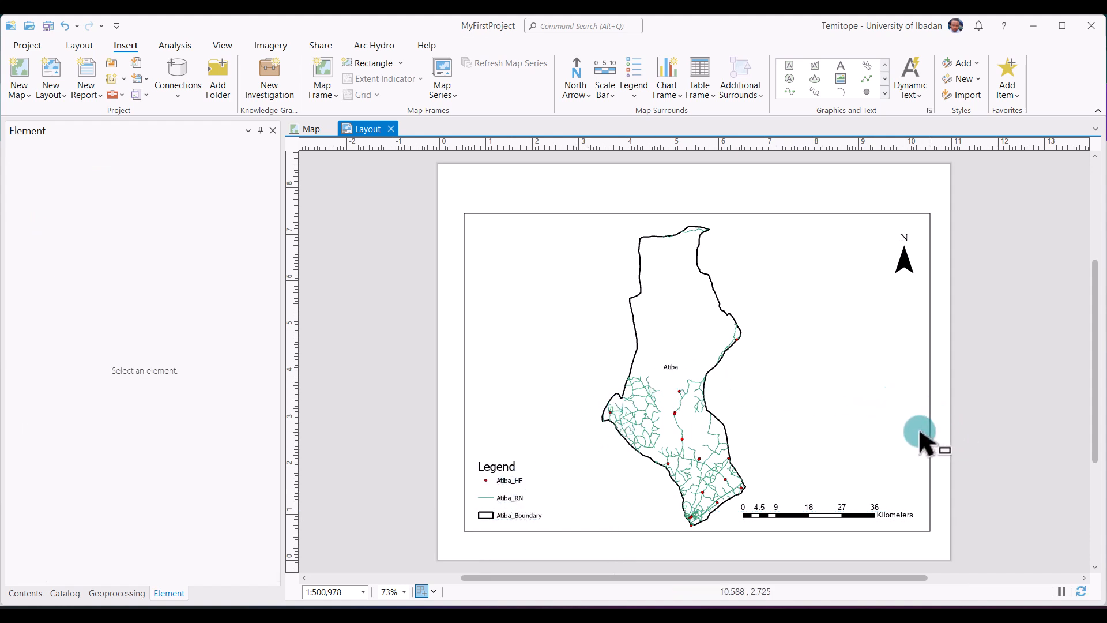
- Rename the Atiba_HF layer as Health Facilities for the legend
{"action": "left_click", "coordinate": [511, 482]}
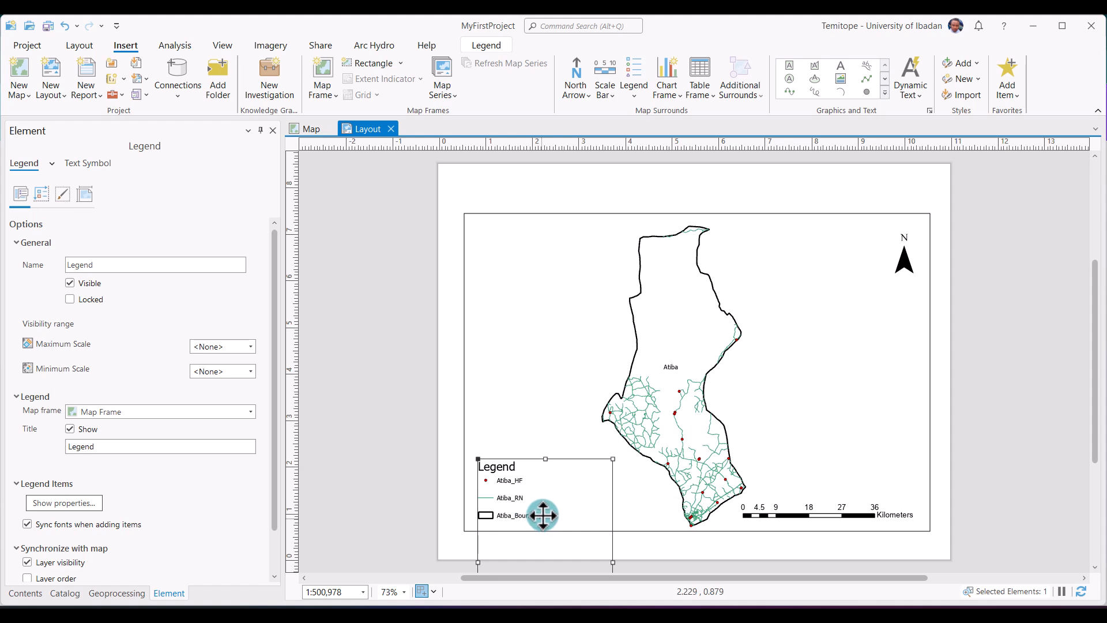
{"action": "left_click", "coordinate": [27, 593]}
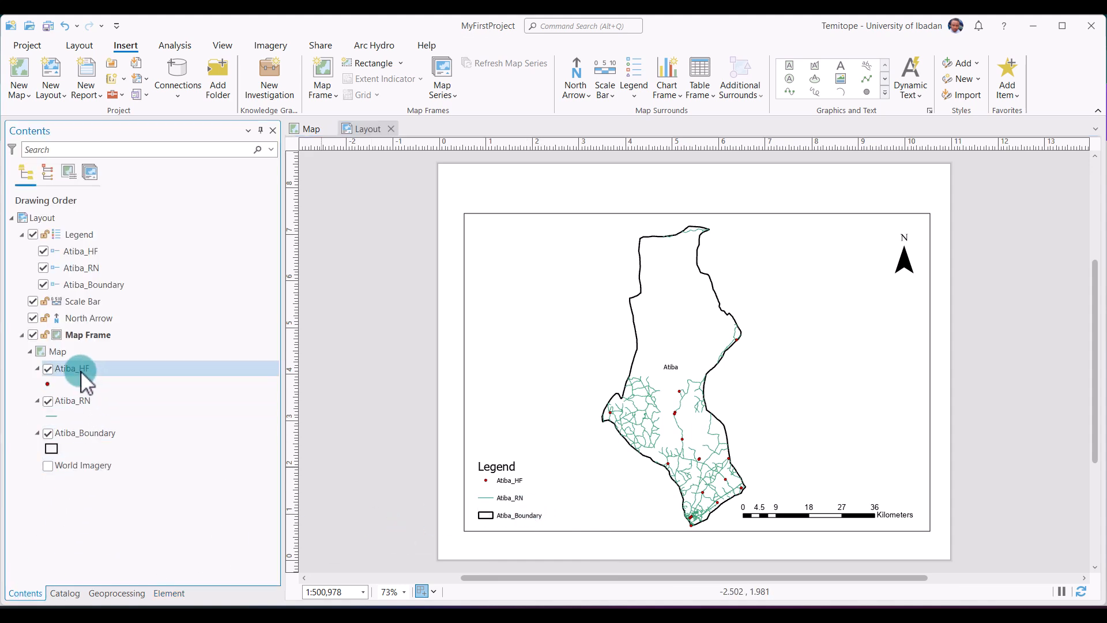
{"action": "double_click", "coordinate": [80, 370]}
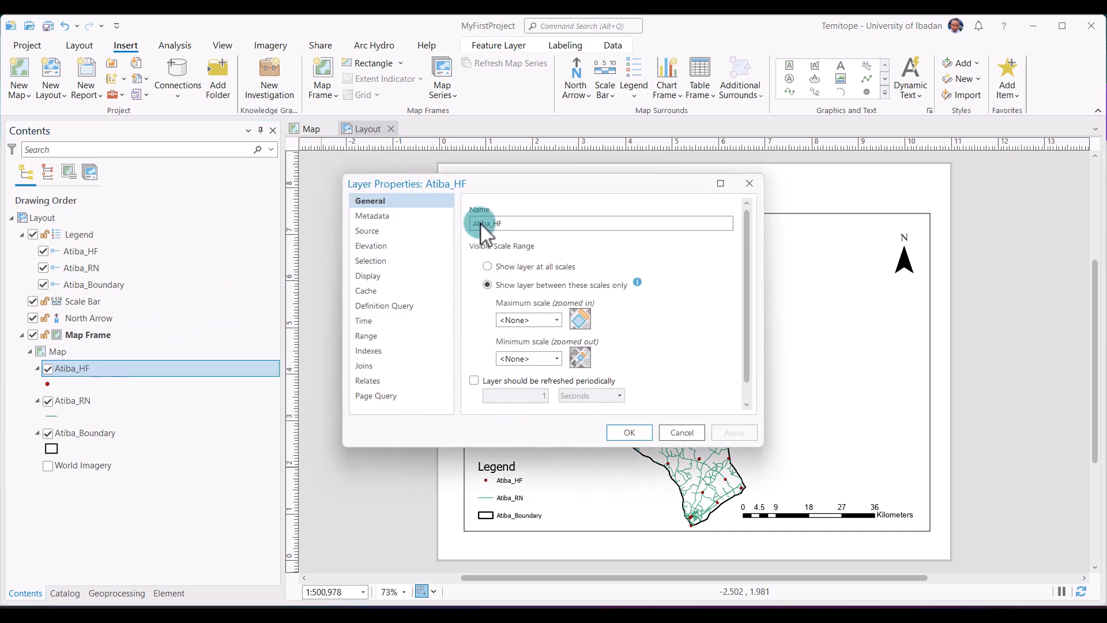
{"action": "left_click", "coordinate": [506, 224]}
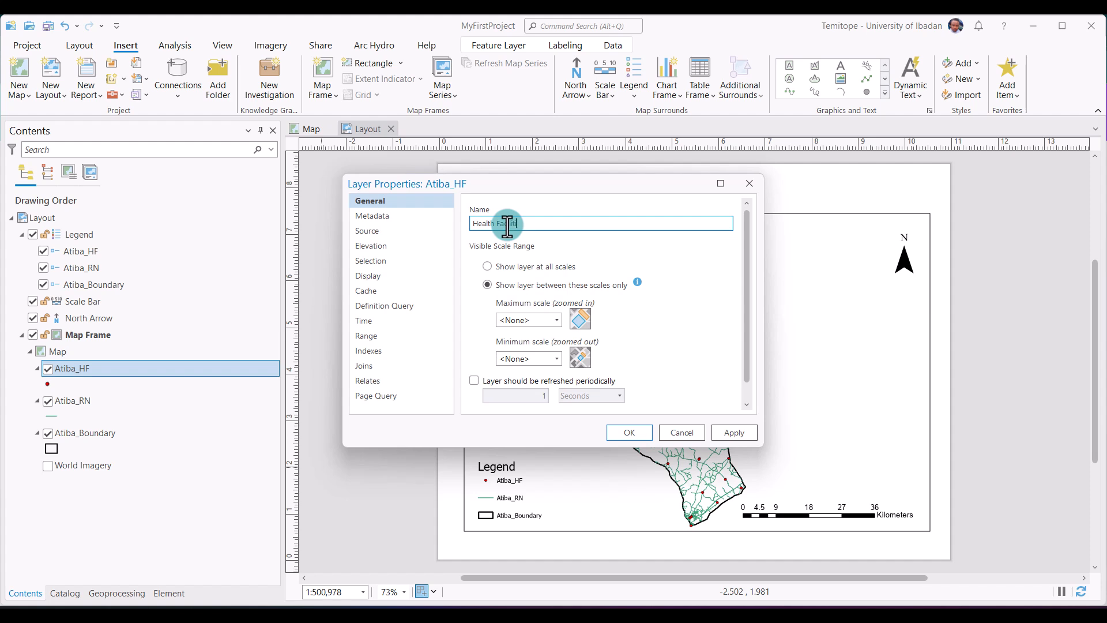
{"action": "left_click", "coordinate": [744, 433]}
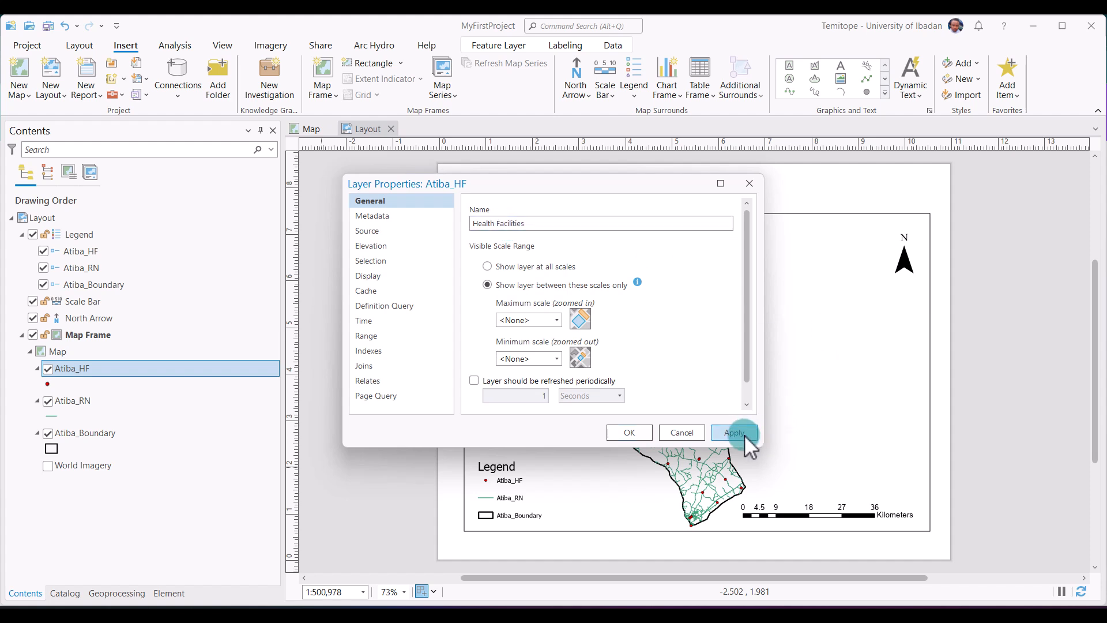
{"action": "left_click", "coordinate": [631, 433]}
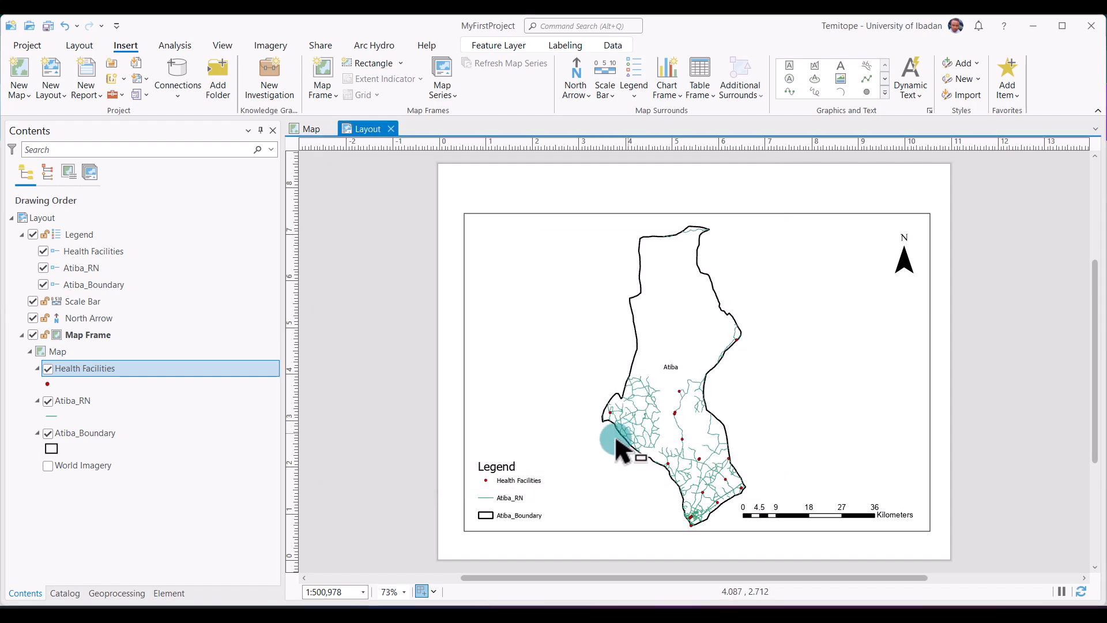
- Rename the Atiba_RN layer as Road Network in its layer properties
{"action": "double_click", "coordinate": [84, 400]}
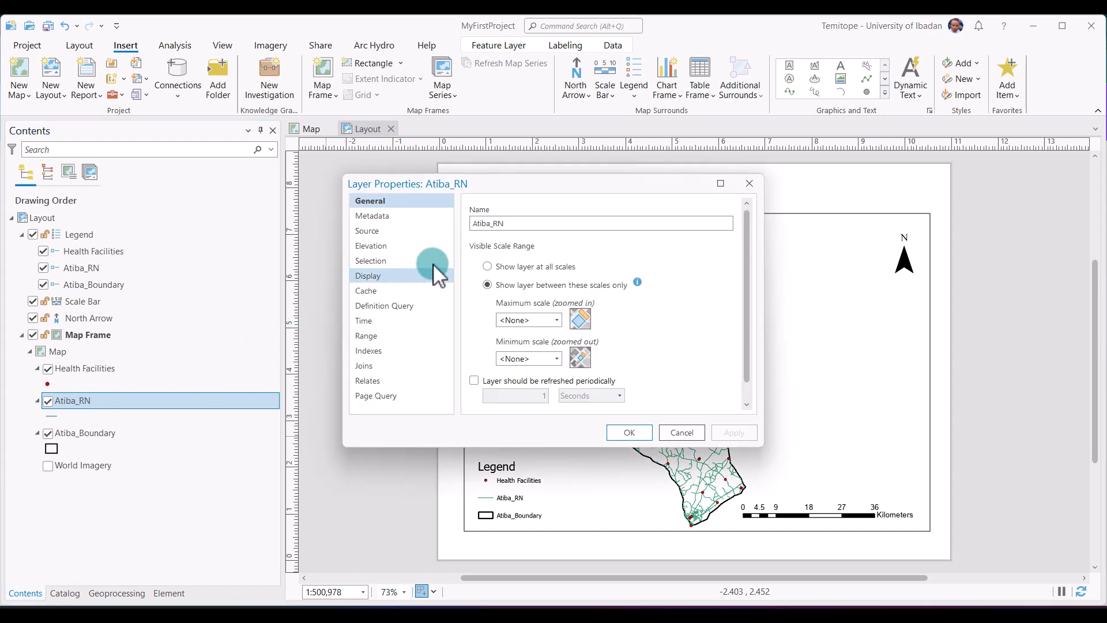
{"action": "double_click", "coordinate": [492, 223]}
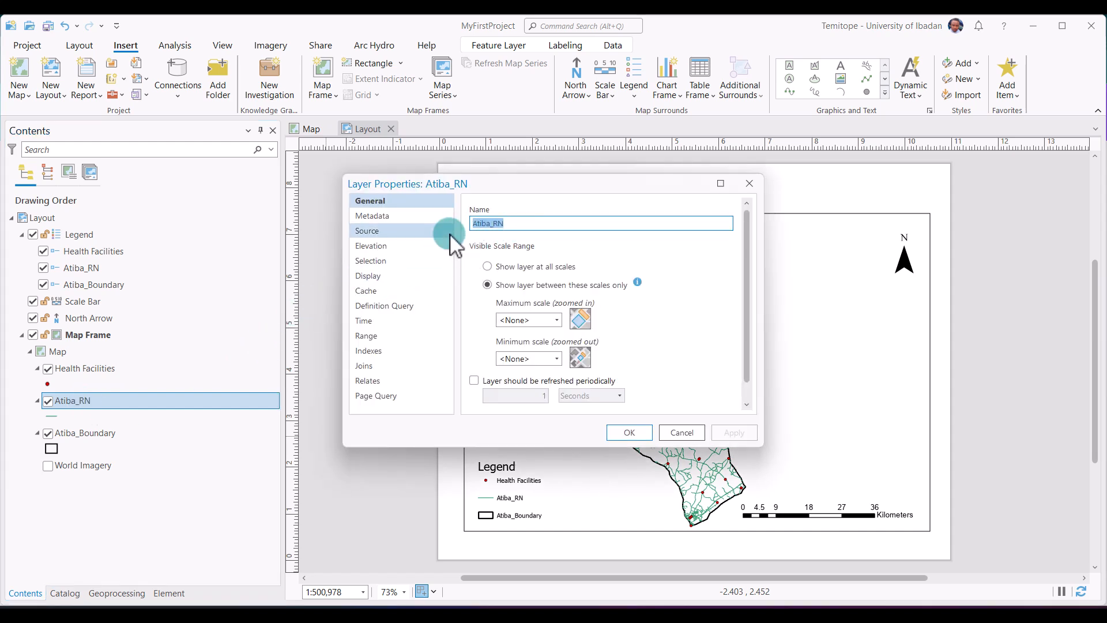
{"action": "type", "text": "Road Network"}
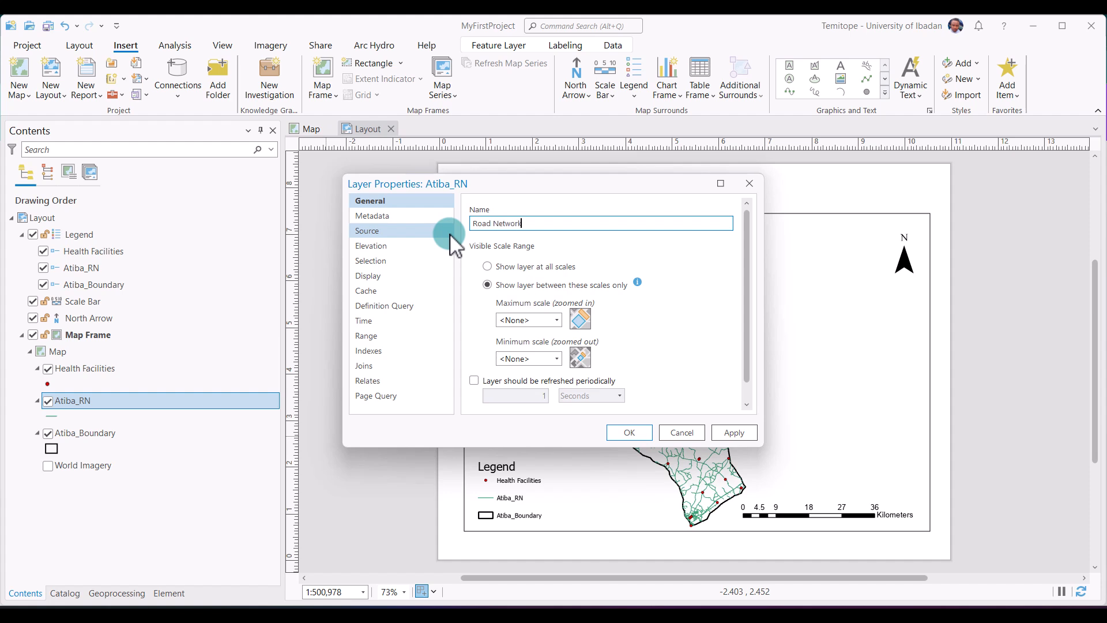
{"action": "left_click", "coordinate": [744, 433]}
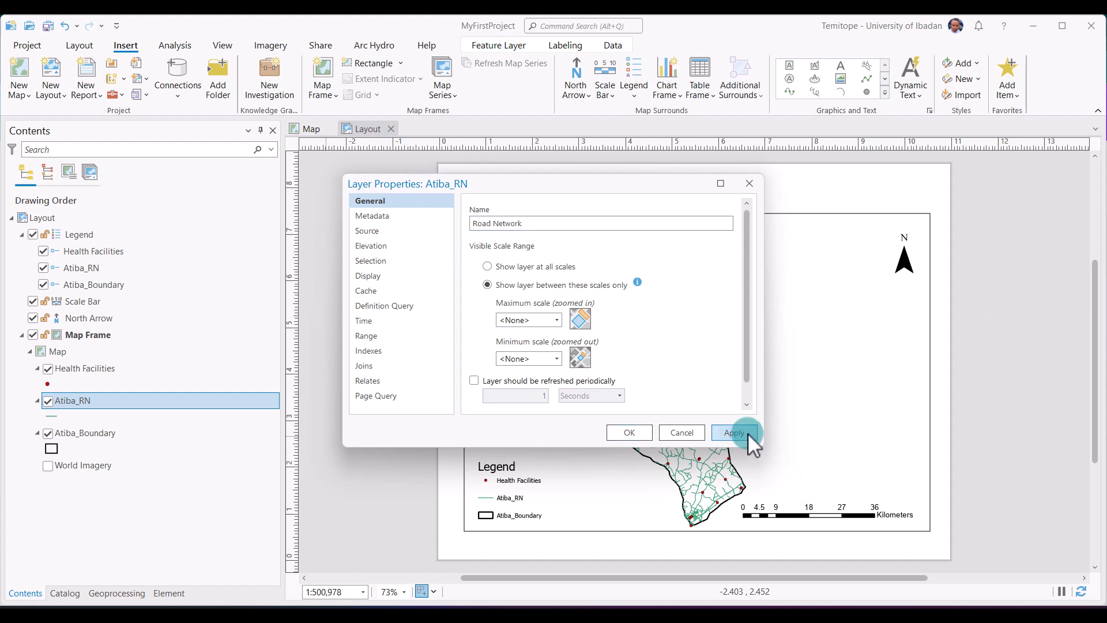
{"action": "left_click", "coordinate": [635, 433]}
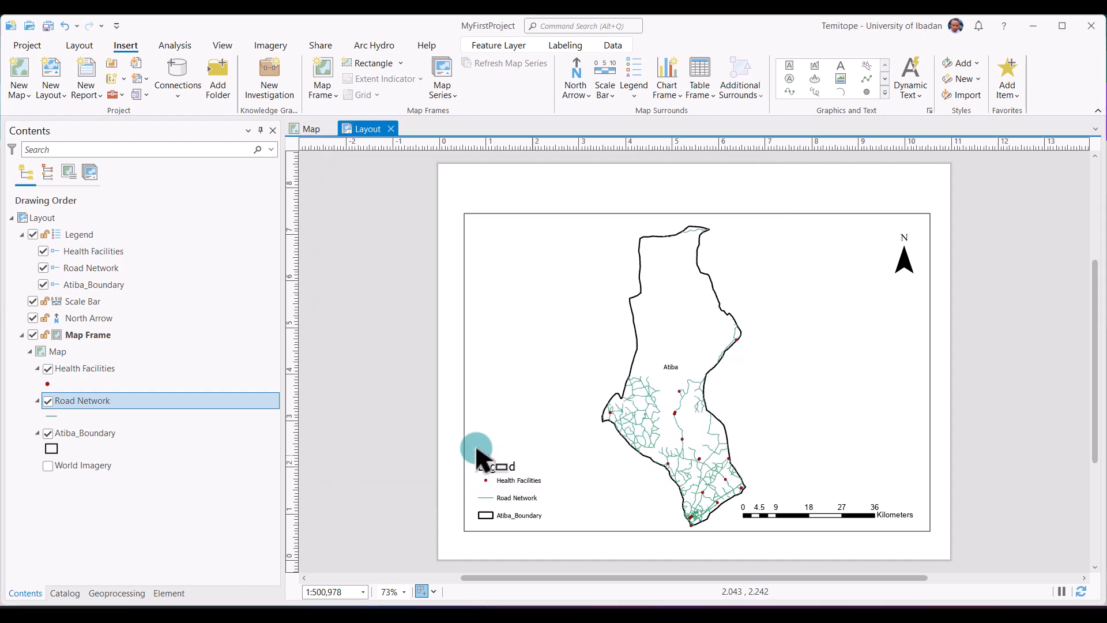
- Rename the Atiba_Boundary layer as Study Area in its layer properties
{"action": "double_click", "coordinate": [102, 433]}
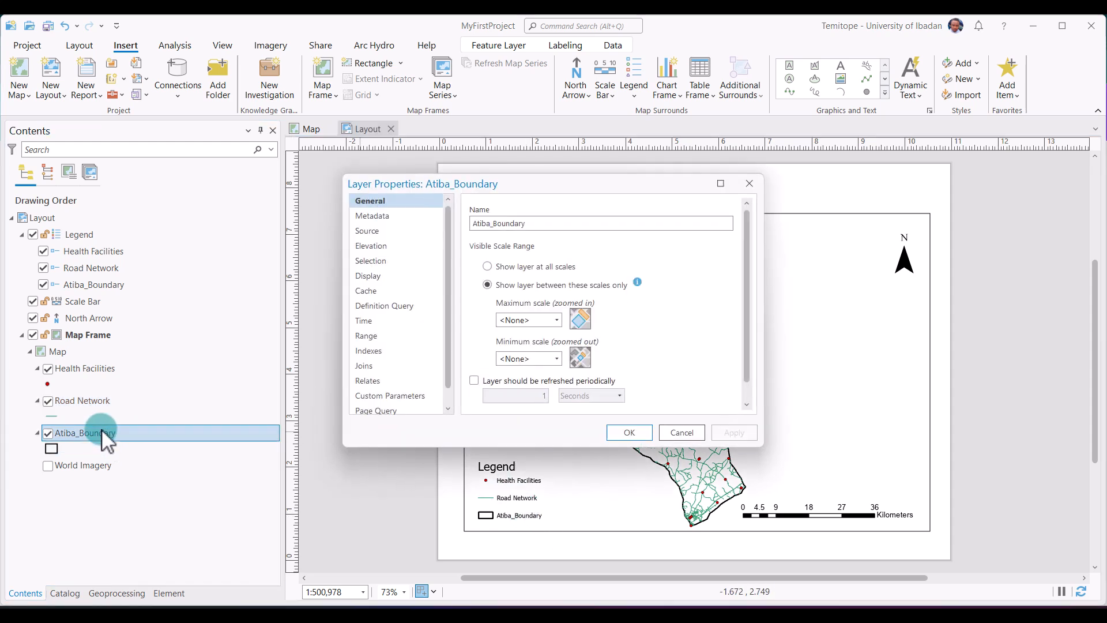
{"action": "left_click", "coordinate": [514, 289]}
{"action": "left_click_drag", "start_coordinate": [536, 222], "coordinate": [458, 224]}
{"action": "type", "text": "S"}
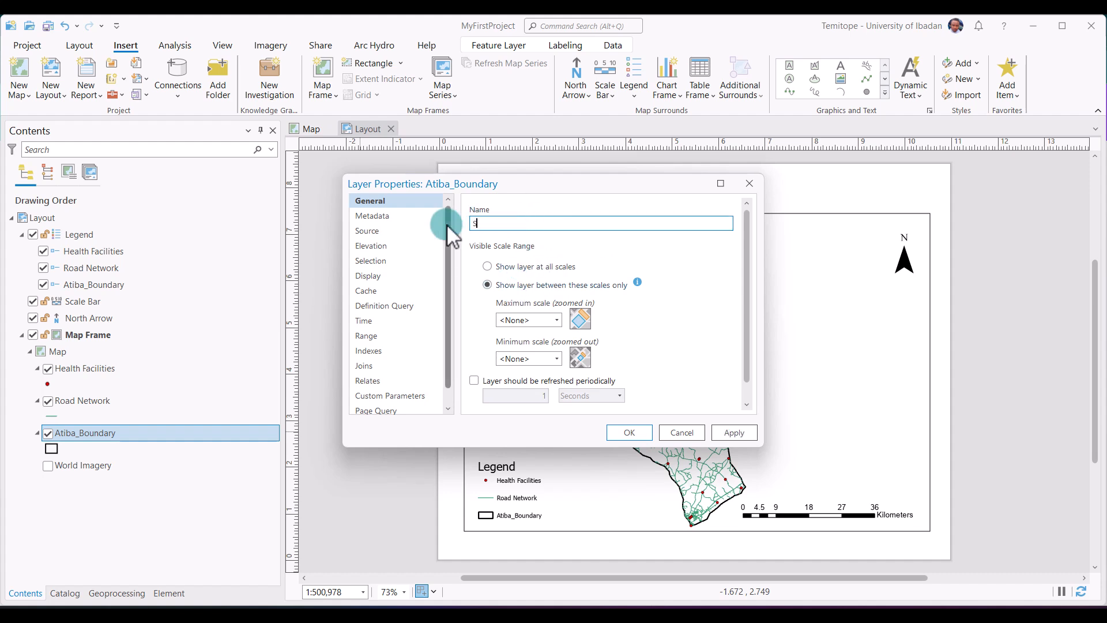
{"action": "type", "text": "tudy Area"}
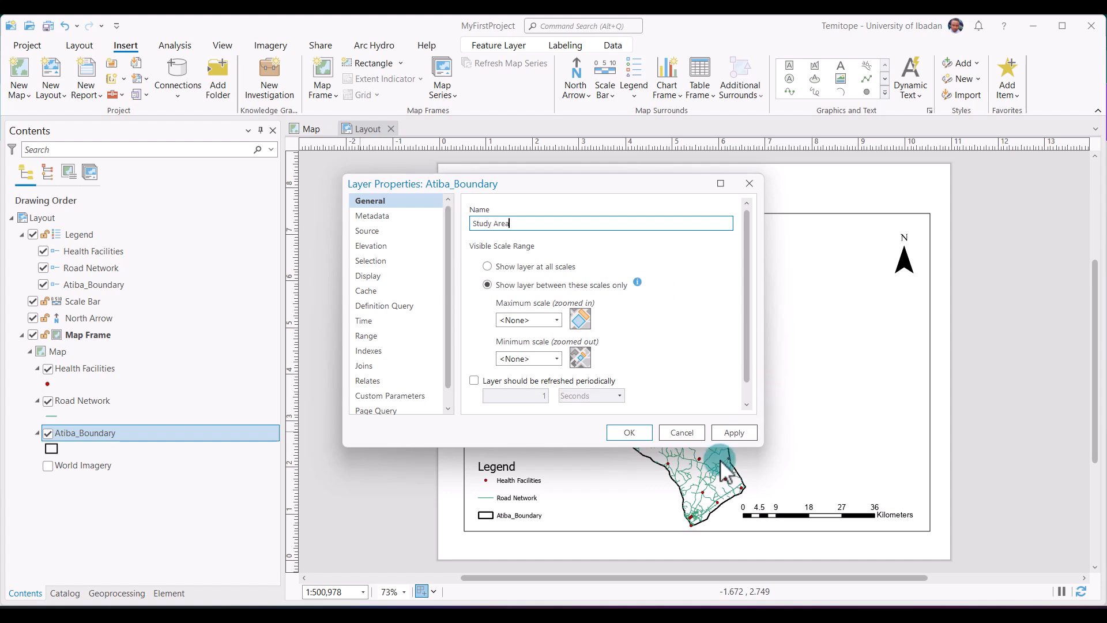
{"action": "left_click", "coordinate": [738, 433]}
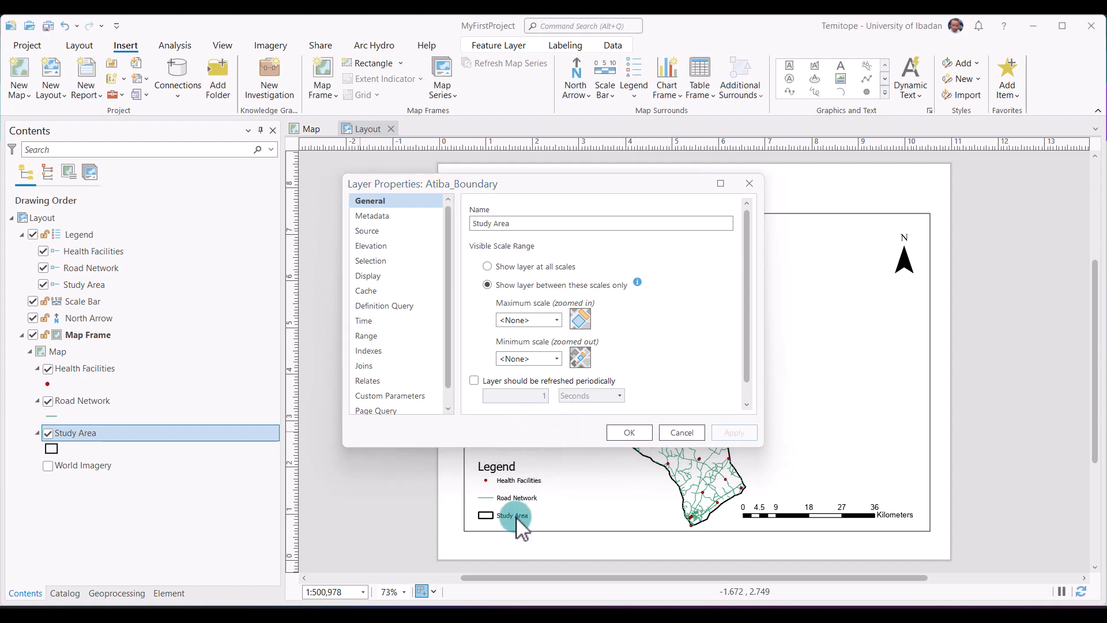
{"action": "left_click", "coordinate": [634, 434]}
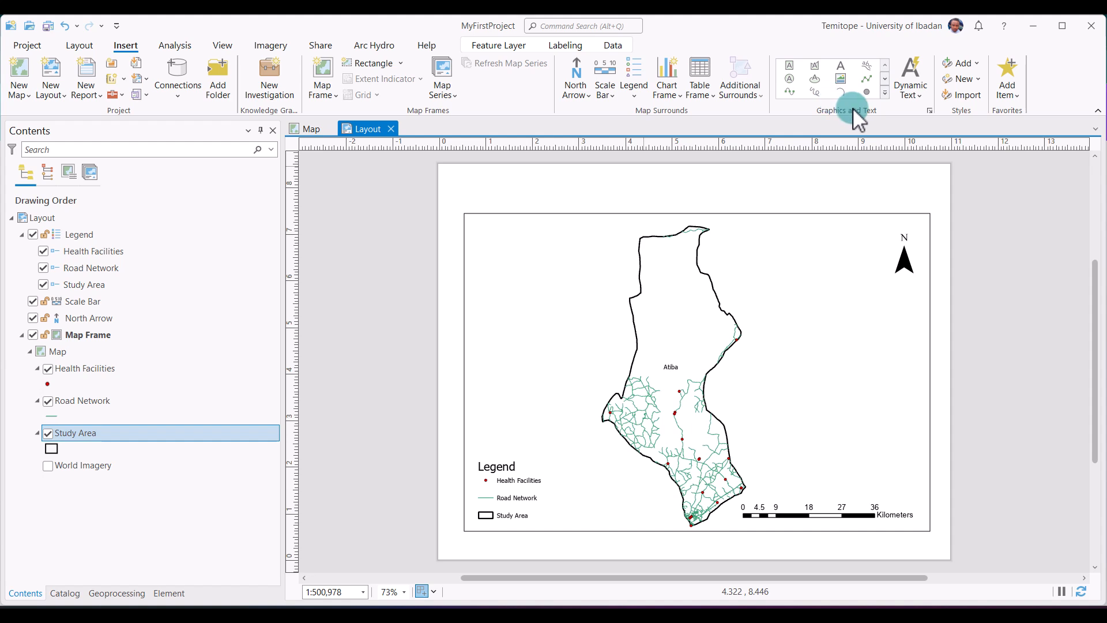
- Add a rectangular text box about 10 in by 0.56 in above the map frame reading "Distribution of Health Facilities in Atiba Local Govt"
{"action": "left_click", "coordinate": [790, 66]}
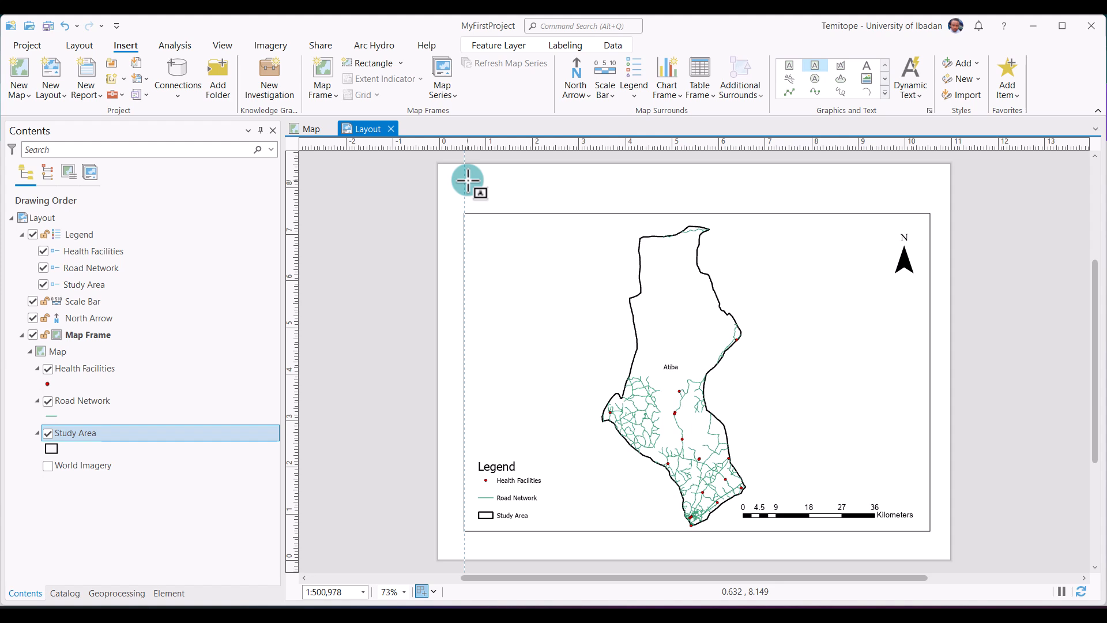
{"action": "left_click_drag", "start_coordinate": [468, 181], "coordinate": [930, 206]}
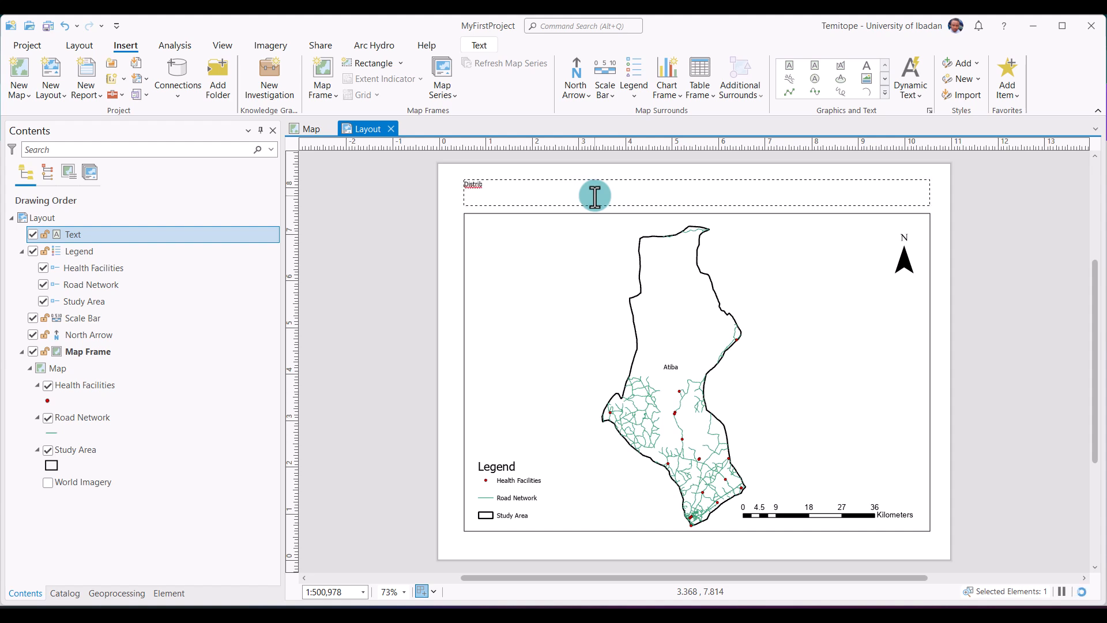
{"action": "type", "text": "of Health Fac"}
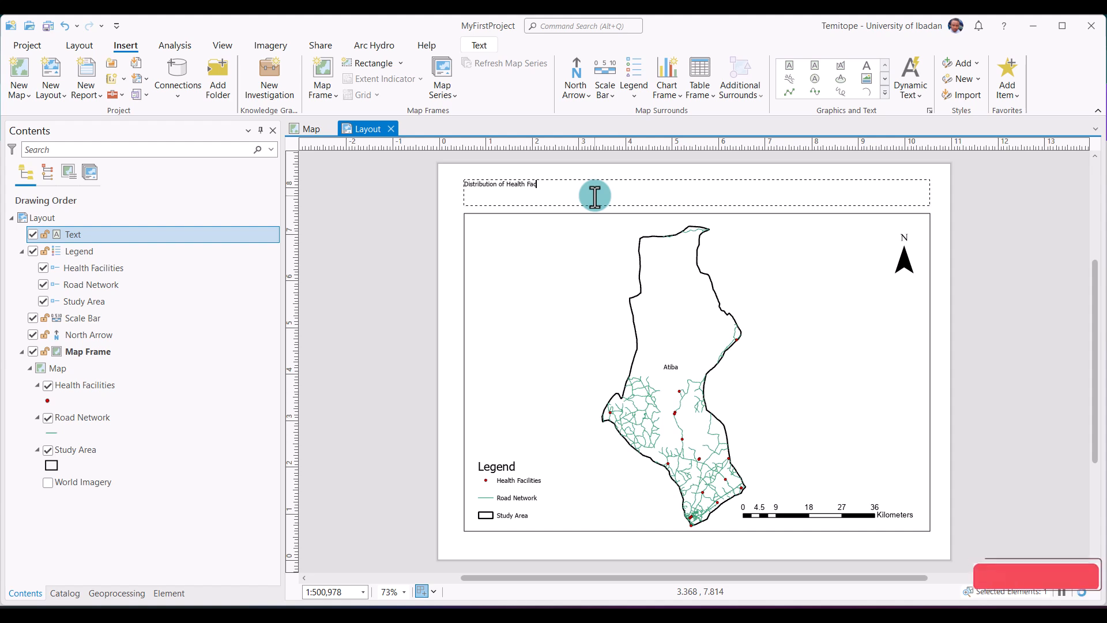
{"action": "type", "text": "ilities"}
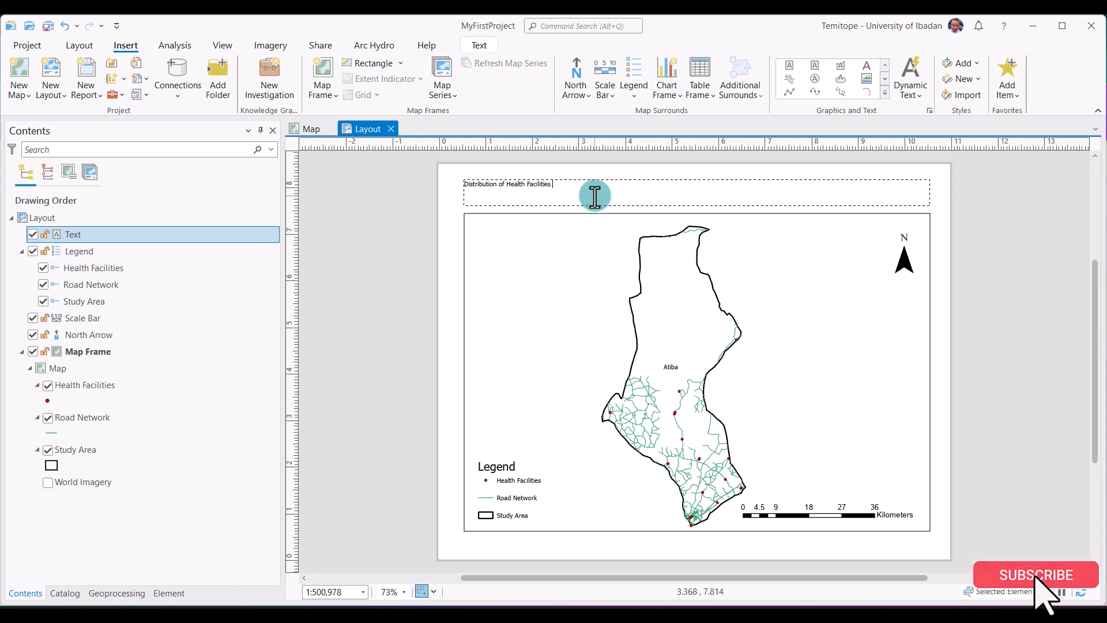
{"action": "type", "text": " in Atiba"}
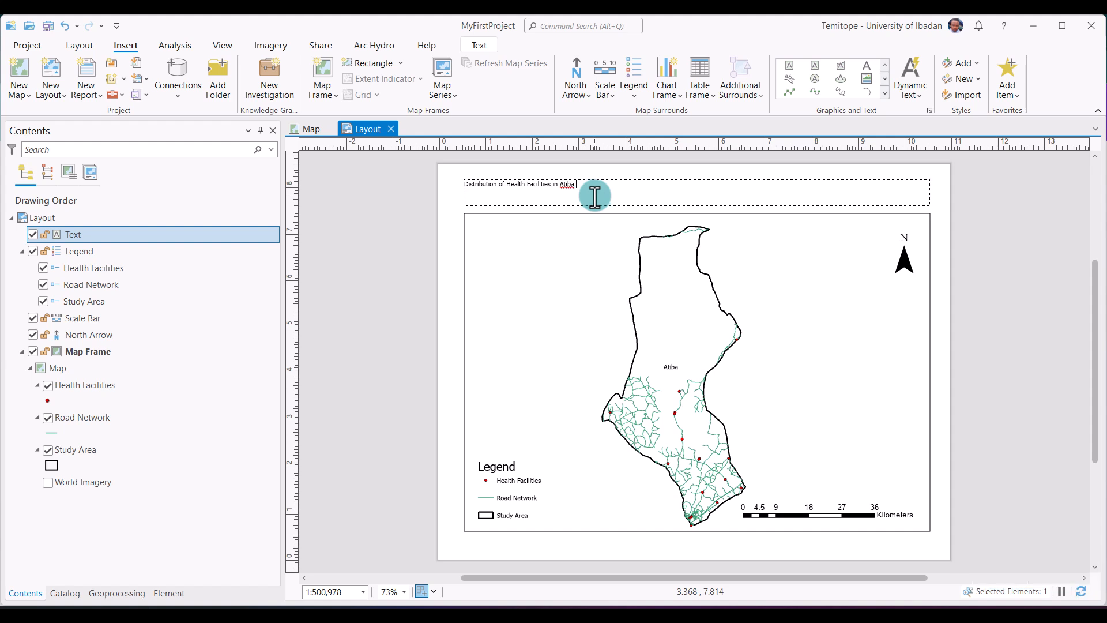
{"action": "type", "text": " Local Govt"}
{"action": "key", "text": "BackSpace"}
{"action": "key", "text": "BackSpace"}
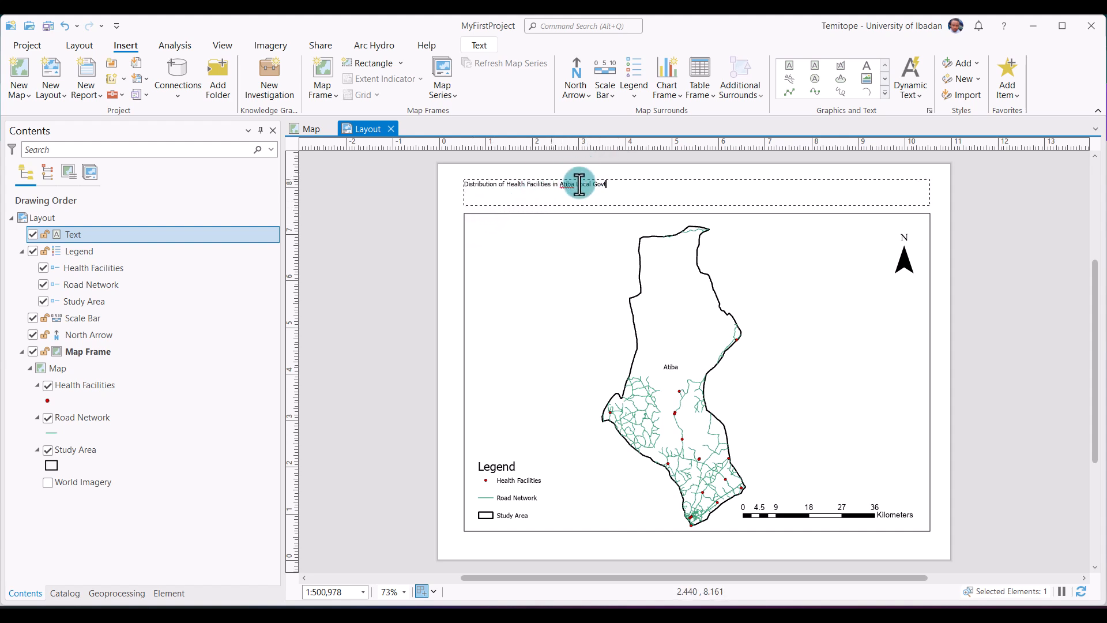
- Set the layout title's font size to 22 pt and center its text horizontally within the text box
{"action": "left_click_drag", "start_coordinate": [611, 186], "coordinate": [448, 183]}
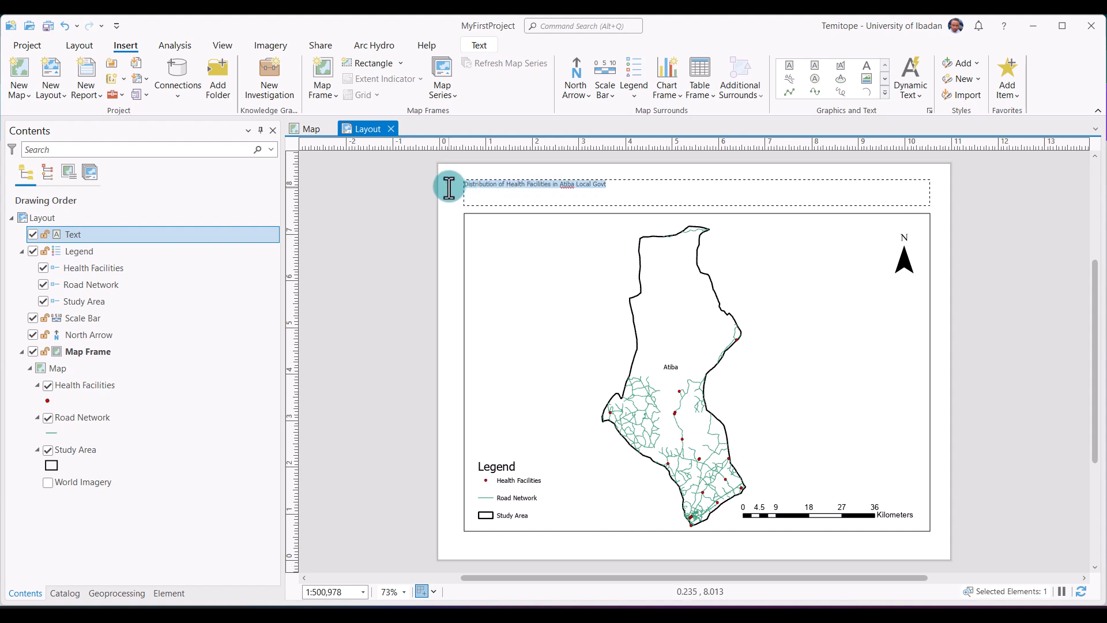
{"action": "left_click", "coordinate": [479, 45]}
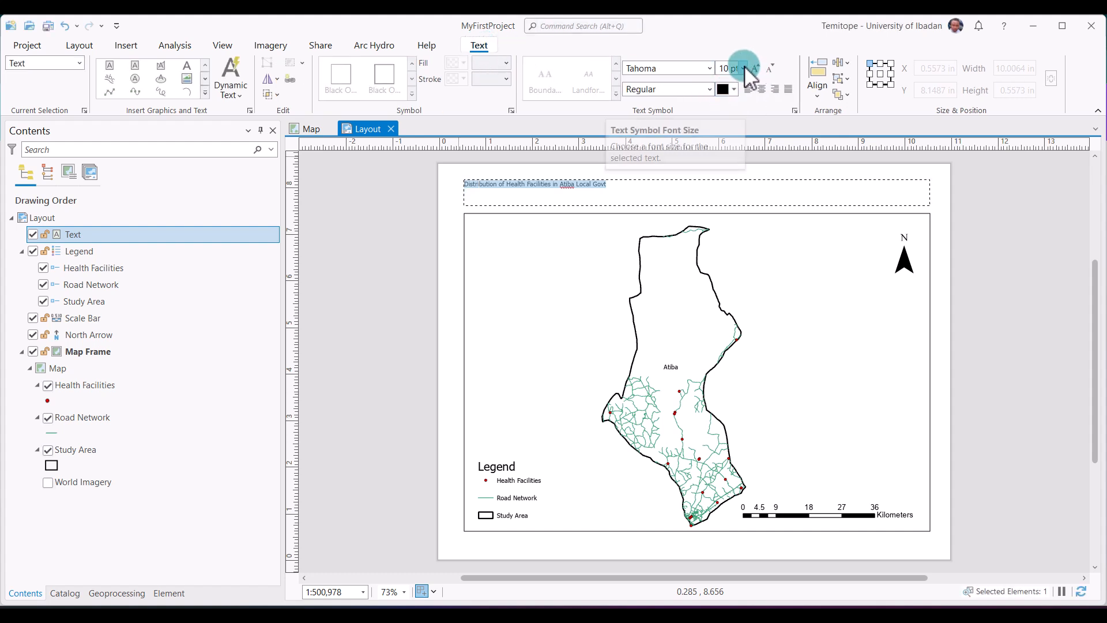
{"action": "left_click", "coordinate": [743, 67]}
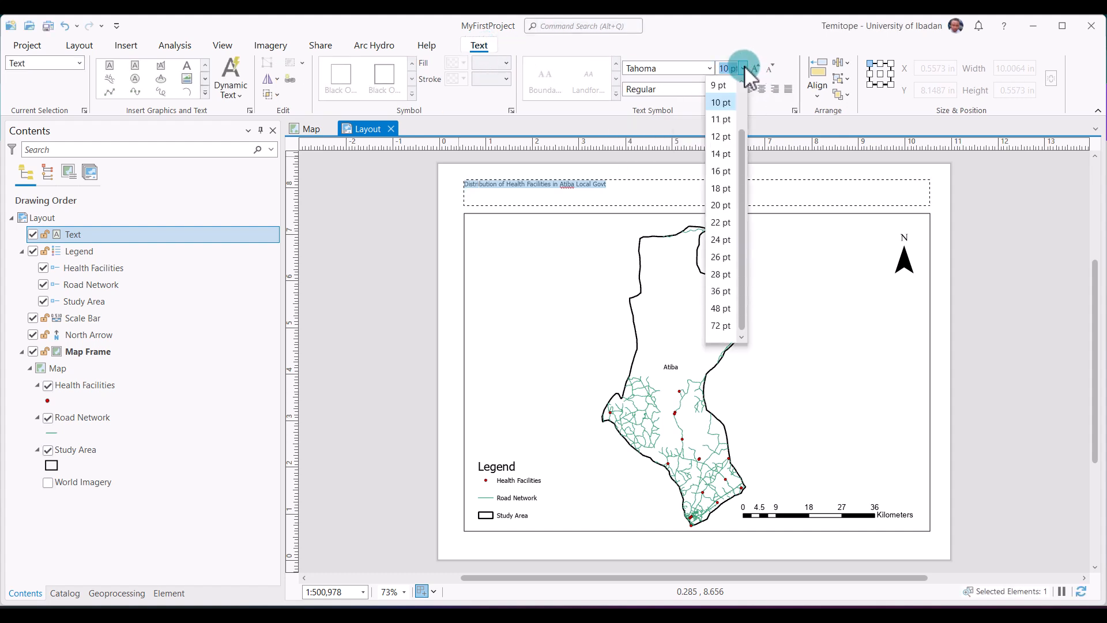
{"action": "left_click", "coordinate": [722, 203]}
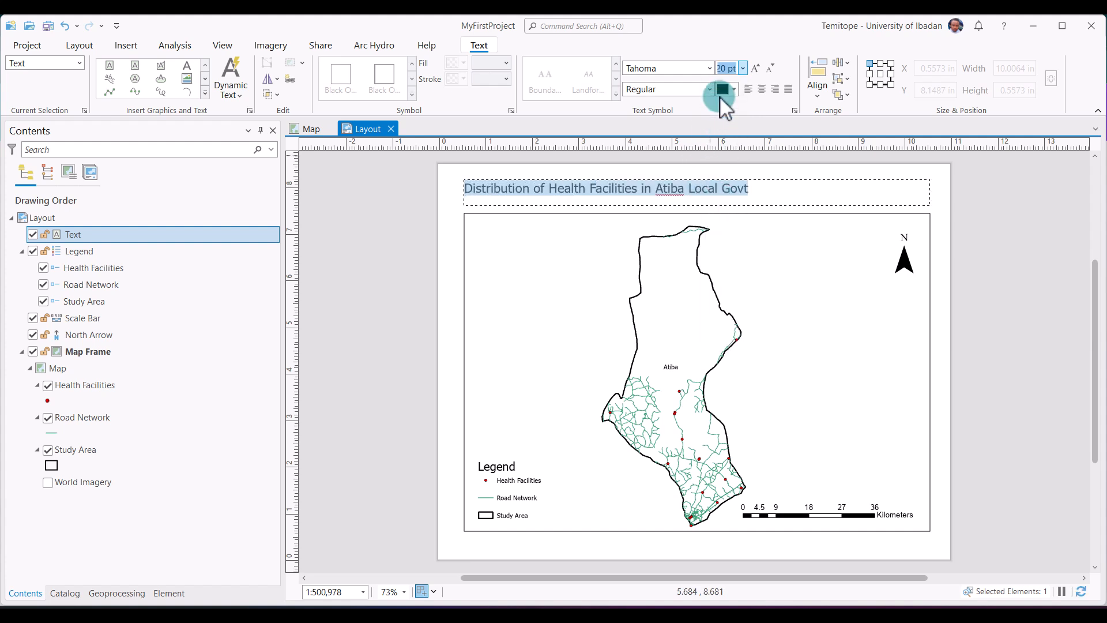
{"action": "left_click", "coordinate": [743, 68]}
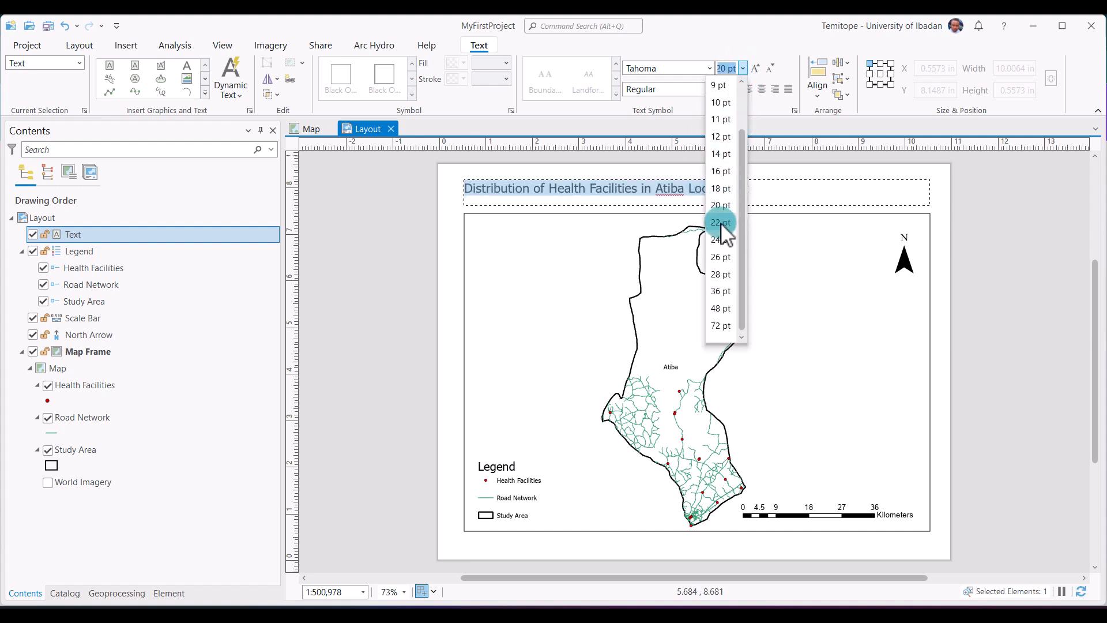
{"action": "left_click", "coordinate": [722, 224]}
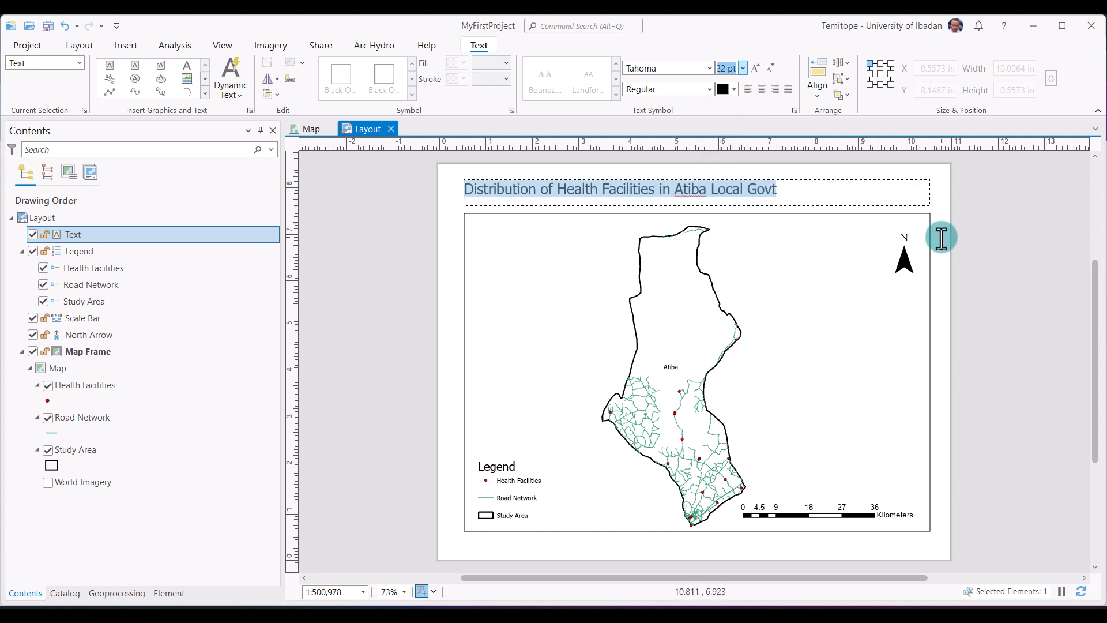
{"action": "key", "text": "Escape"}
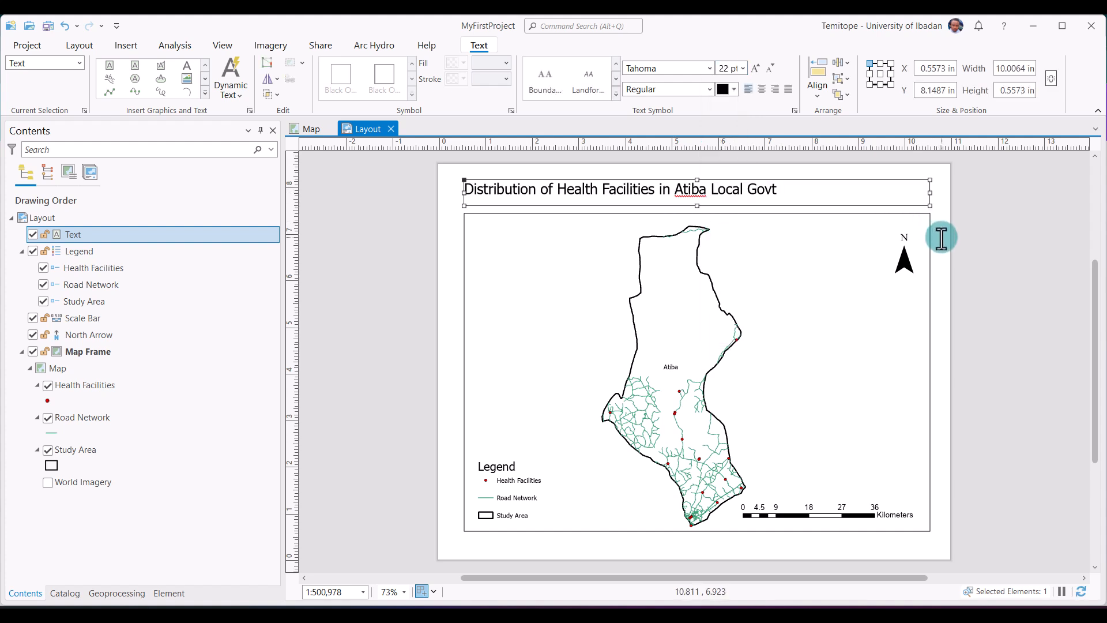
{"action": "left_click", "coordinate": [762, 89]}
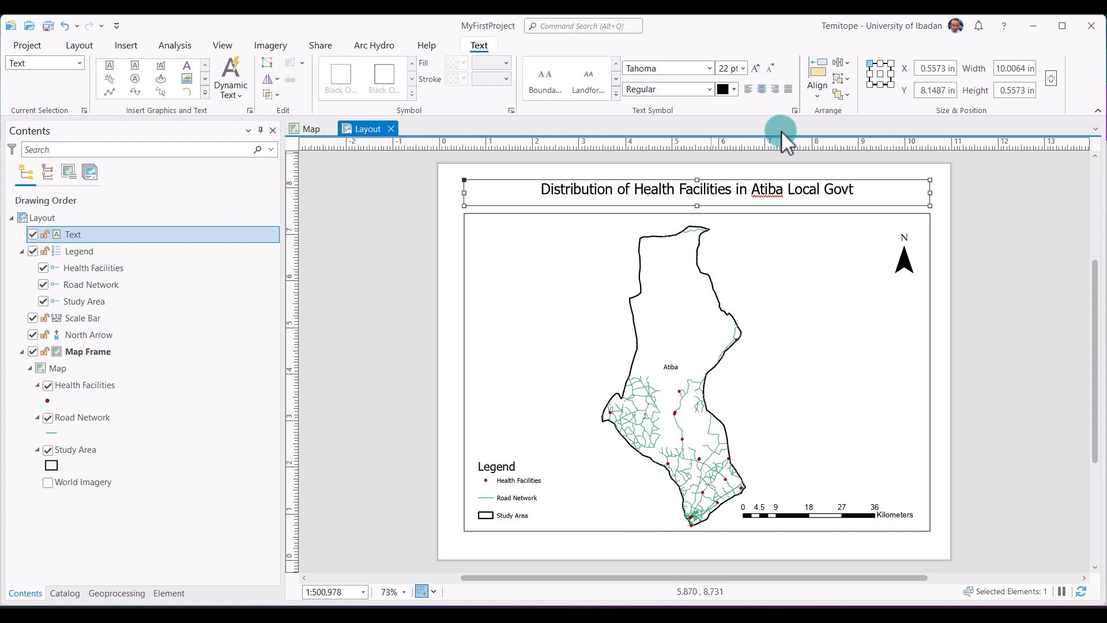
{"action": "left_click", "coordinate": [949, 319]}
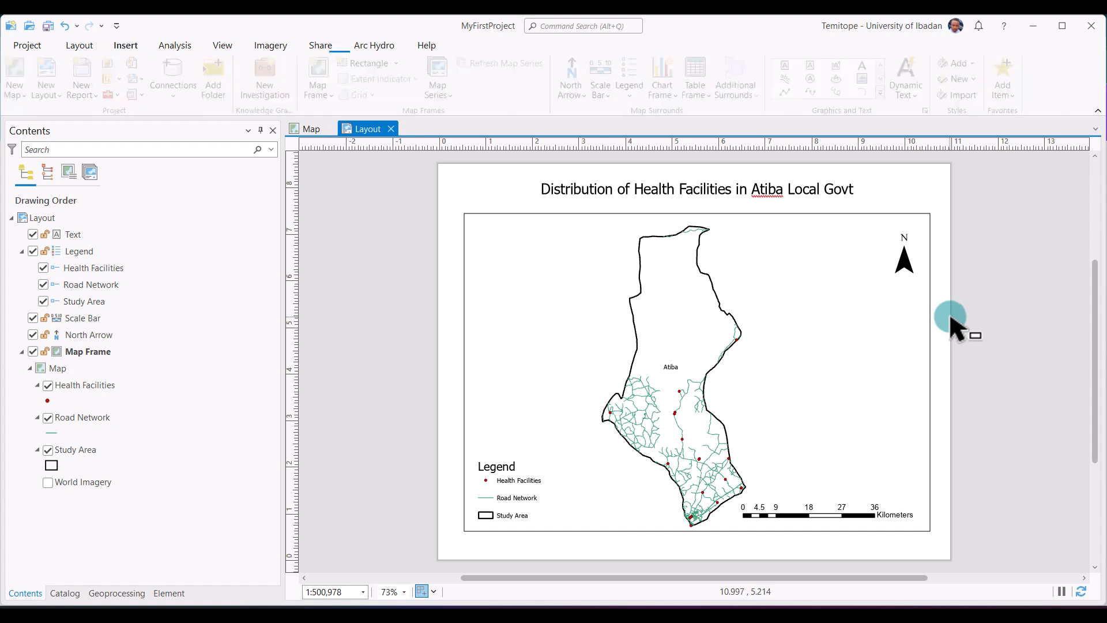